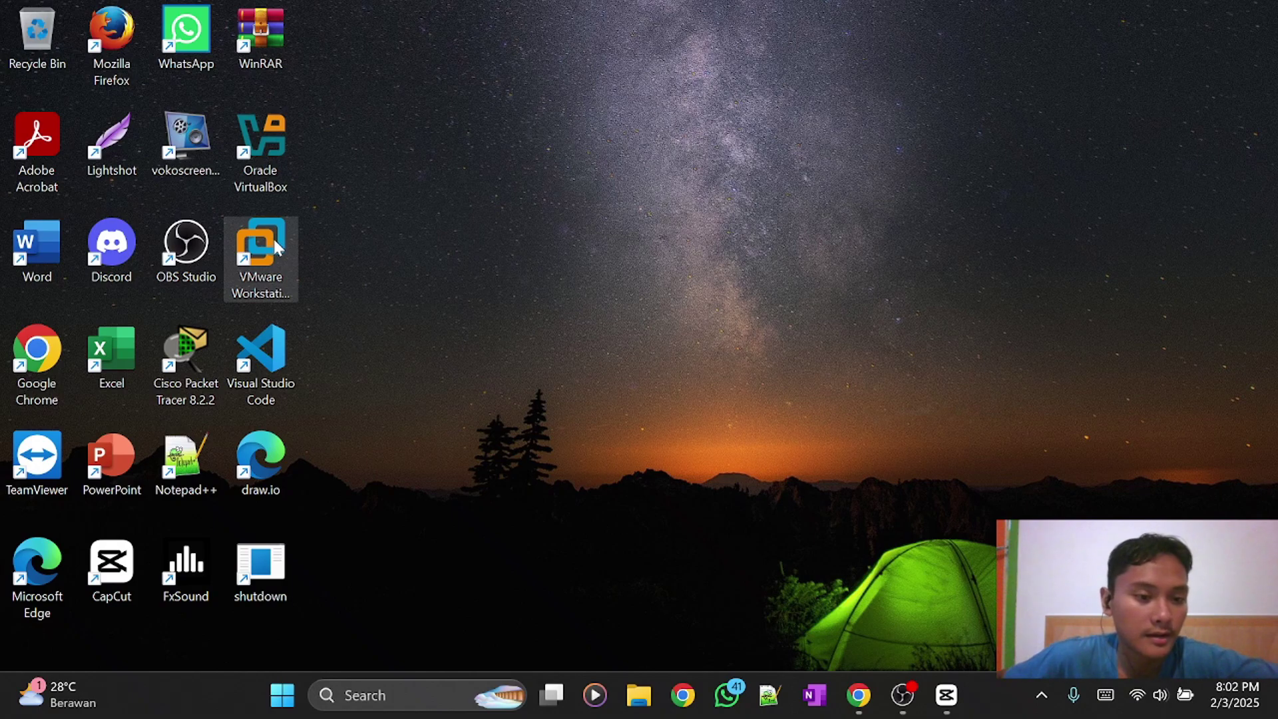
Launch VMware Workstation Pro 17 from its desktop shortcut and reach the Home tab library.
left_click(272, 240)
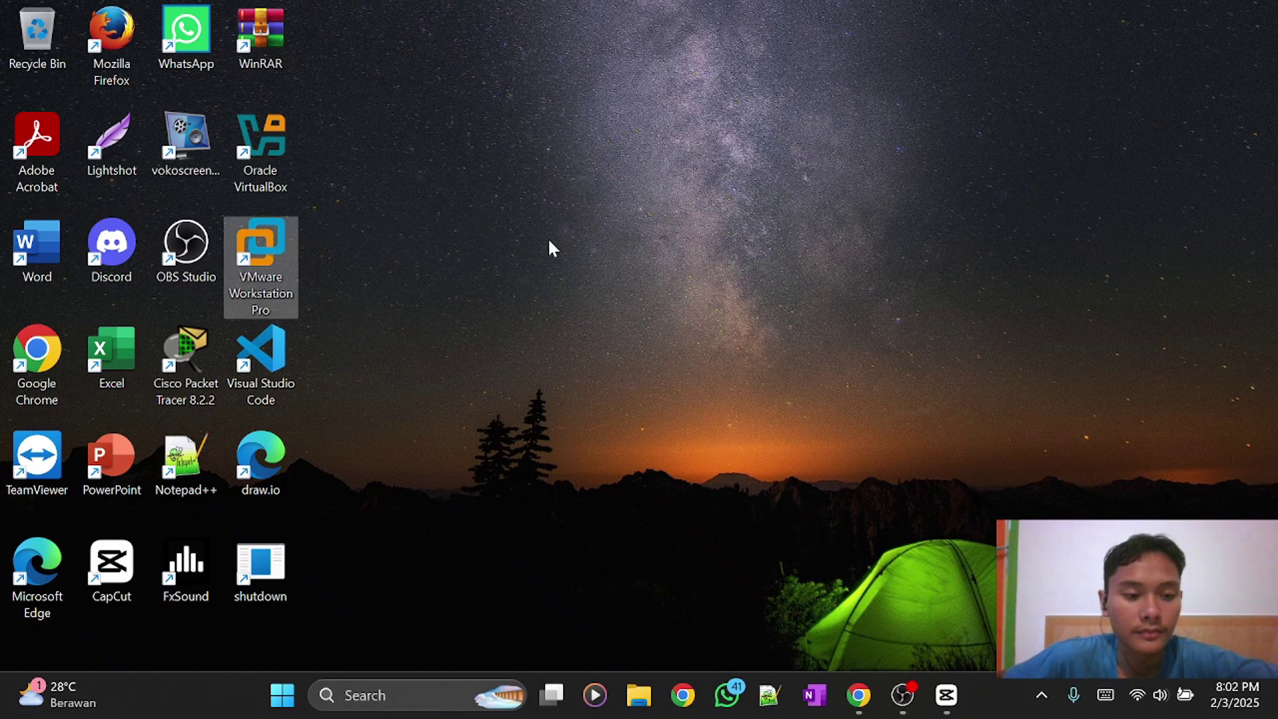
double_click(279, 255)
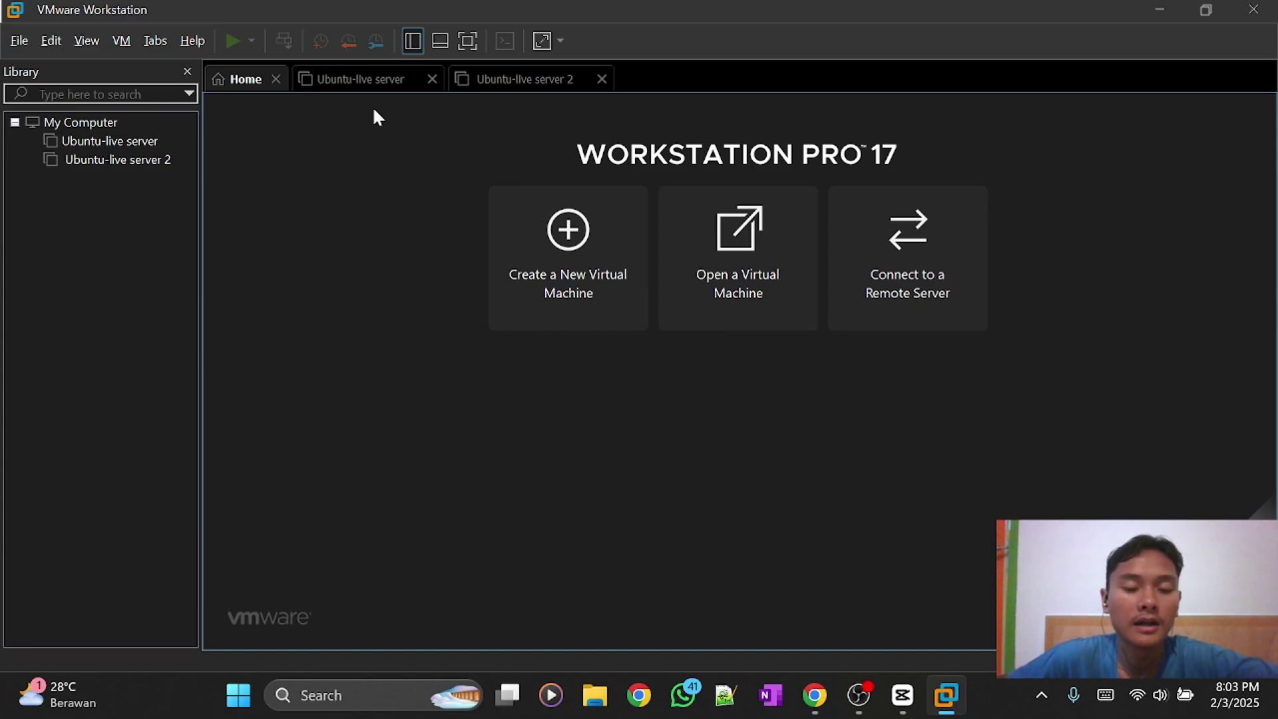
left_click(528, 285)
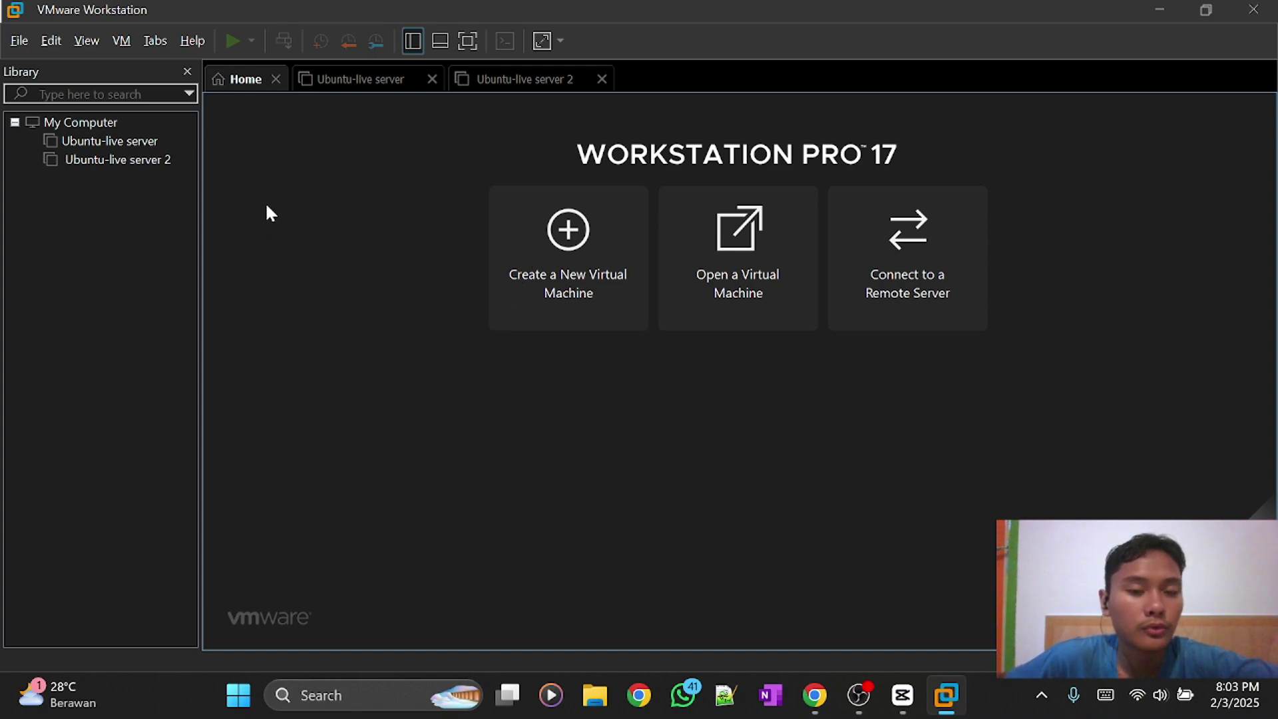
left_click(550, 313)
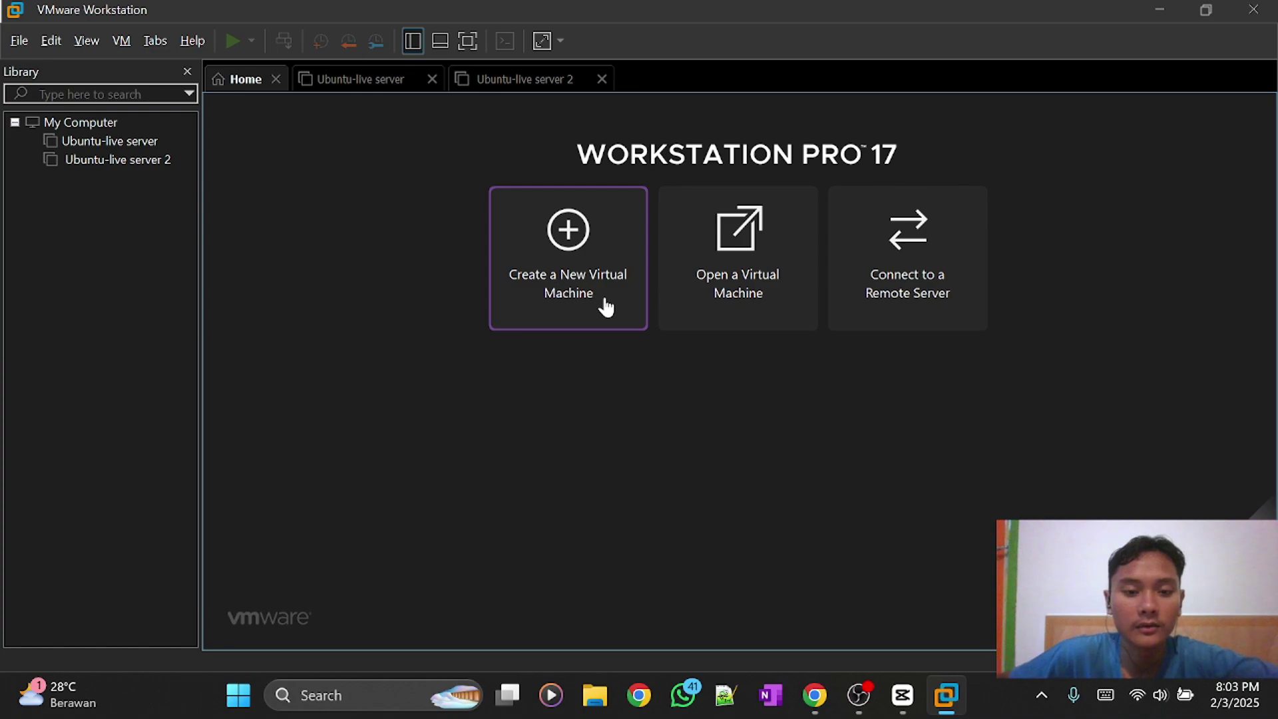
Start a Typical new virtual machine installing from the ubuntu-20.04.6-live-server-amd64 ISO.
left_click(629, 226)
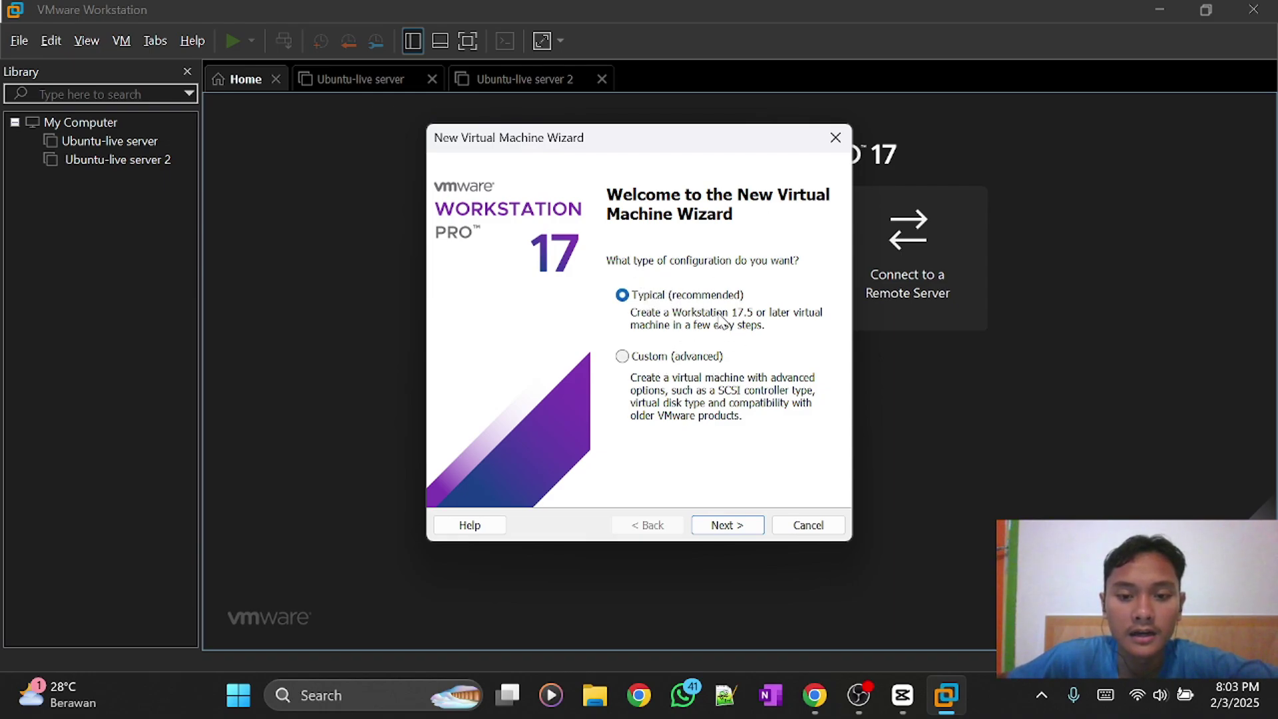
left_click(735, 530)
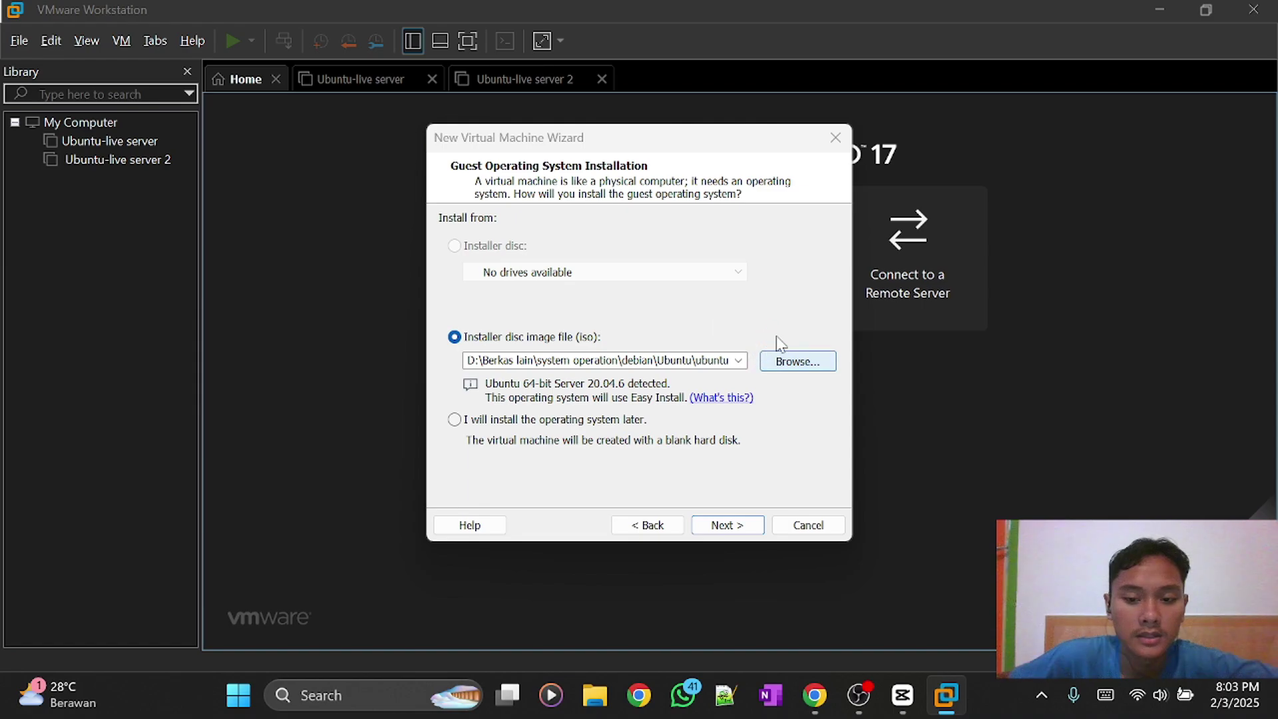
left_click(776, 359)
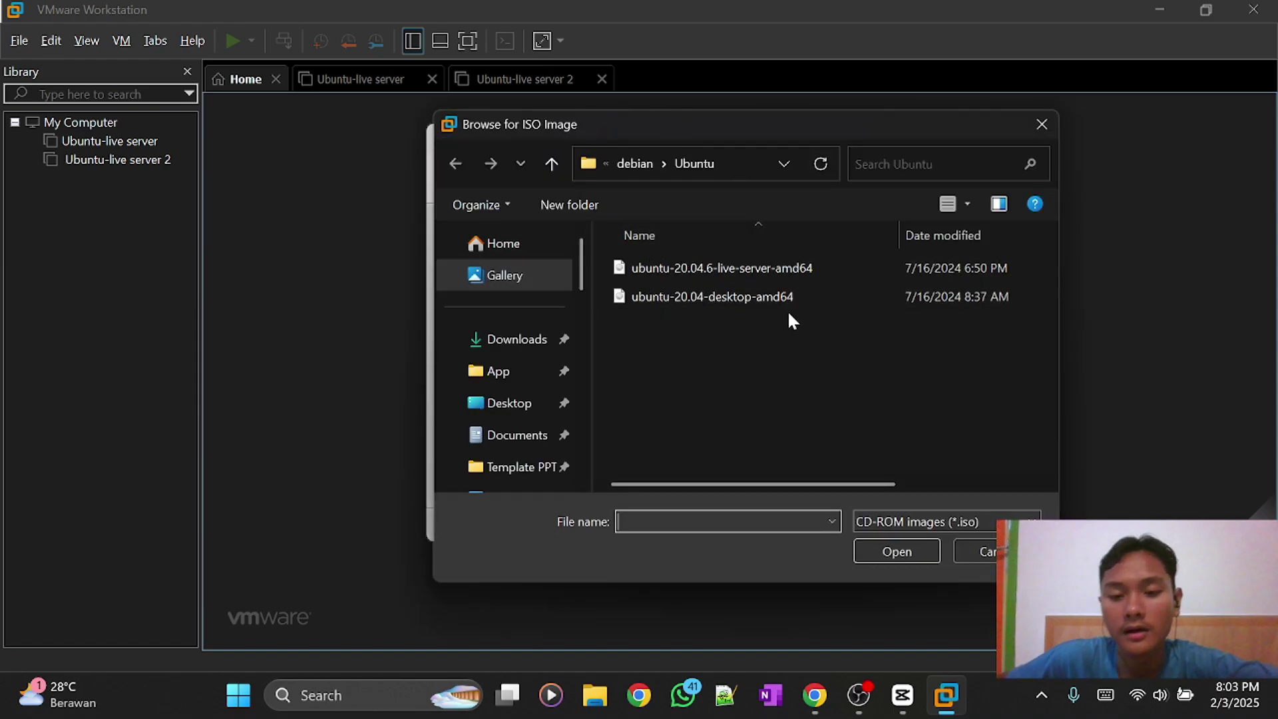
left_click(769, 270)
left_click(899, 550)
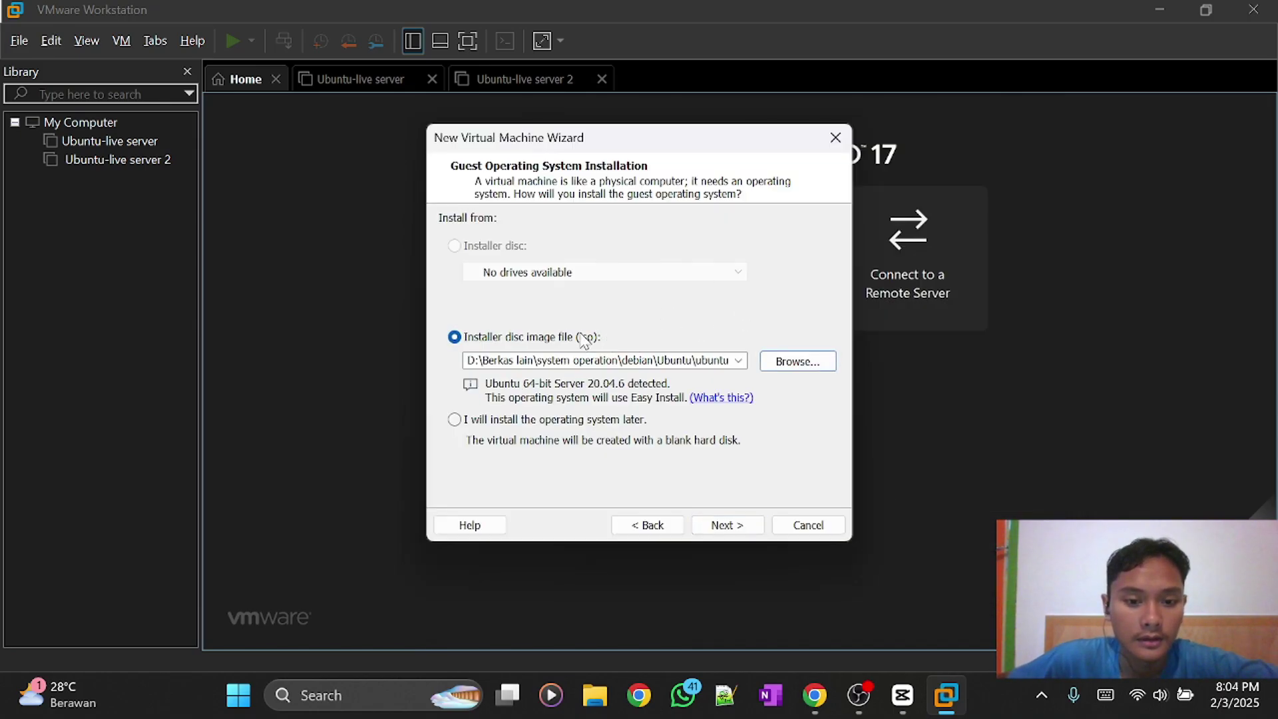
left_click(732, 528)
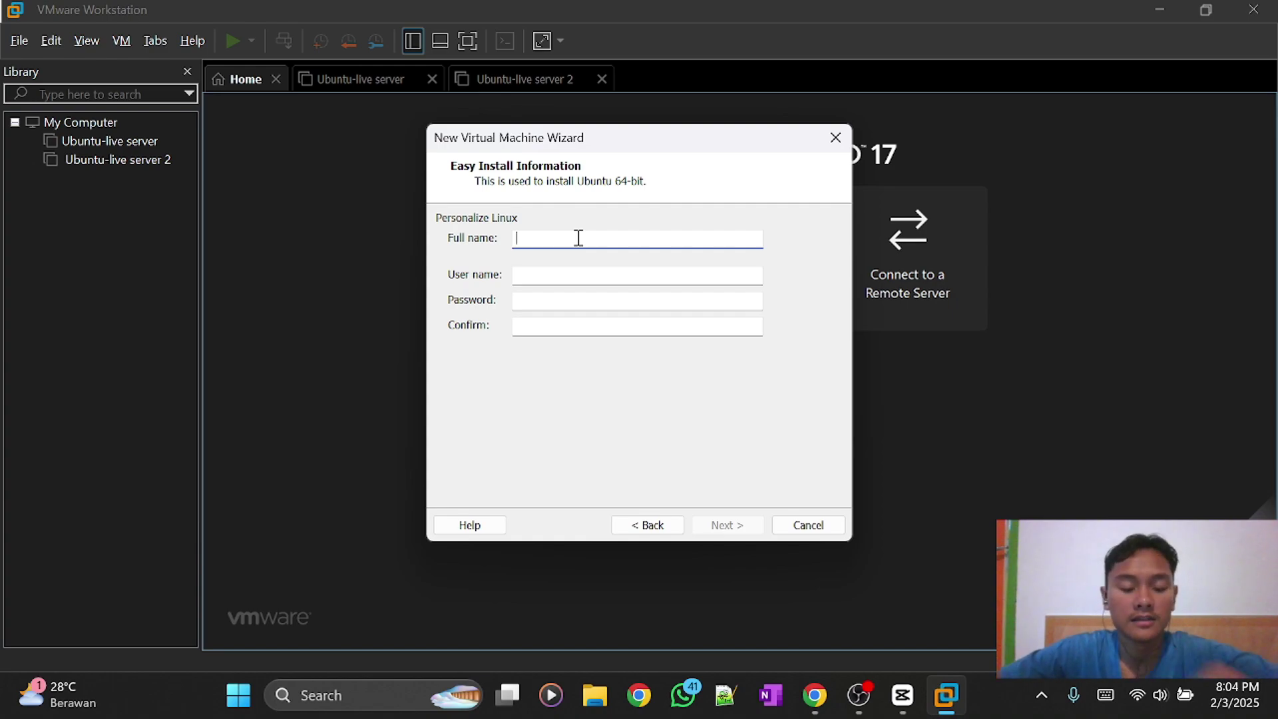
Enter the Linux account's full name, user name, password and matching confirmation for Easy Install.
type("hafiz")
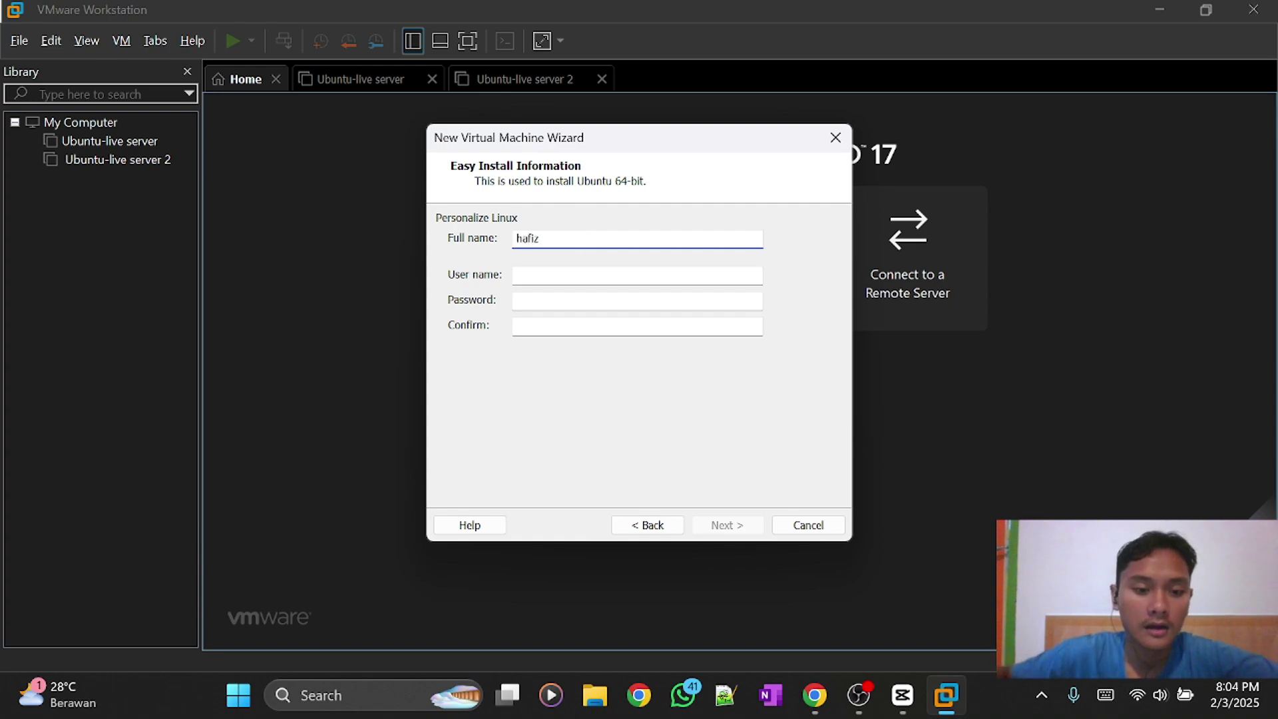
left_click(597, 277)
type("apis")
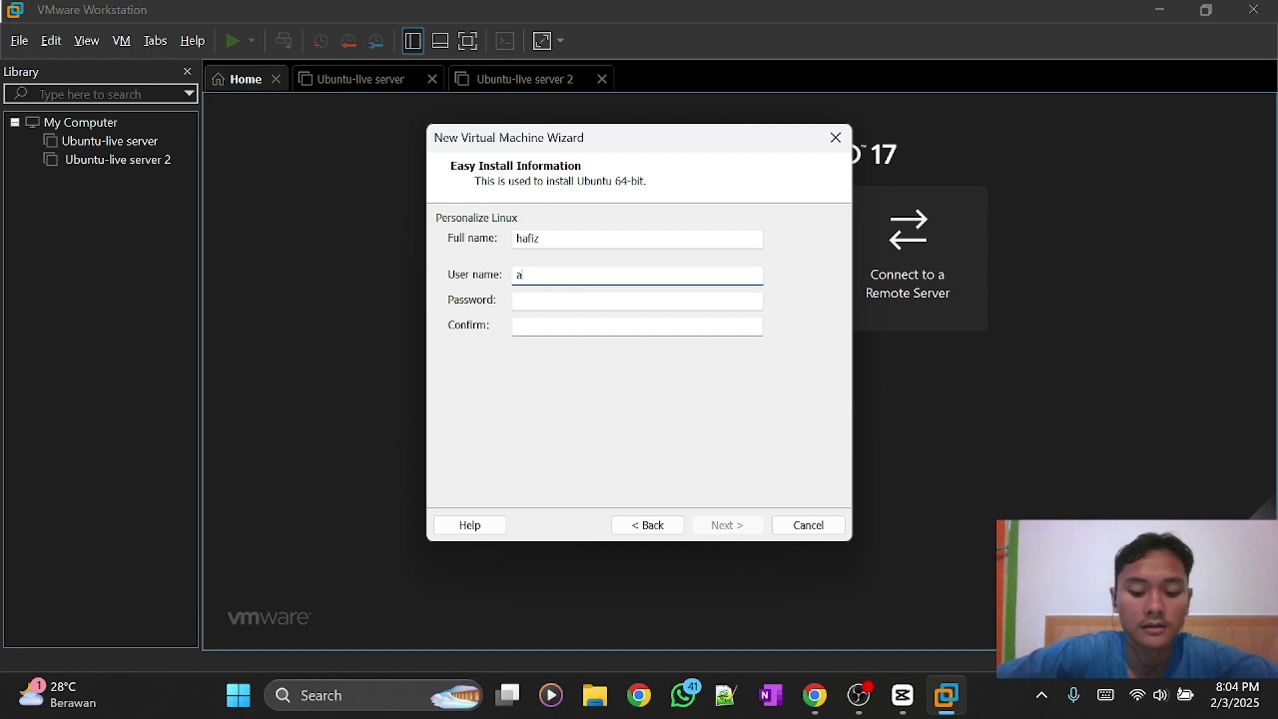
left_click(613, 299)
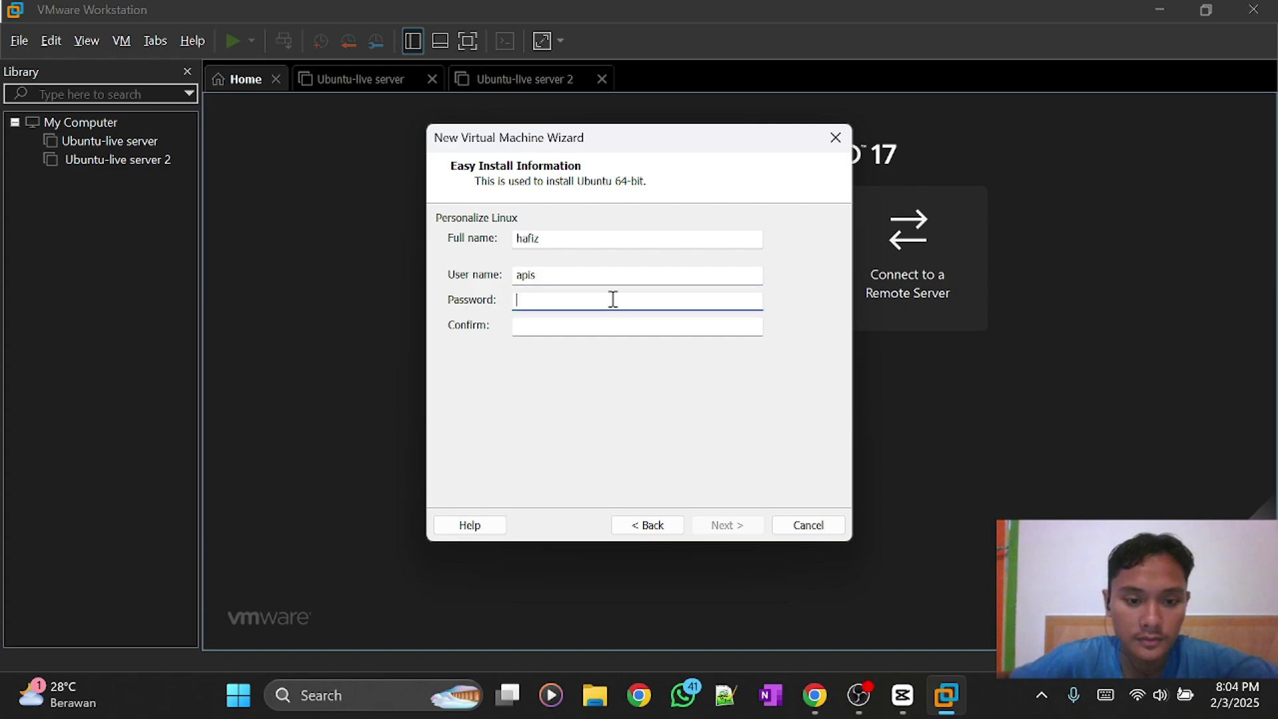
type("a")
left_click(587, 328)
type("a")
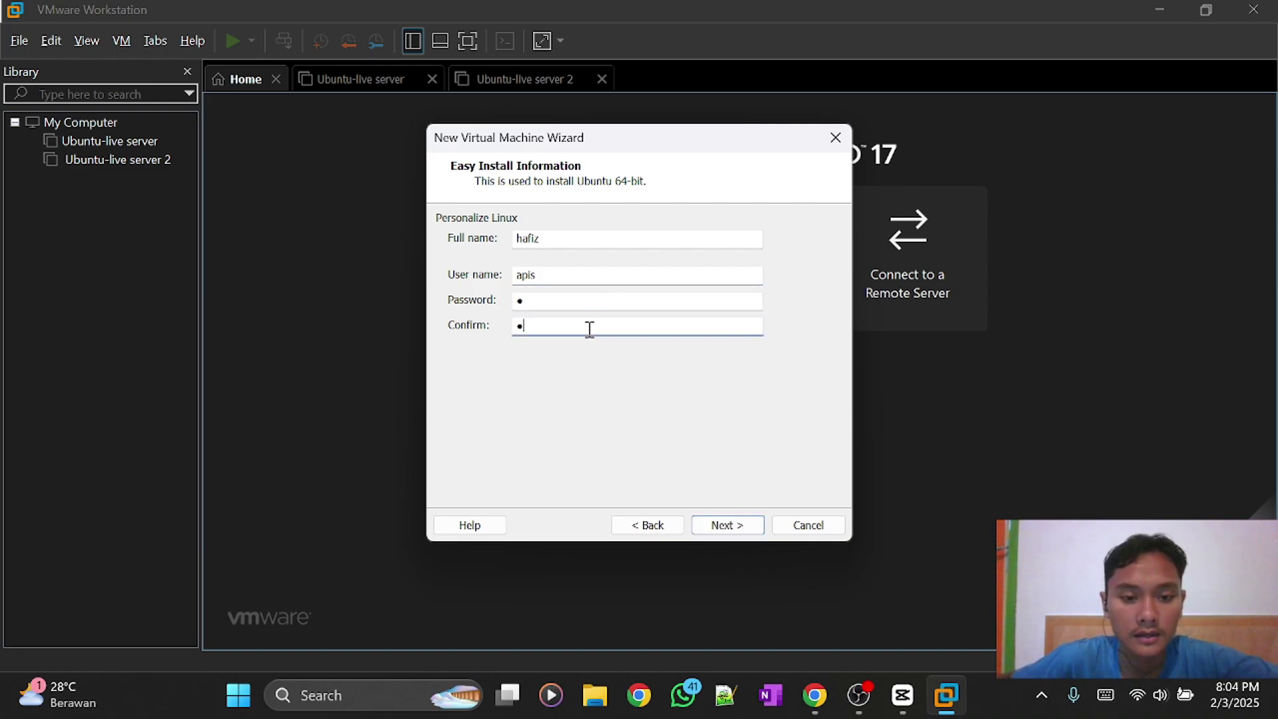
left_click(727, 526)
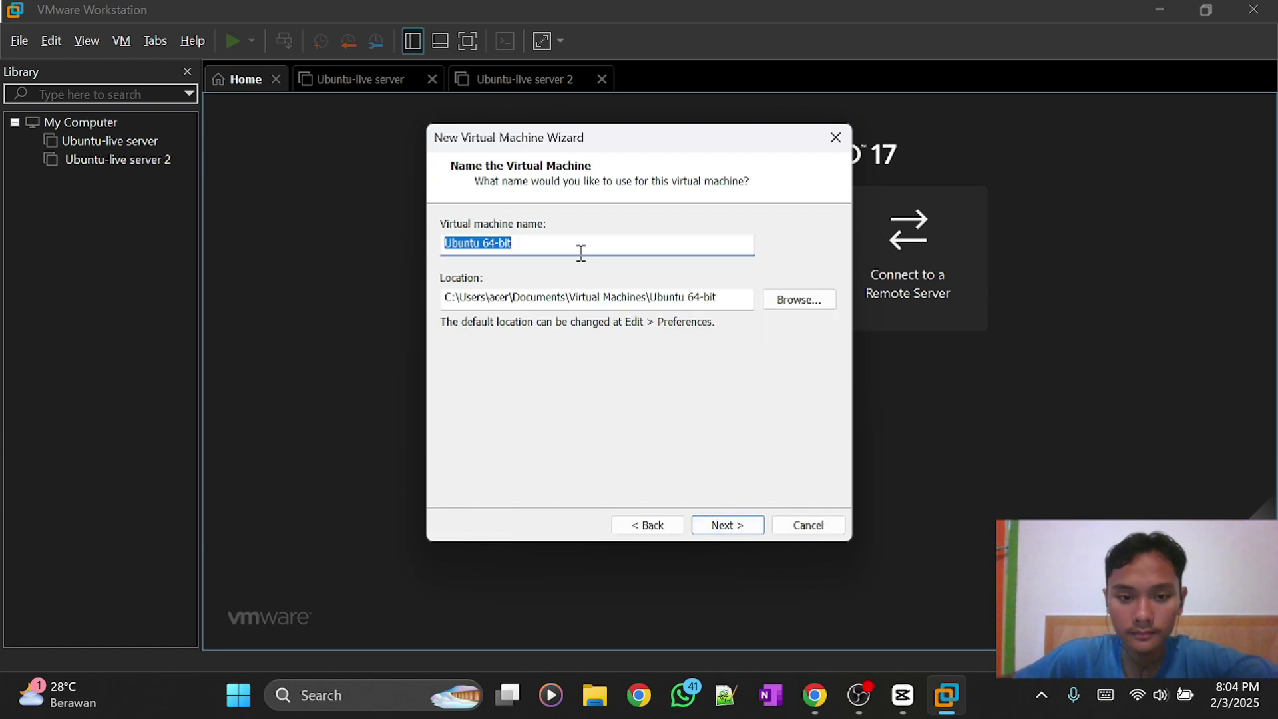
Rename the virtual machine from 'Ubuntu 64-bit' to 'Ubuntu server'.
left_click(581, 253)
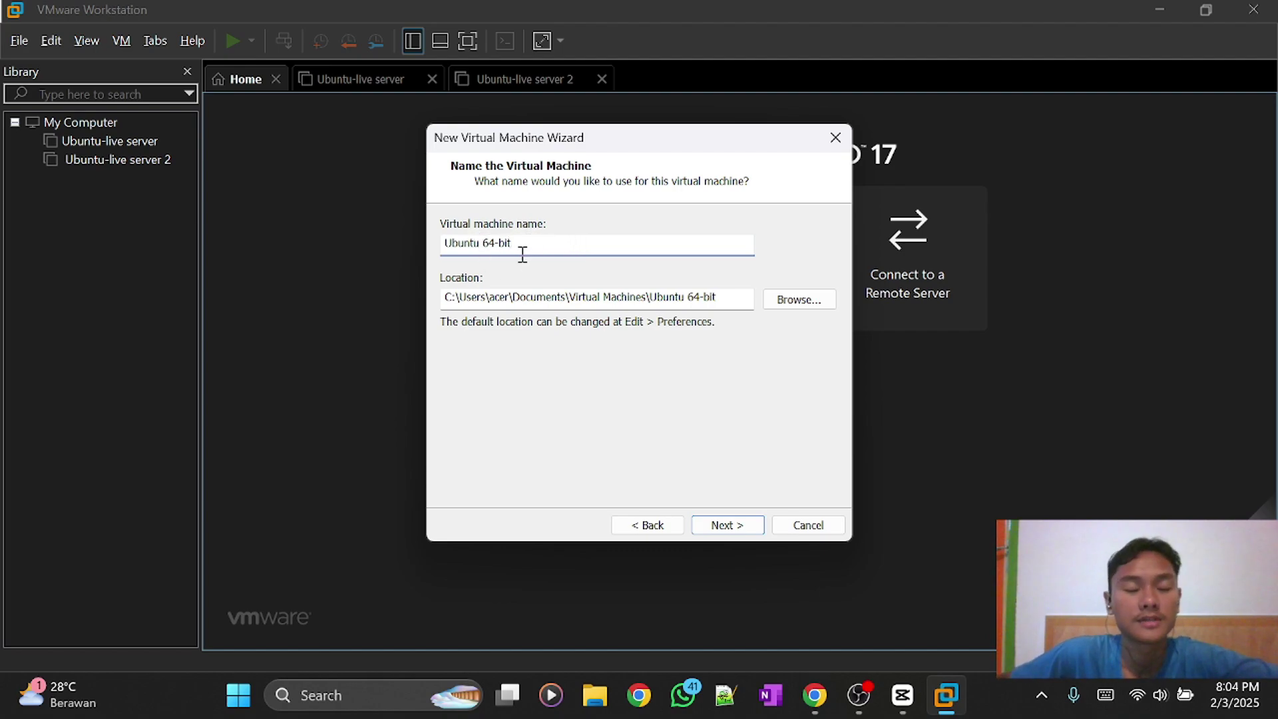
left_click_drag(521, 244, 485, 247)
type("server")
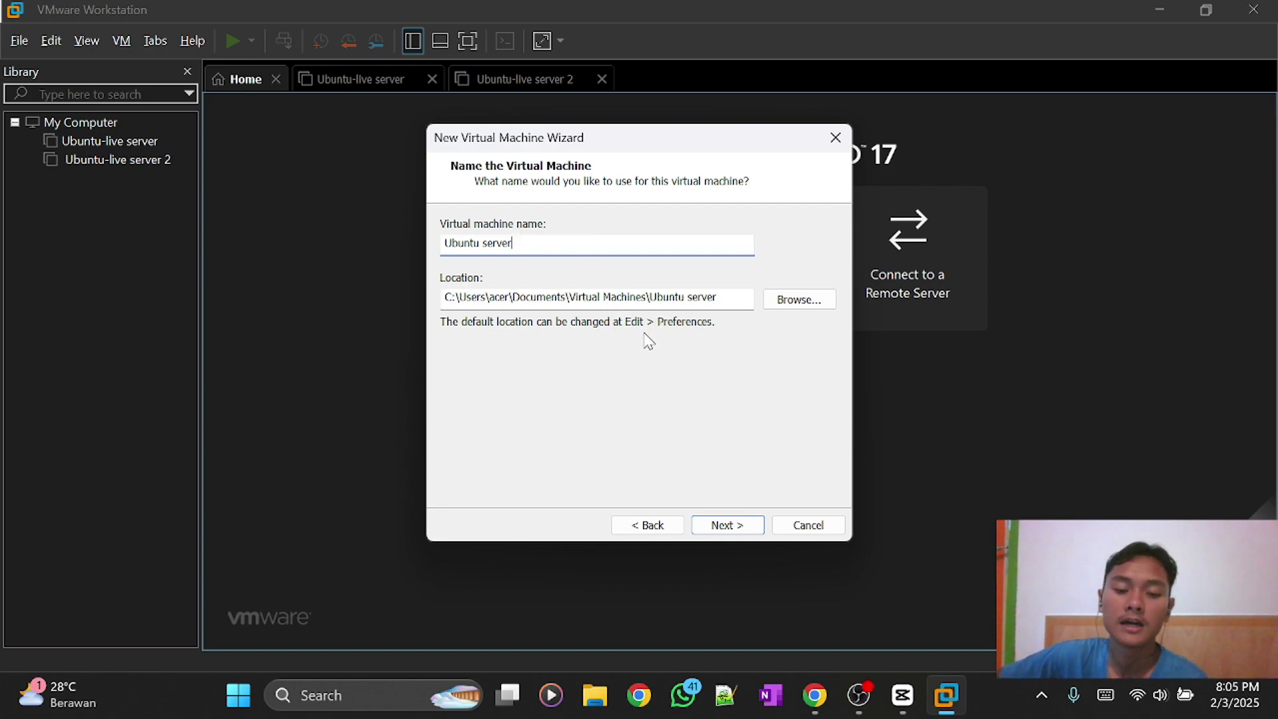
left_click(732, 525)
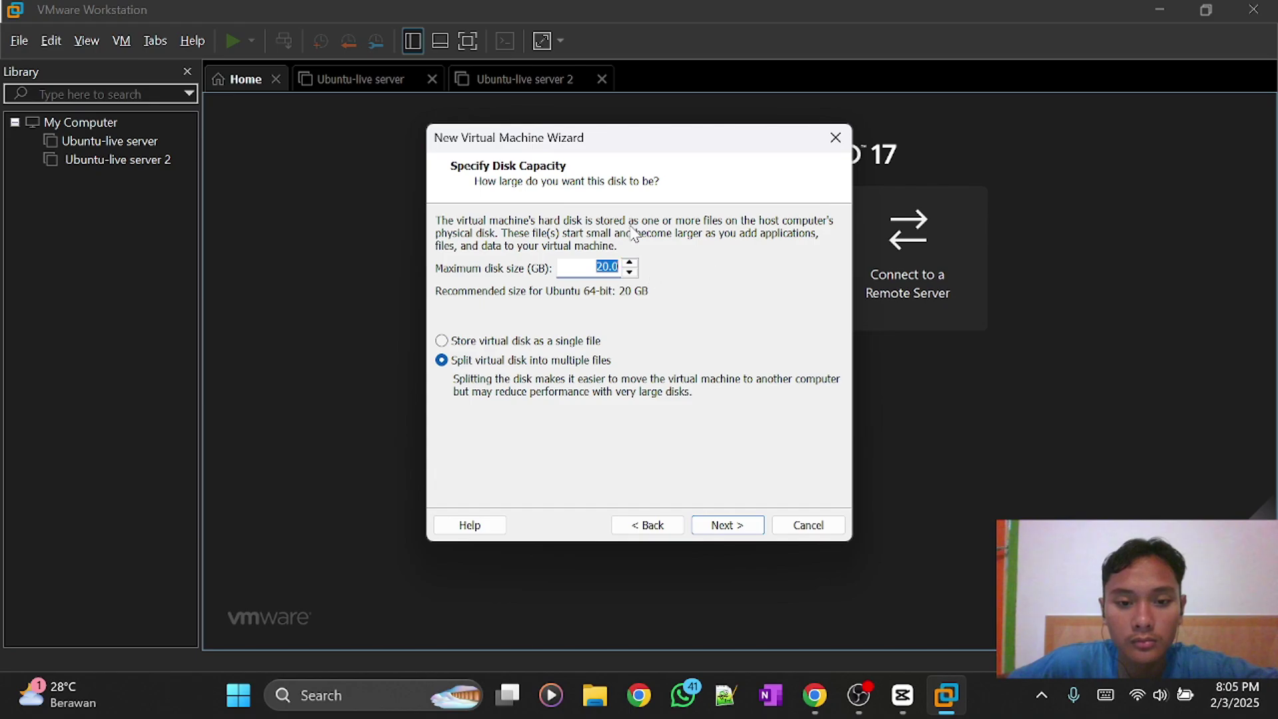
Set the maximum disk size to 10.0 GB, keeping the disk split into multiple files.
left_click(608, 268)
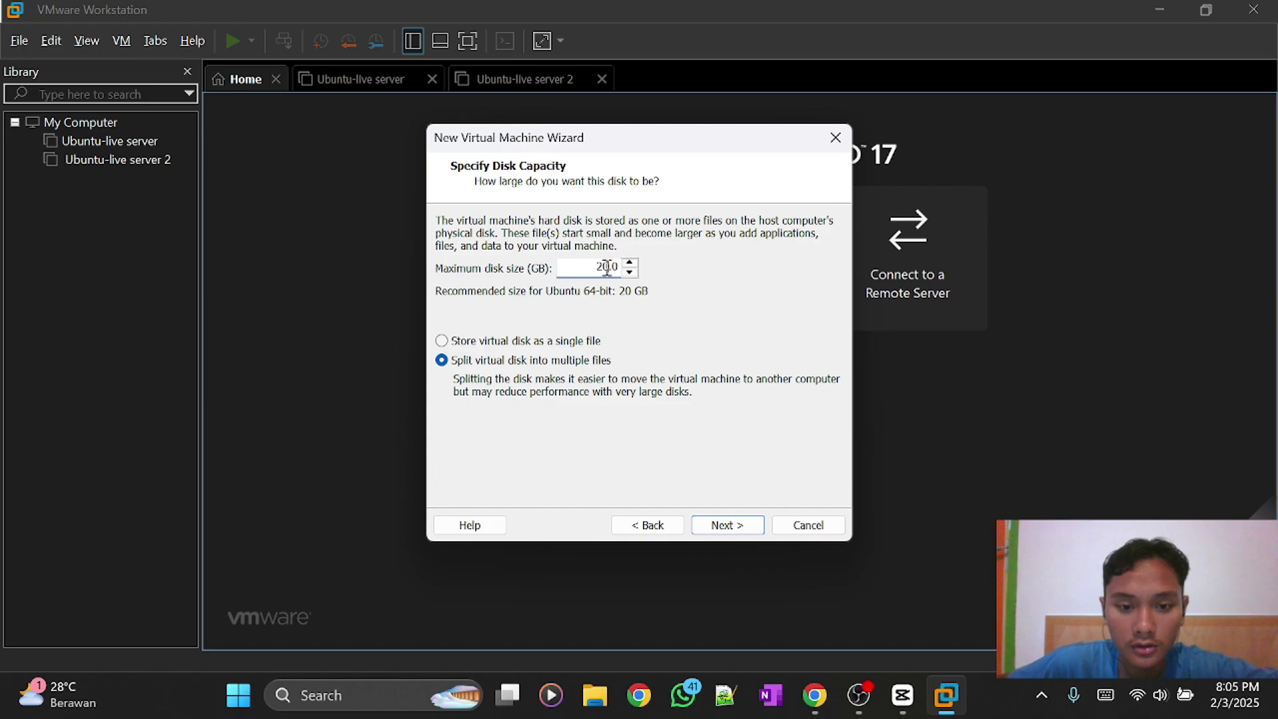
double_click(606, 267)
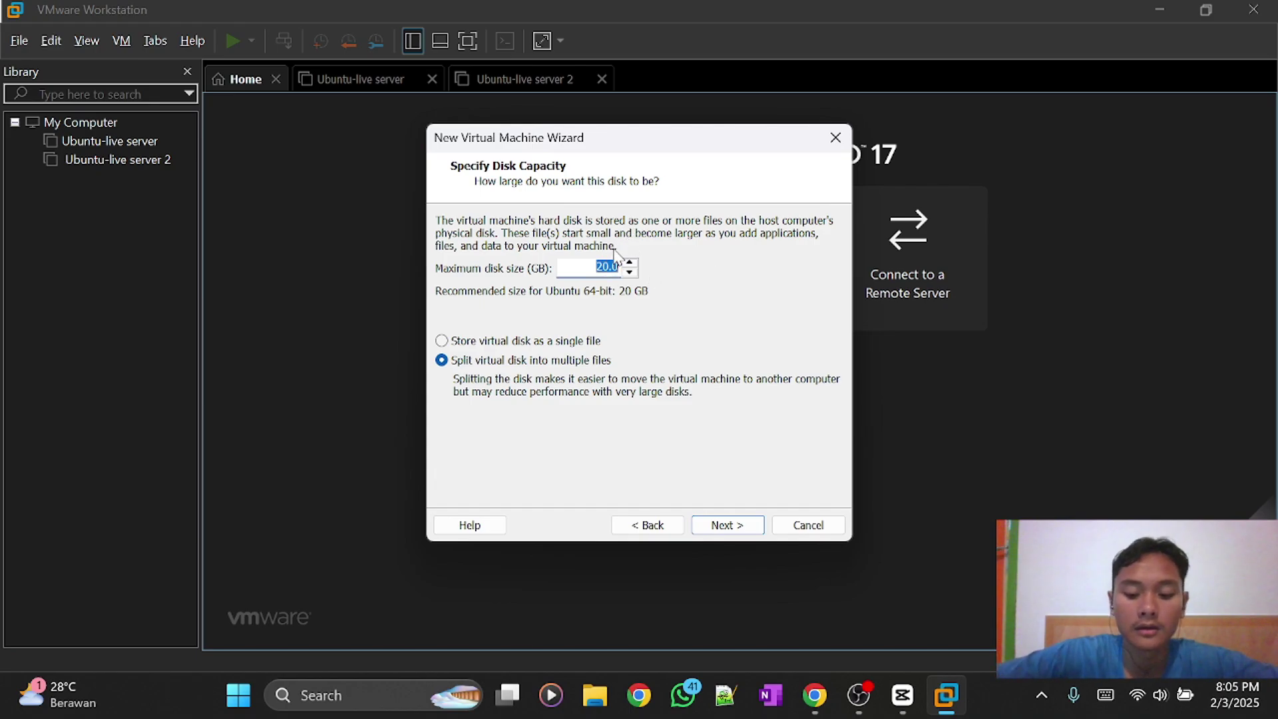
type("10.0")
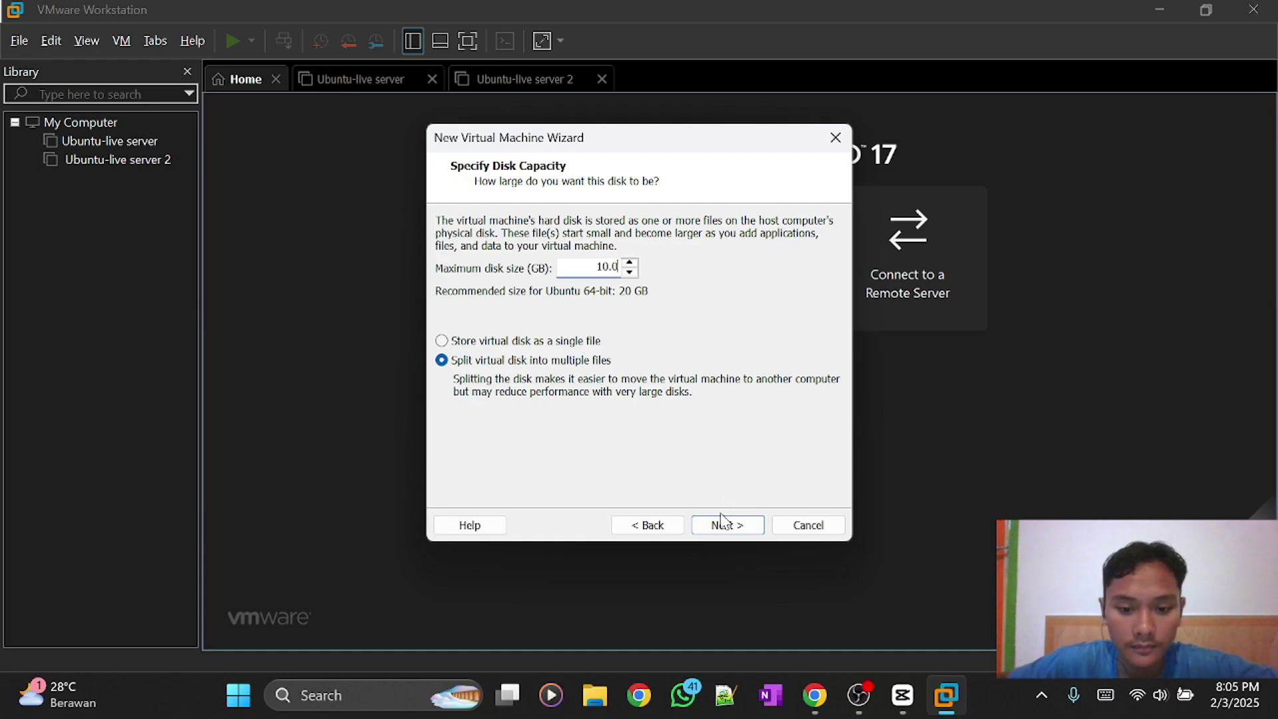
left_click(728, 526)
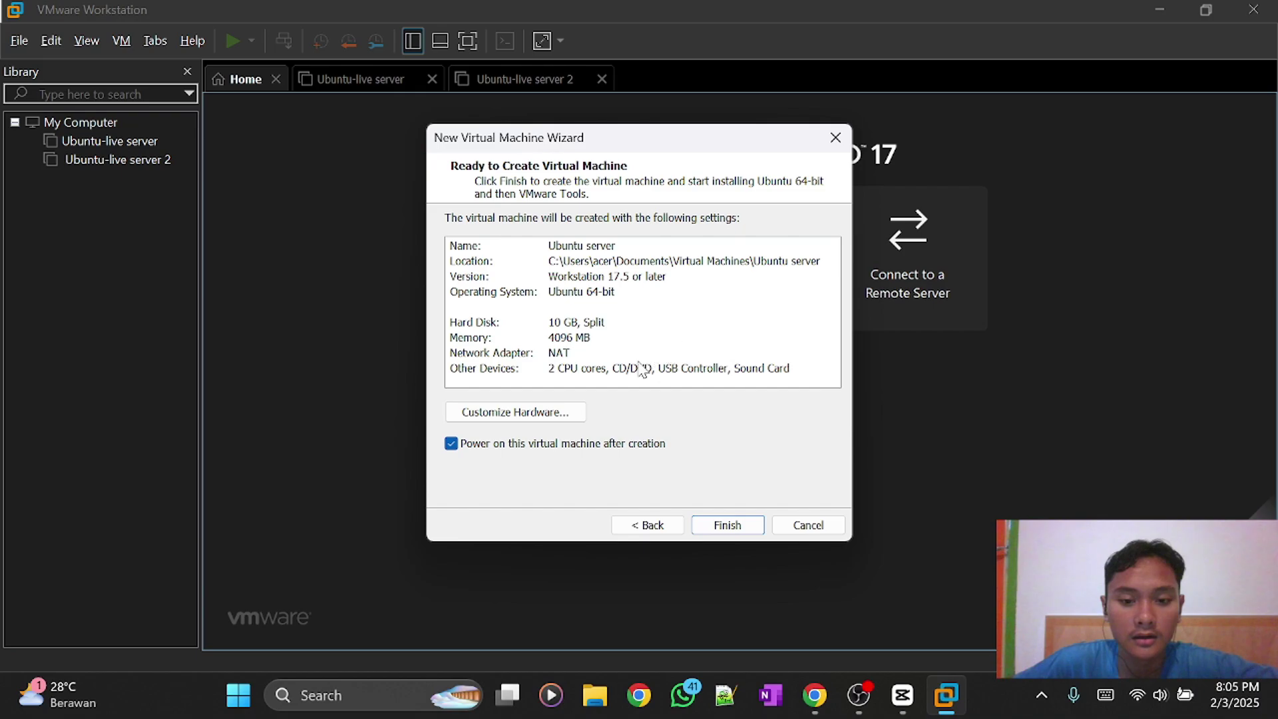
Customize the hardware to 1 processor and 2048 MB of memory.
left_click(526, 414)
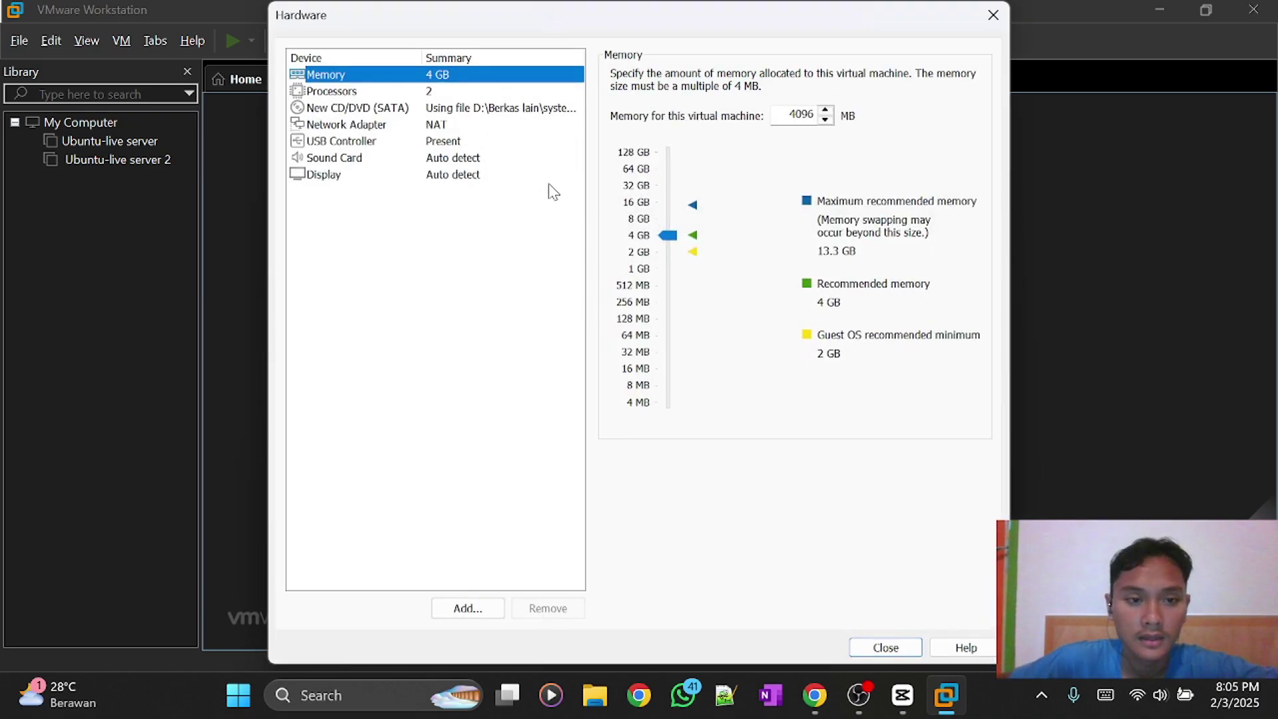
left_click(341, 93)
left_click(776, 77)
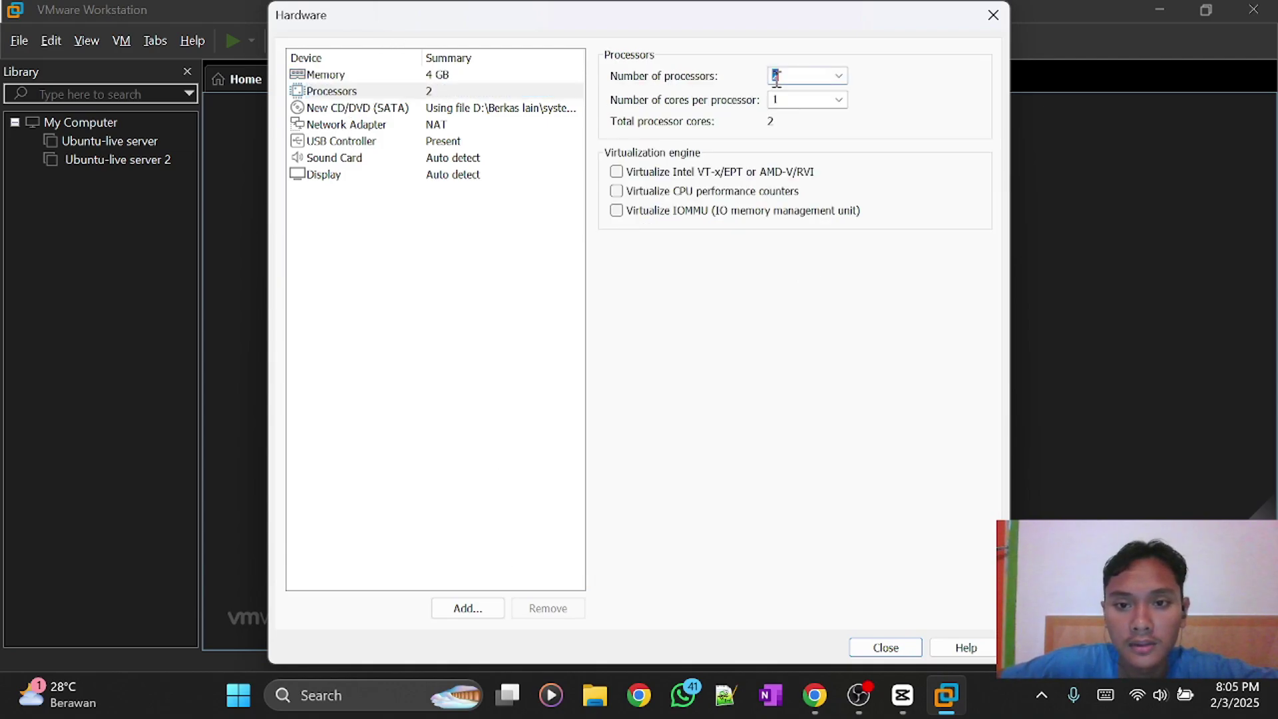
left_click(838, 77)
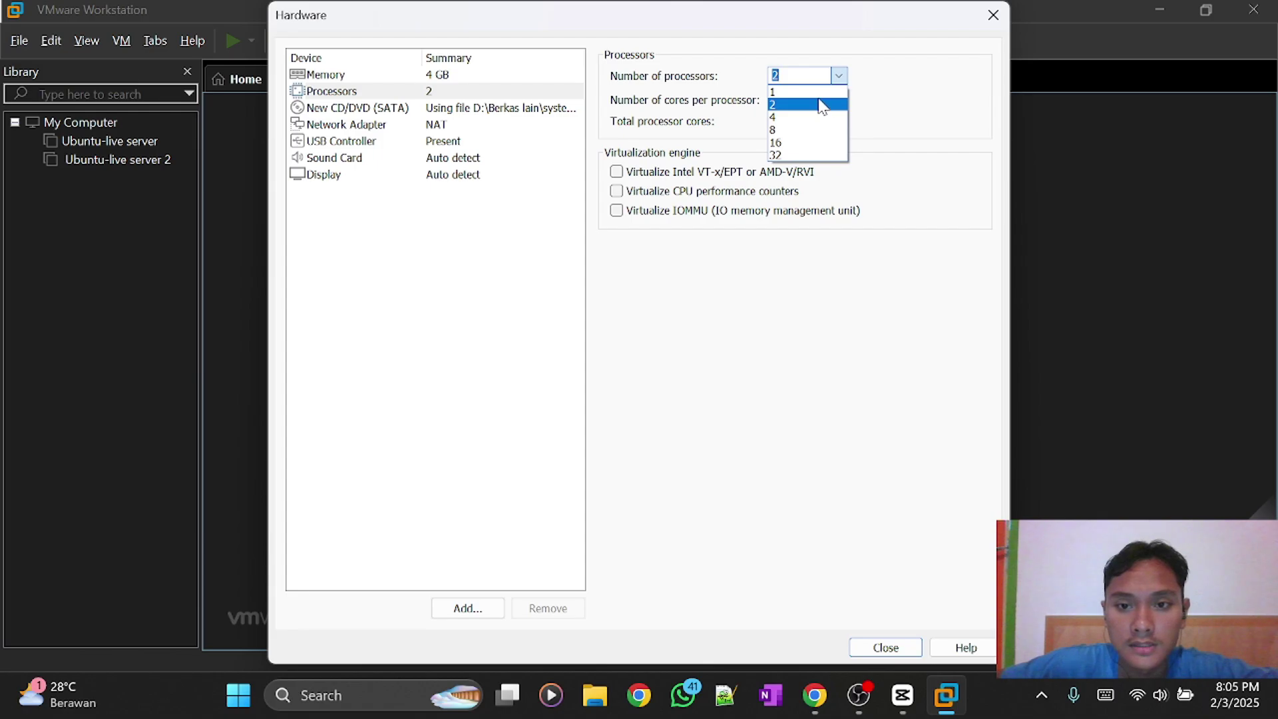
left_click(819, 92)
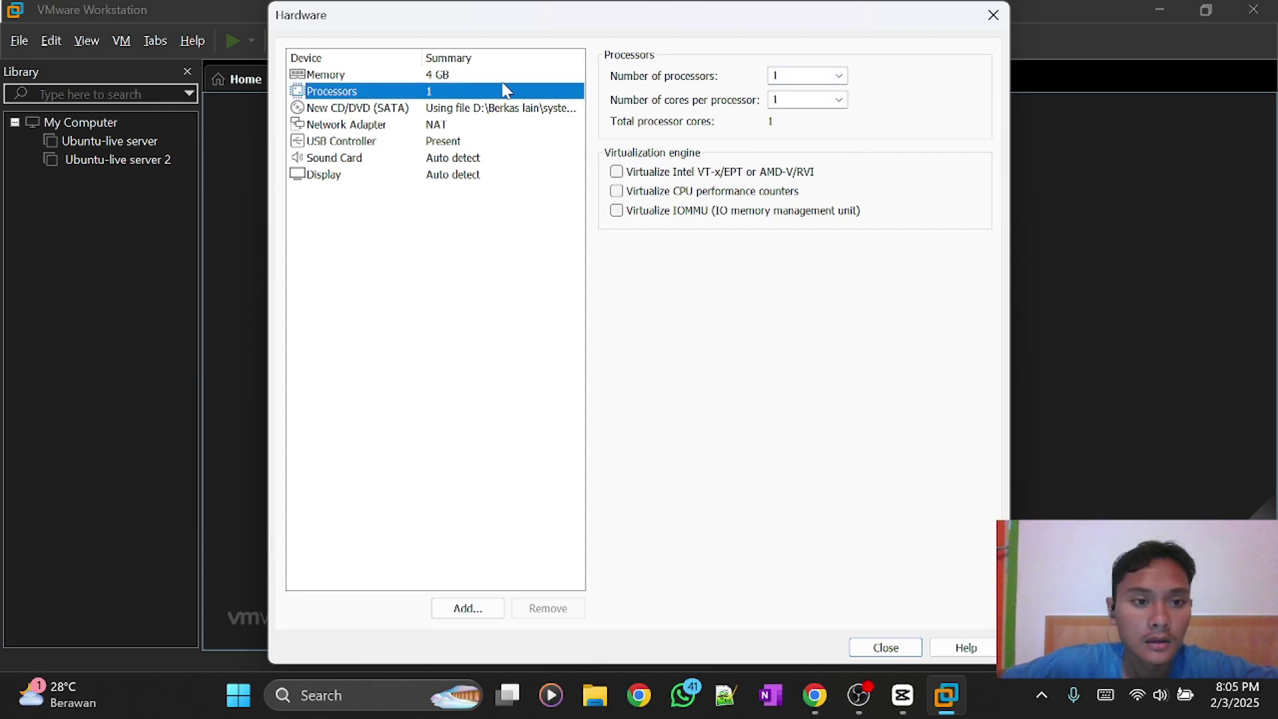
left_click(456, 75)
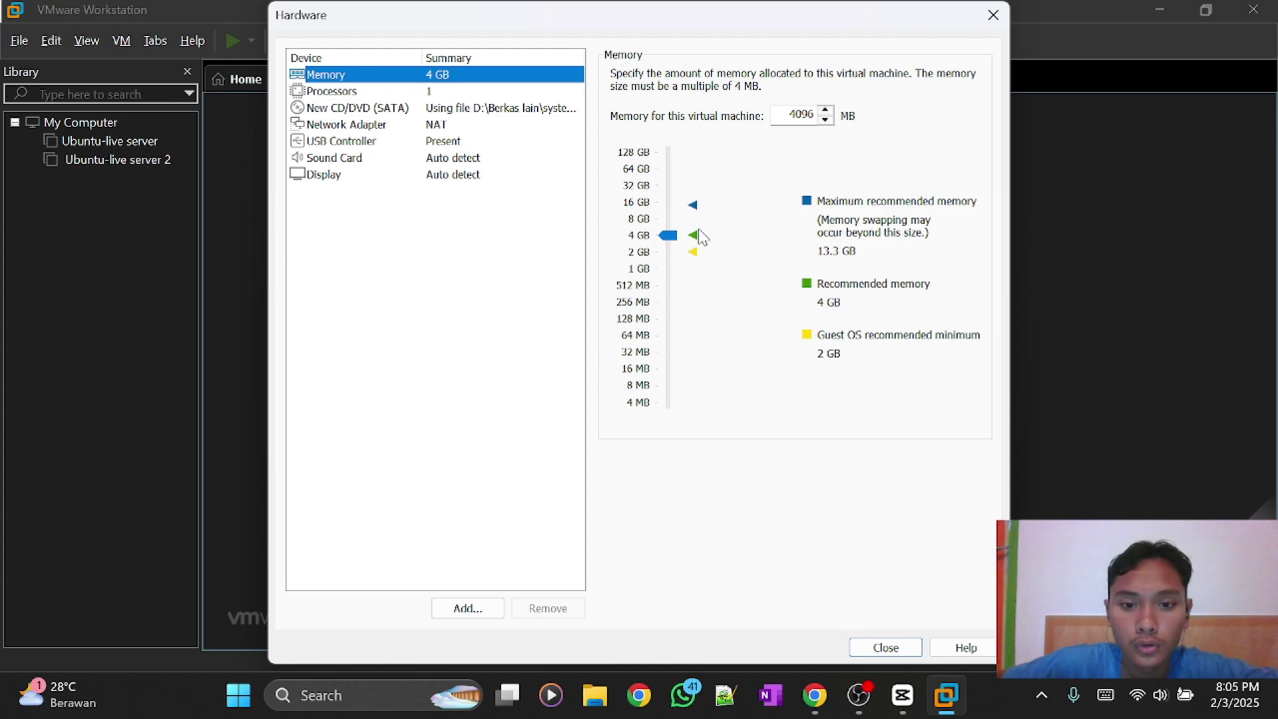
left_click_drag(667, 235, 671, 254)
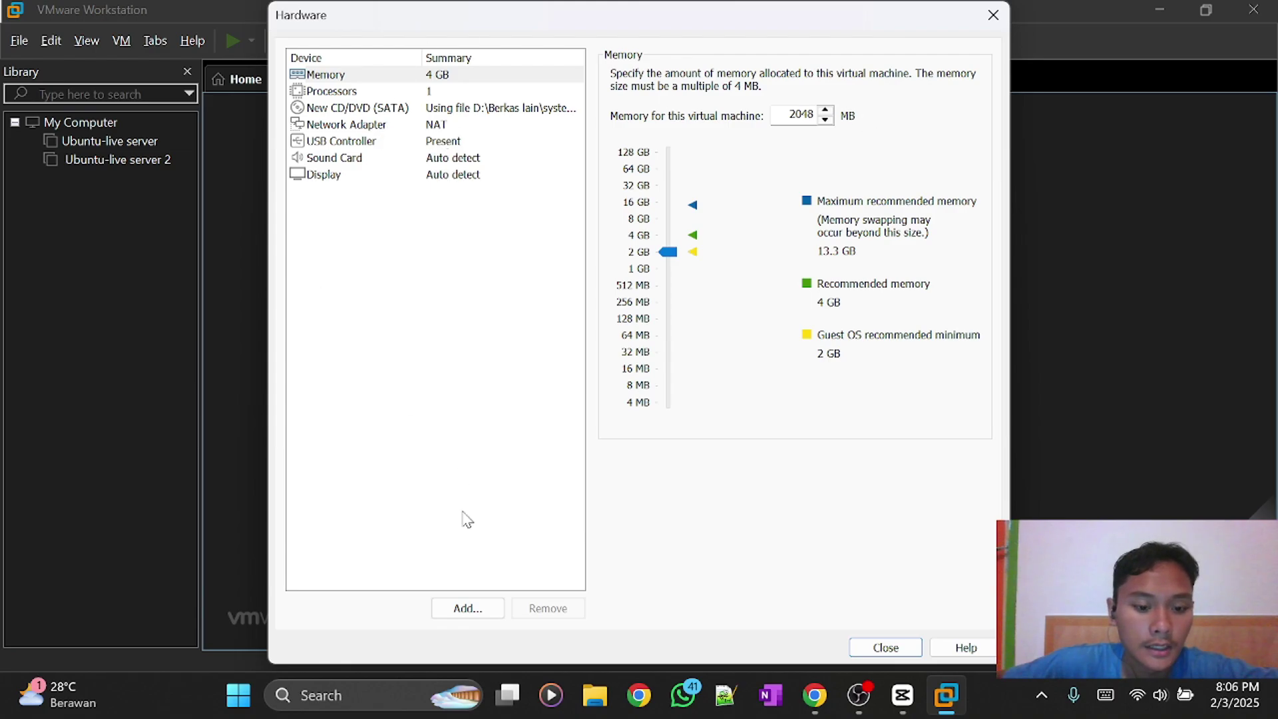
left_click(883, 648)
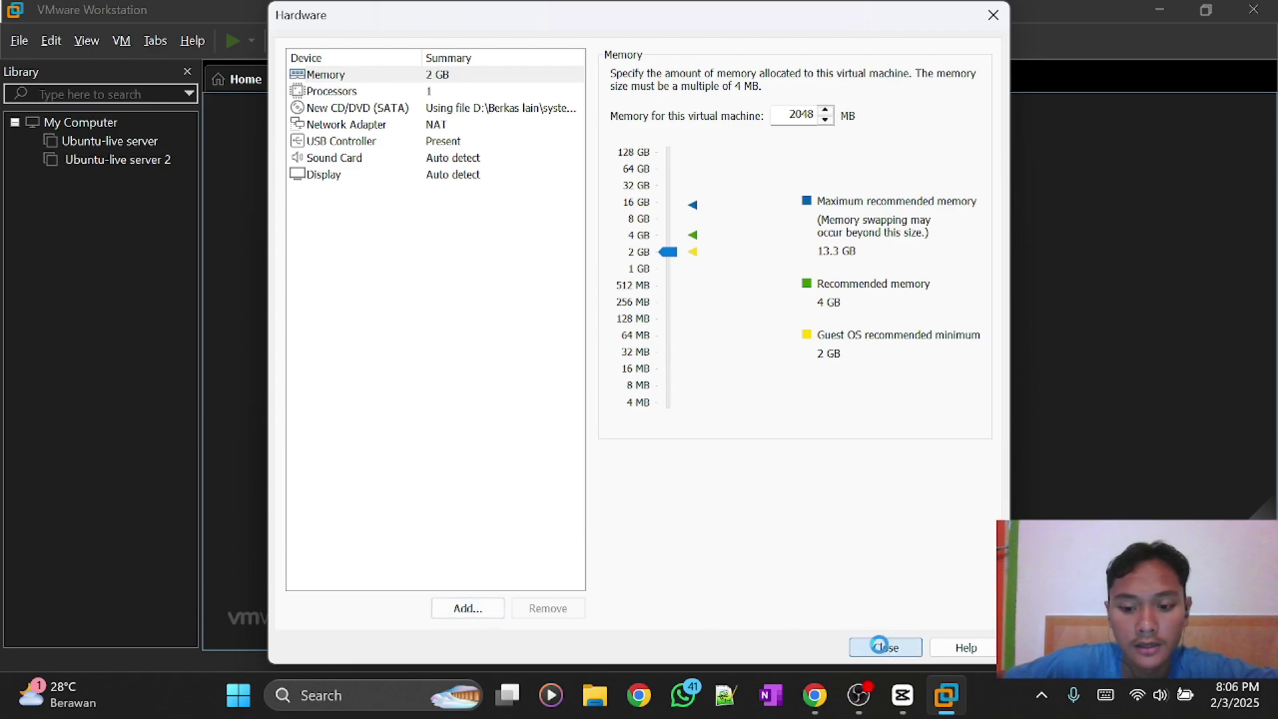
Finish the wizard so the VM powers on and boots to the Ubuntu 20.04.6 login prompt.
left_click(736, 530)
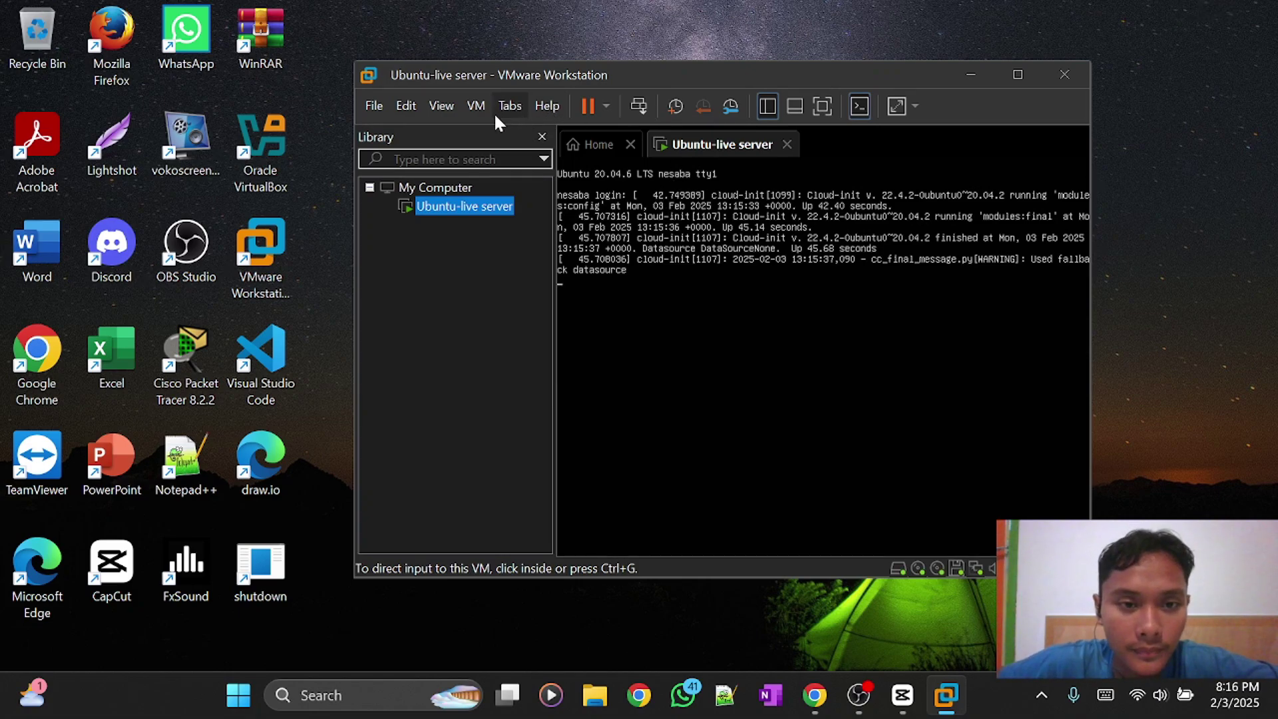
Set the guest display to Keep Aspect Ratio Stretch and resize the window.
left_click(442, 107)
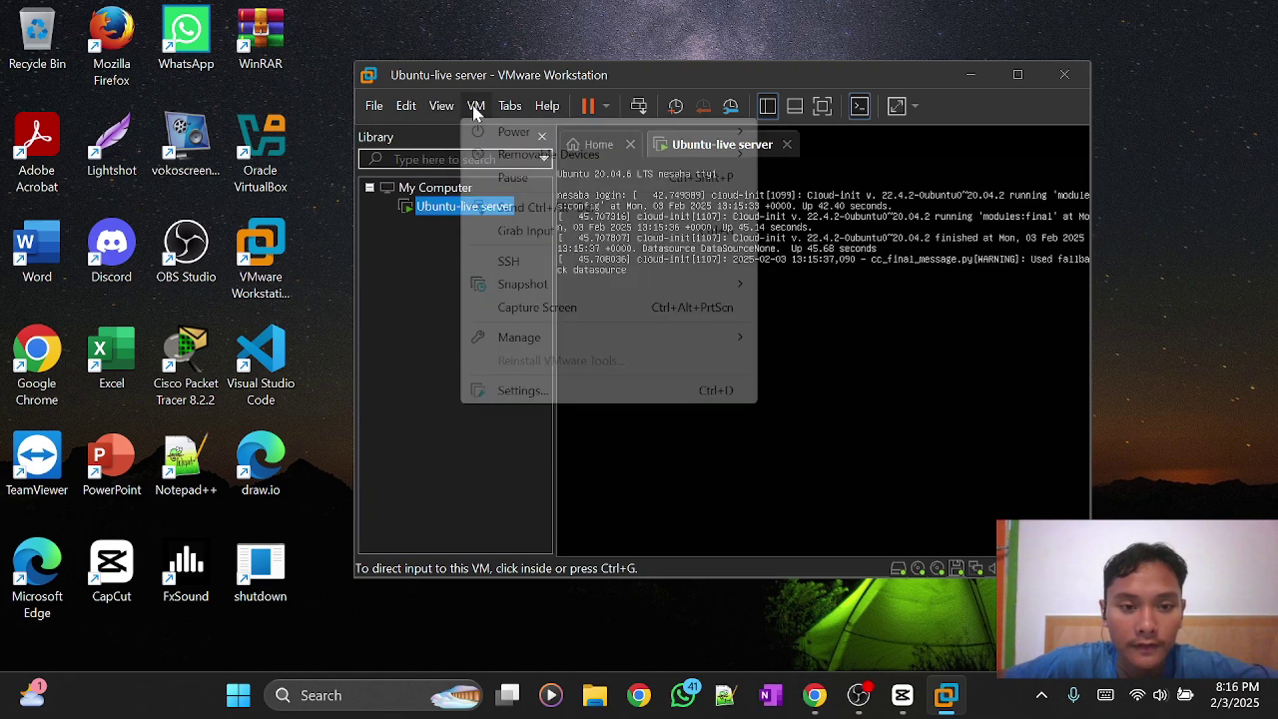
mouse_move(501, 186)
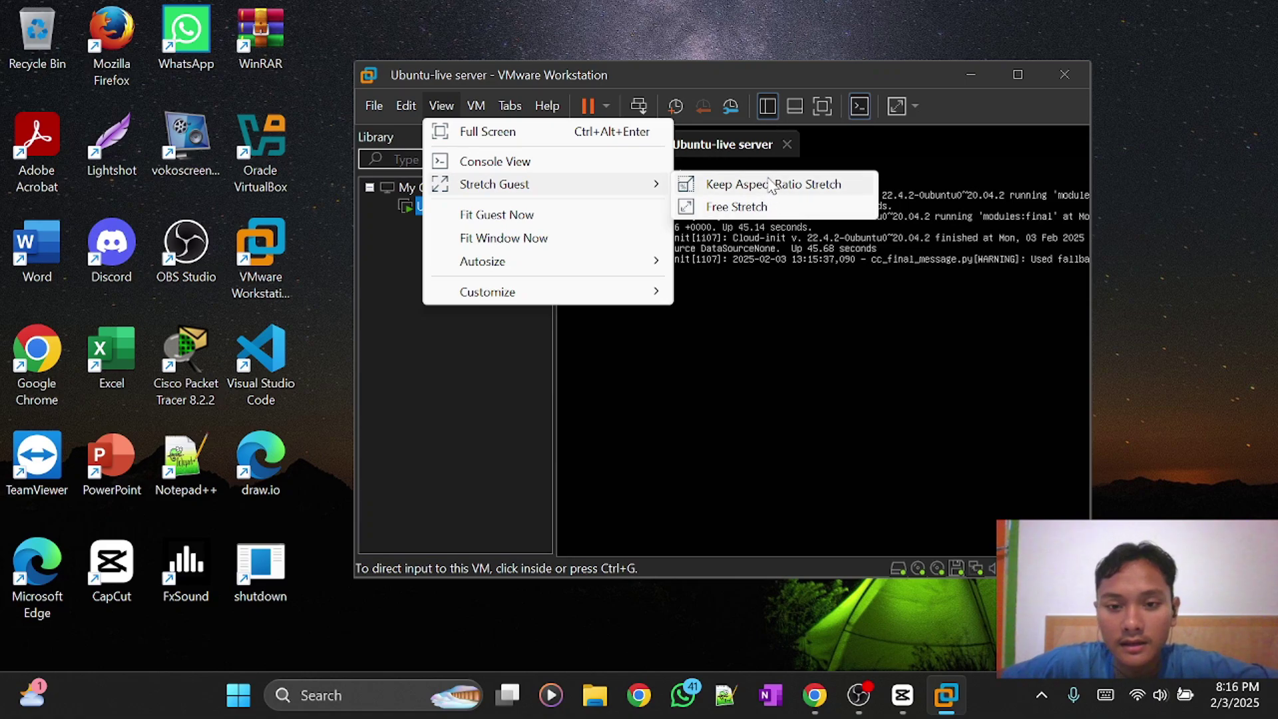
left_click(816, 192)
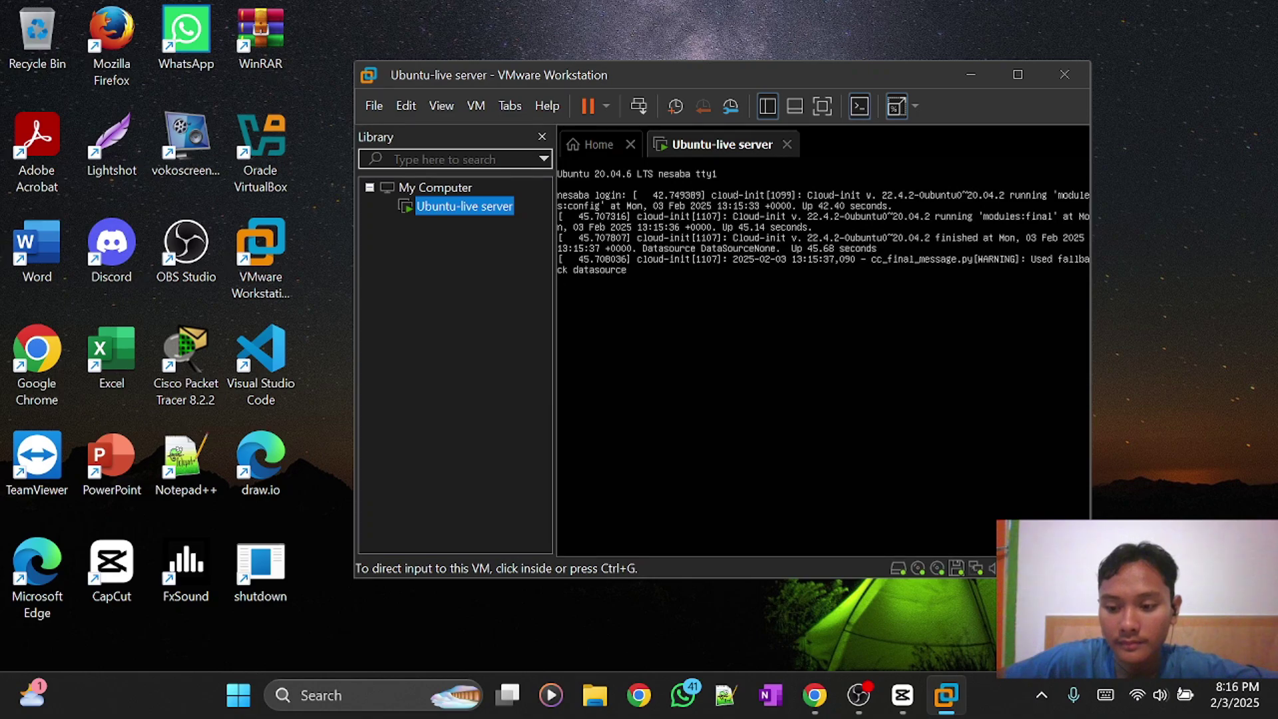
left_click_drag(1091, 577, 1219, 669)
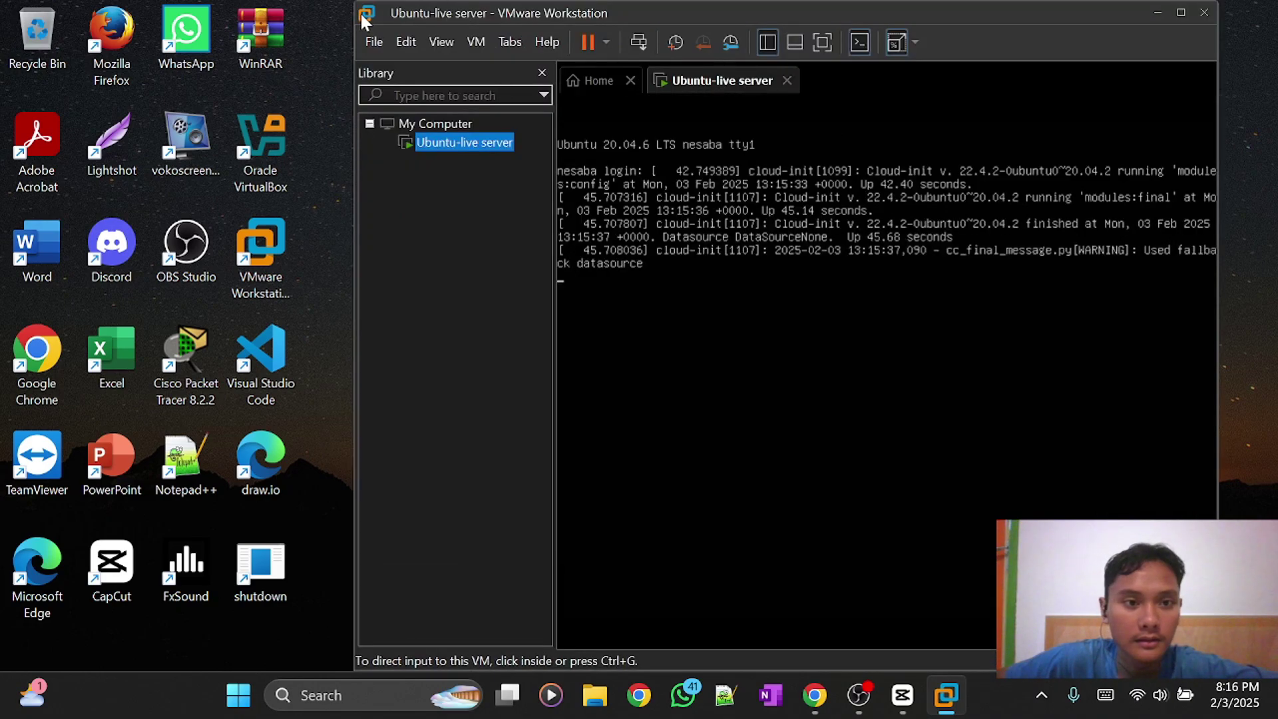
left_click_drag(661, 7, 516, 66)
Enlarge the window to full screen height and widen it on both sides.
left_click_drag(948, 571, 1181, 666)
double_click(1182, 666)
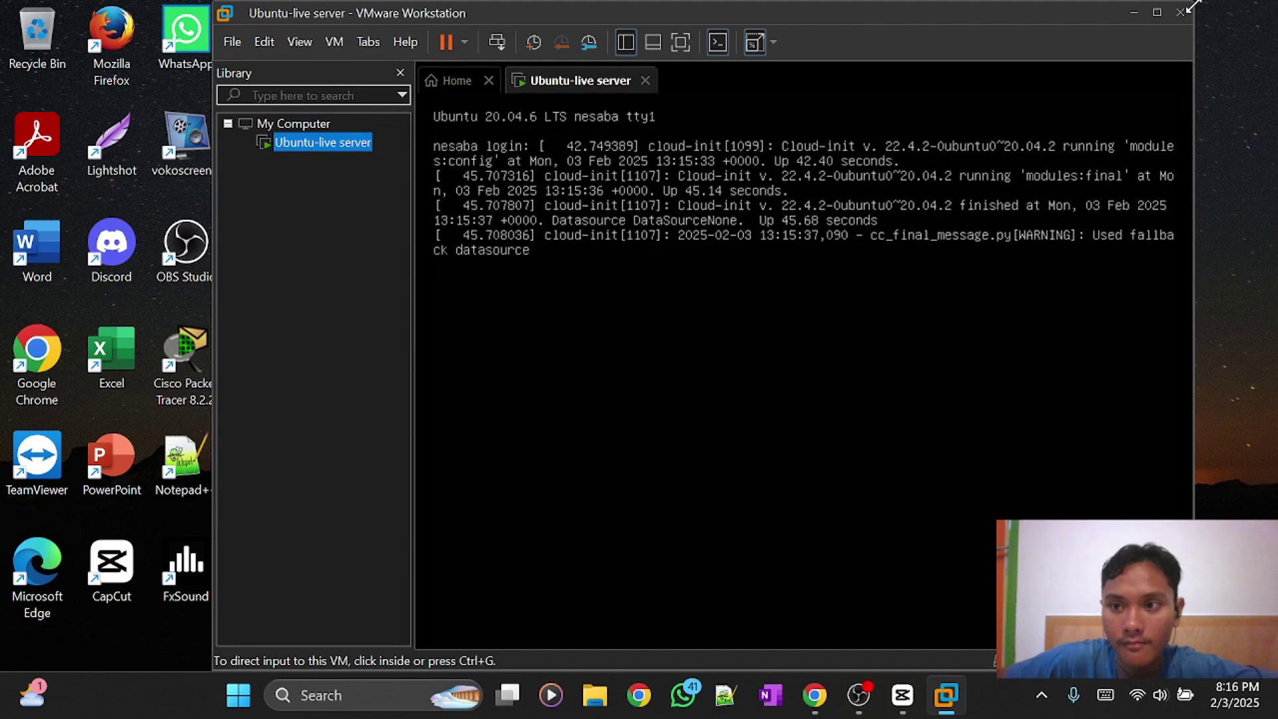
left_click_drag(1195, 3, 1275, 3)
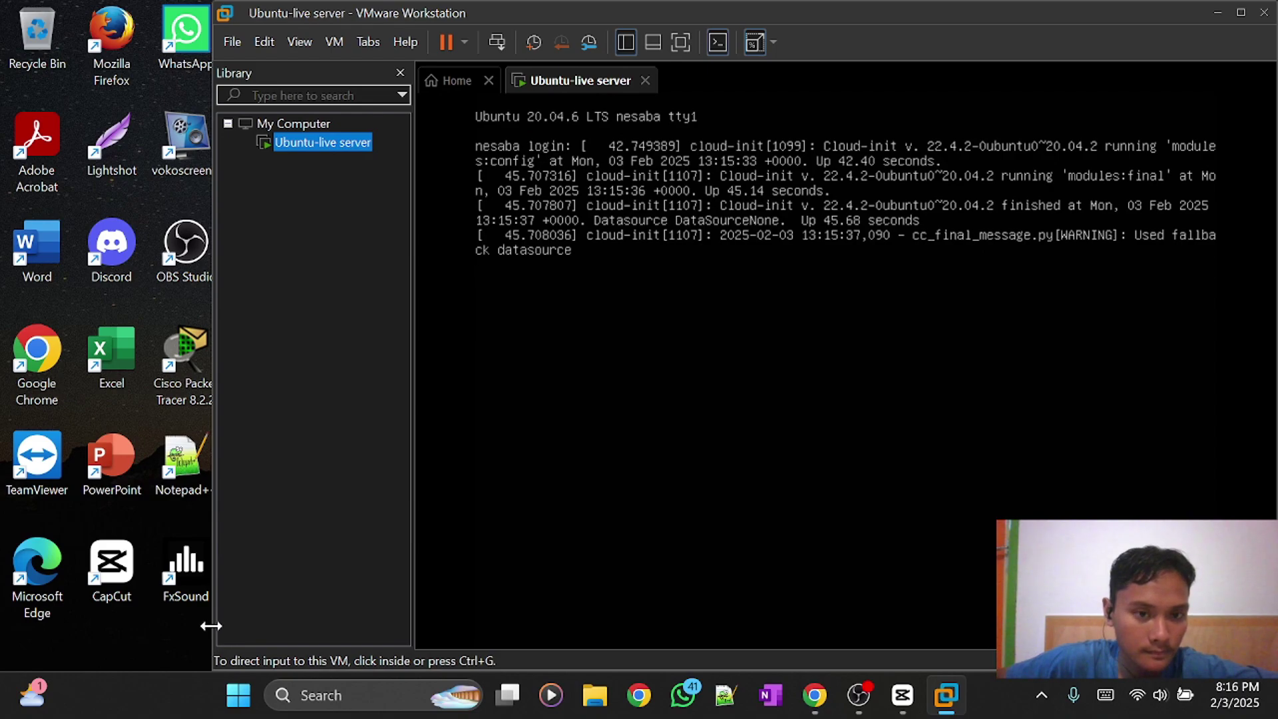
left_click_drag(211, 626, 116, 632)
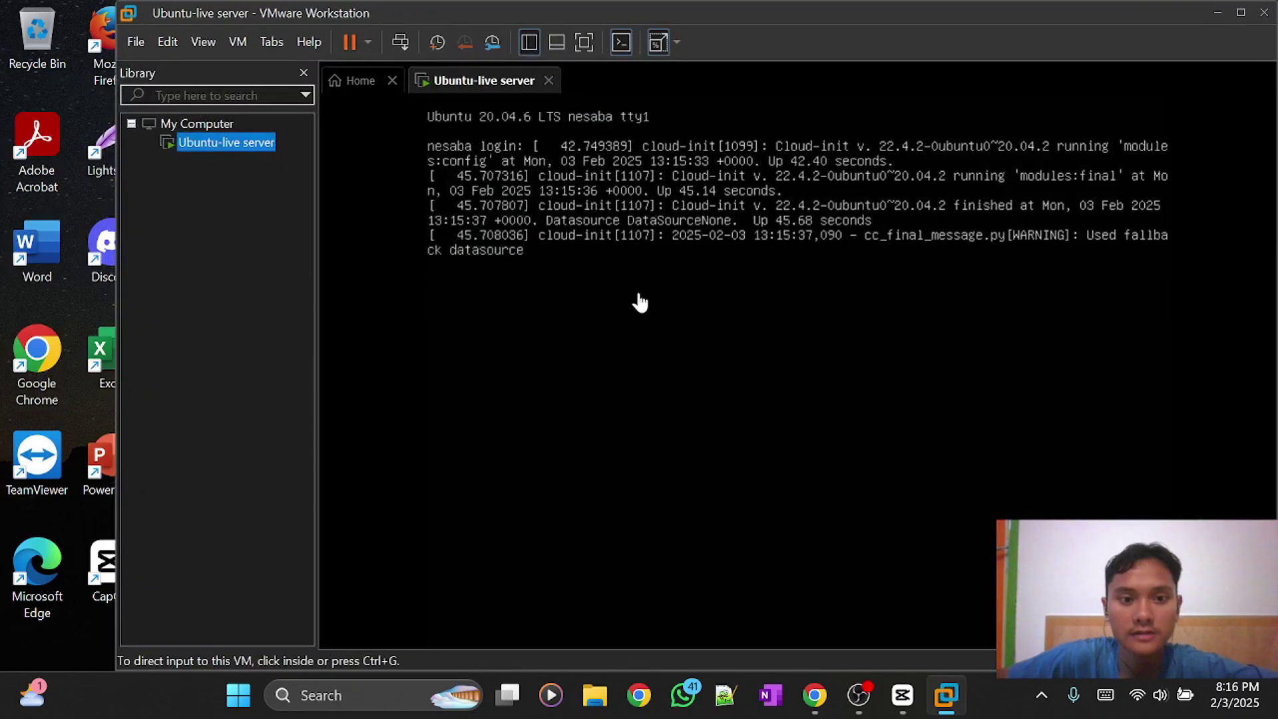
Log into the Ubuntu guest with the account's username and password.
left_click(588, 277)
key("Return")
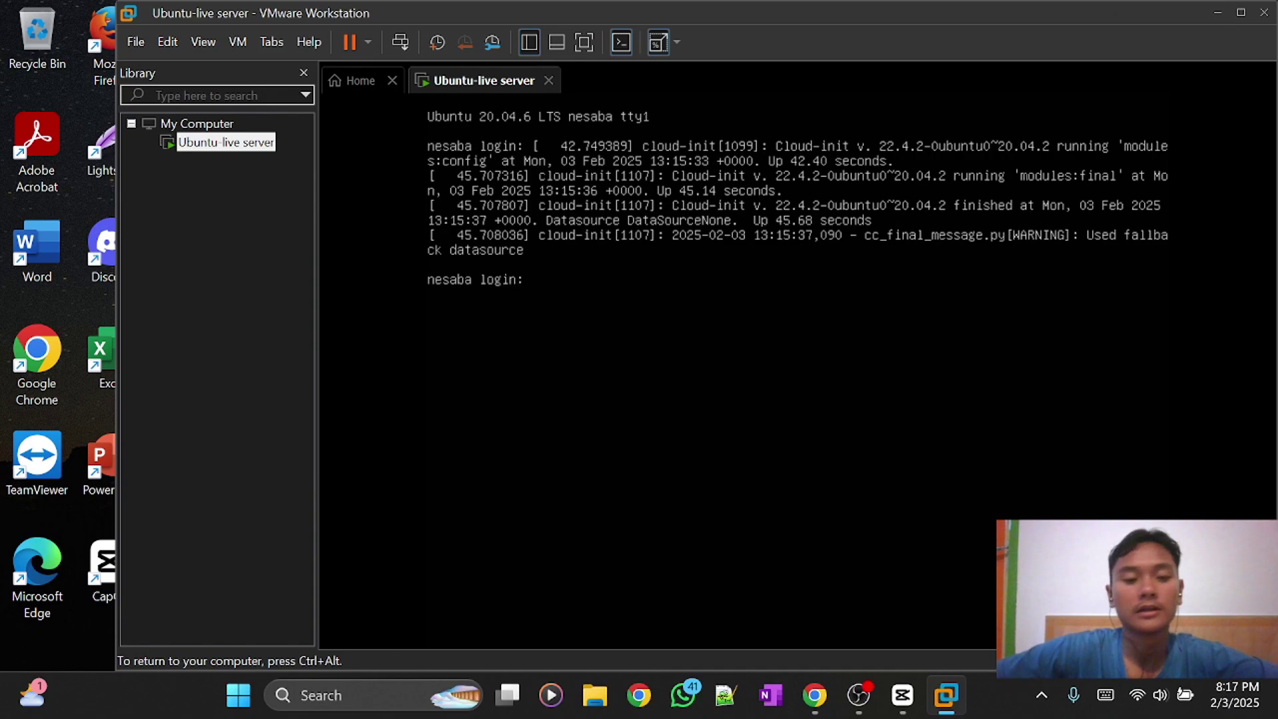
type("apis")
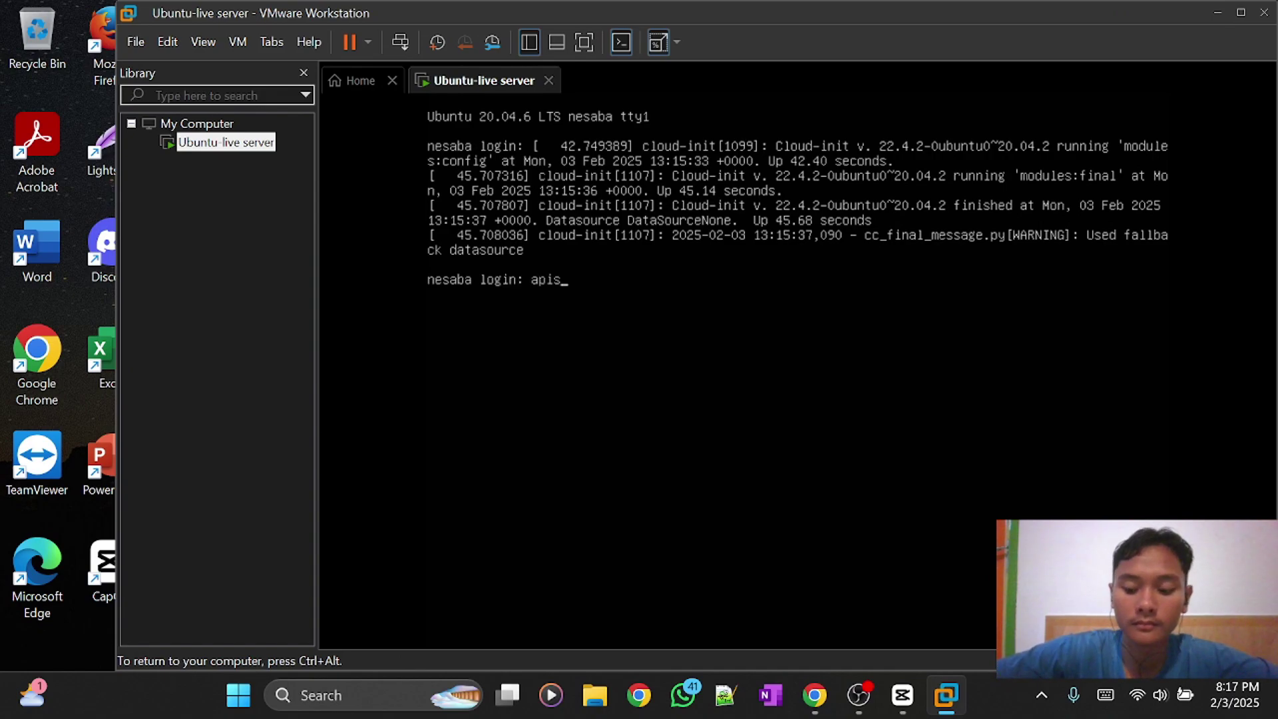
key("Return")
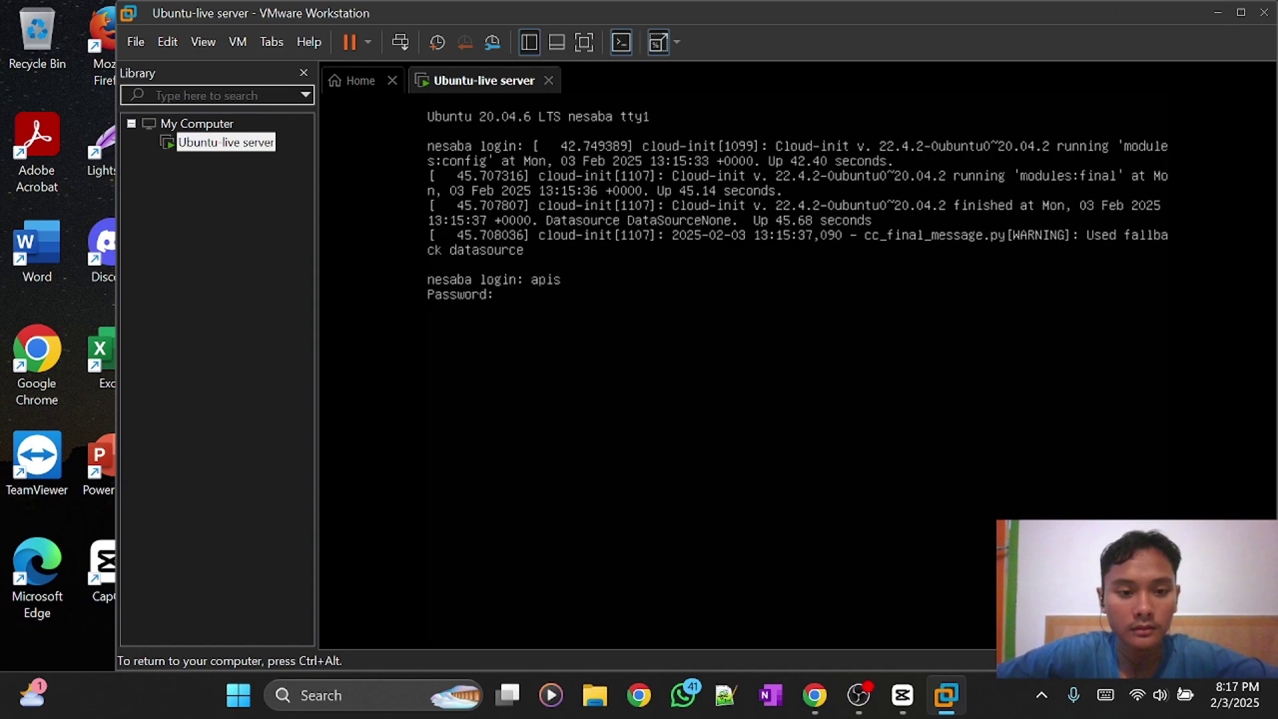
key("Return")
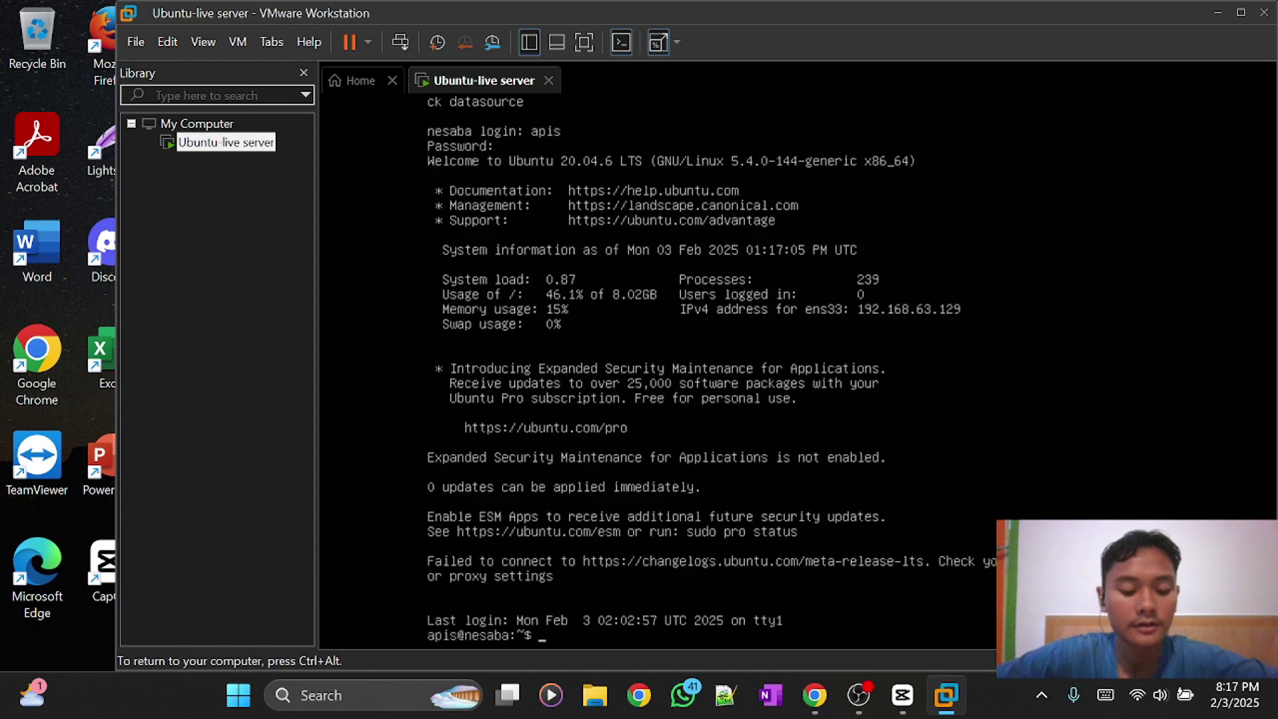
Run clear to empty the terminal, then release input to the host with Ctrl+Alt.
type("clear")
key("Return")
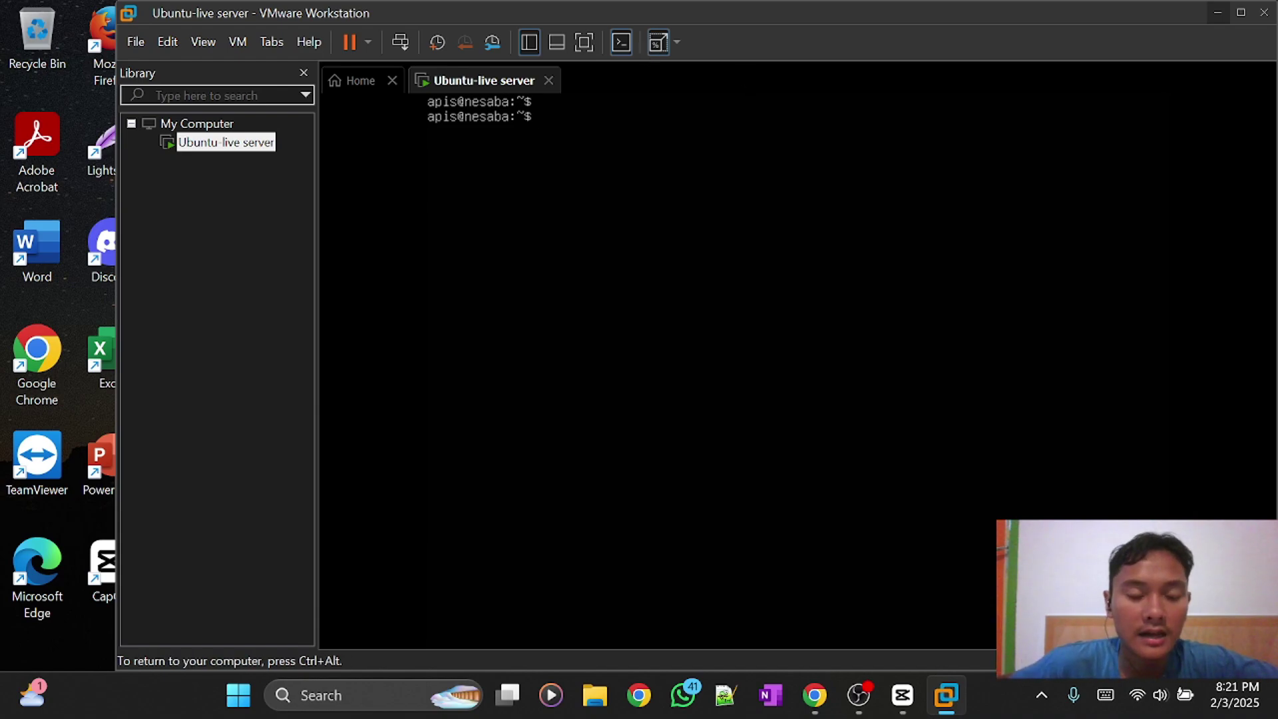
key("ctrl+alt")
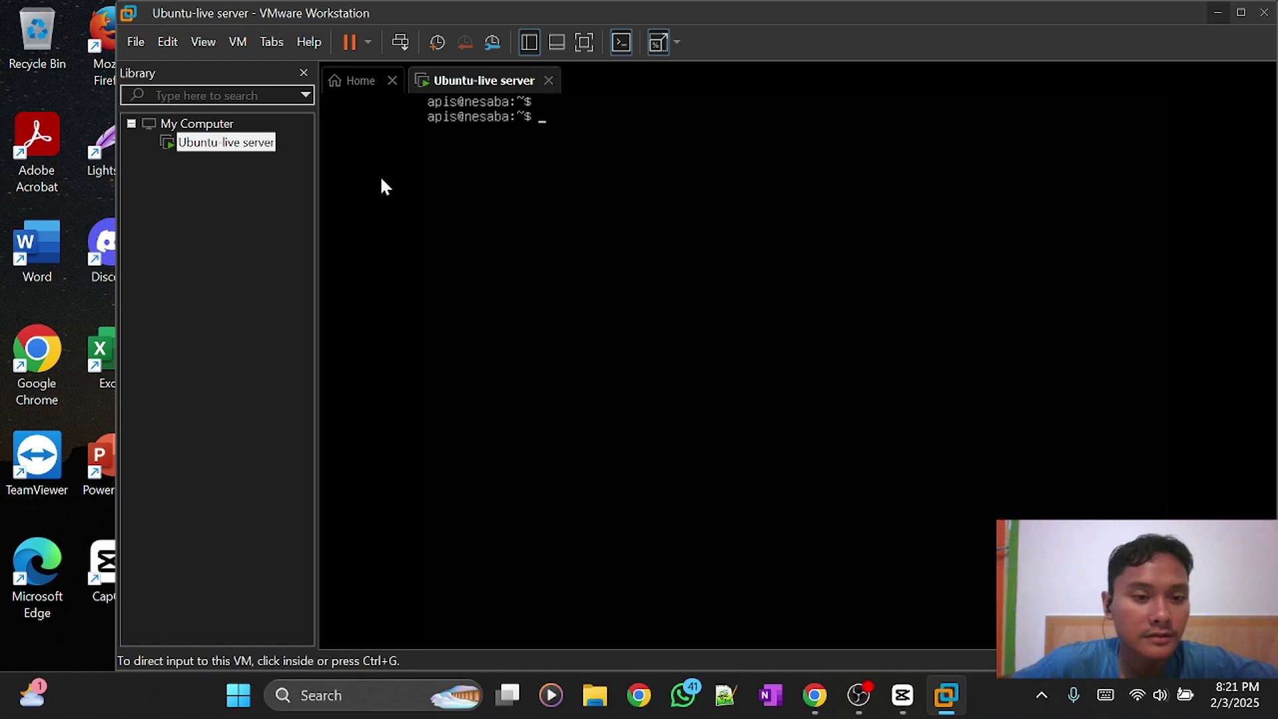
key("ctrl+g")
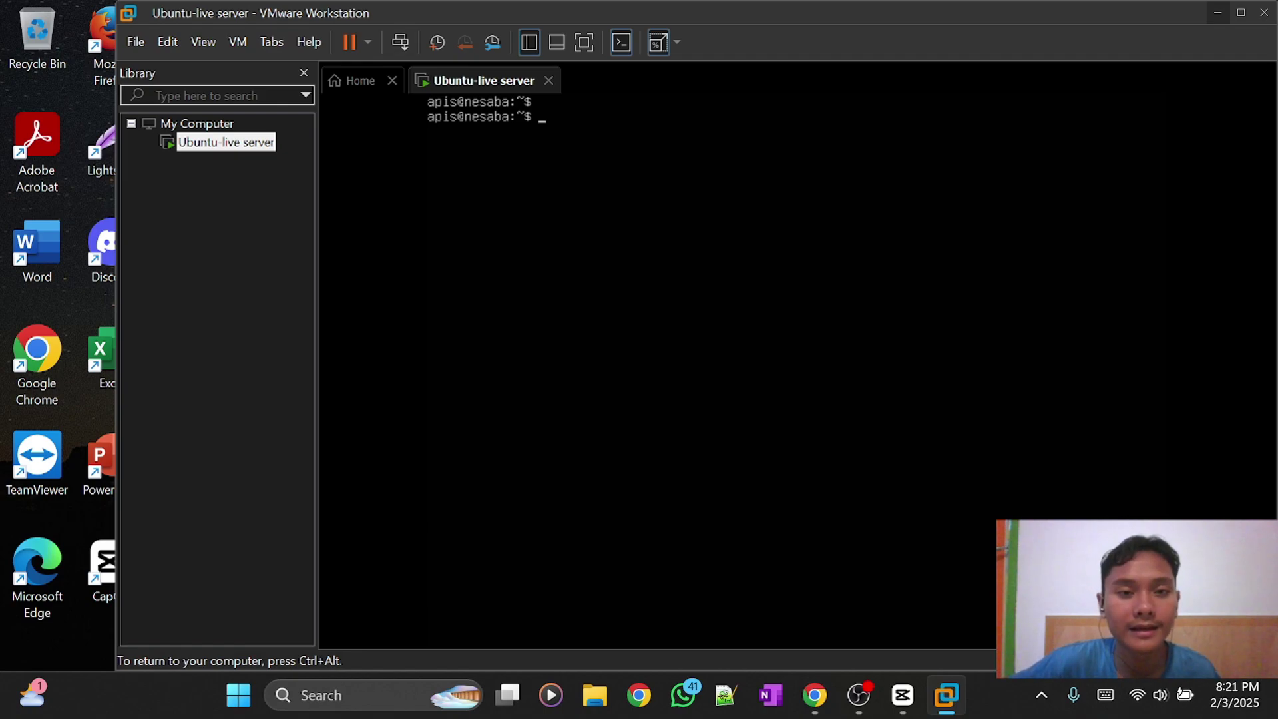
key("ctrl+alt")
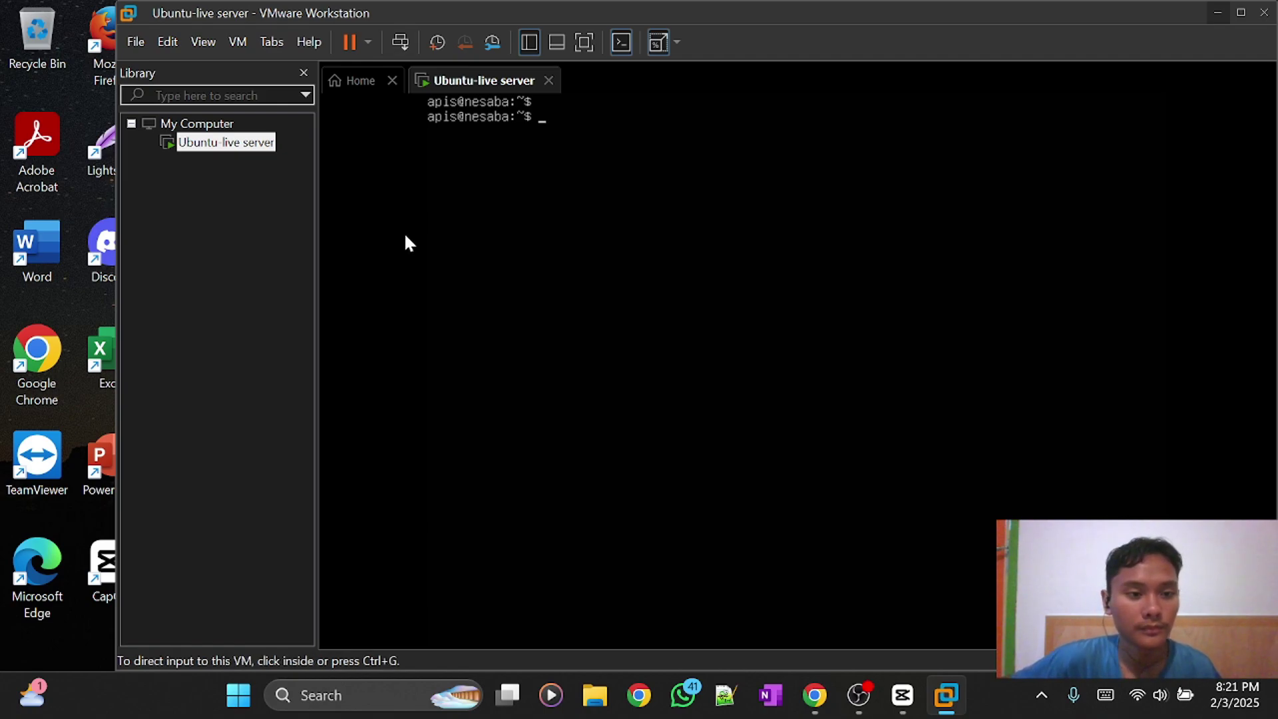
Power off the Ubuntu-live server VM from the Power dropdown and confirm with Power Off.
left_click(366, 42)
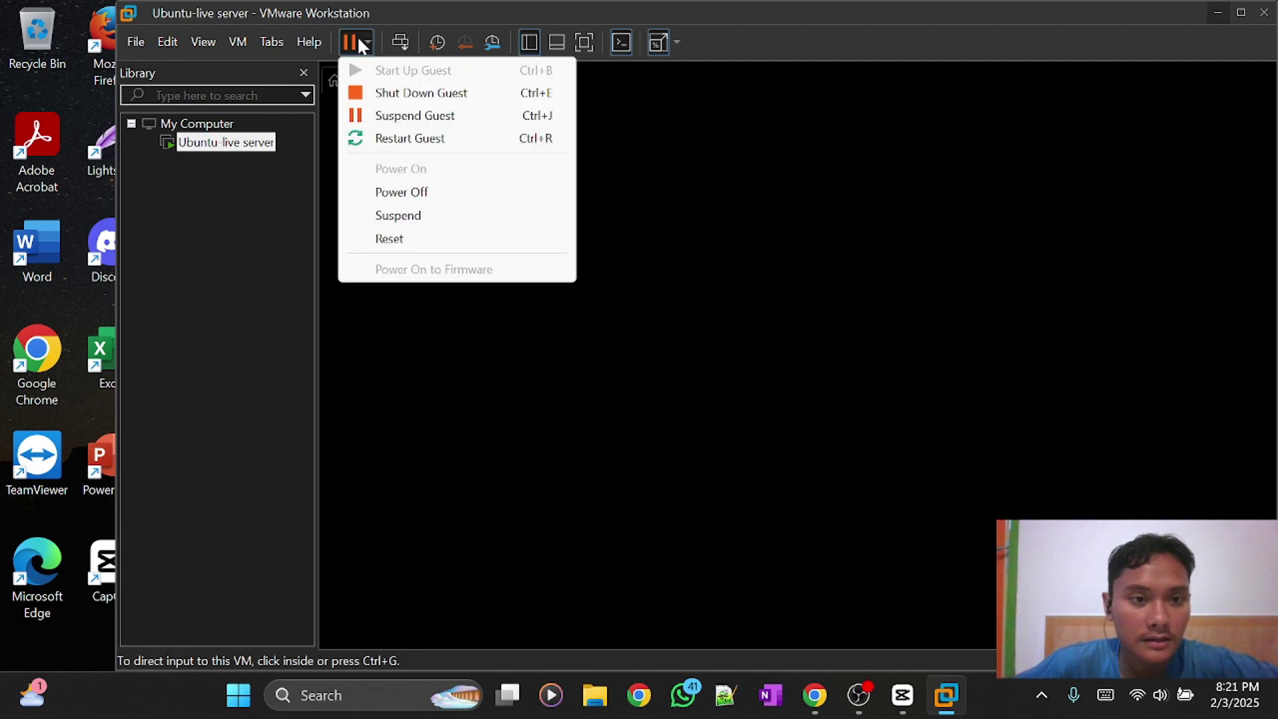
left_click(429, 200)
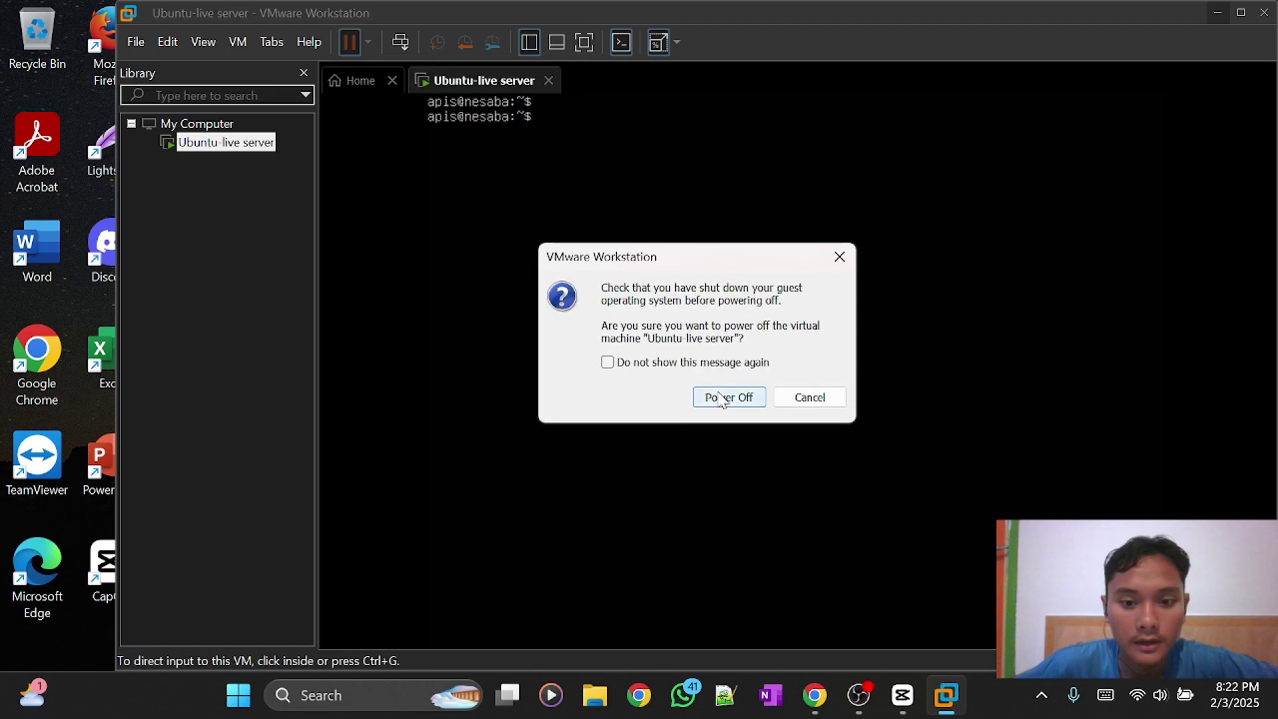
left_click(725, 403)
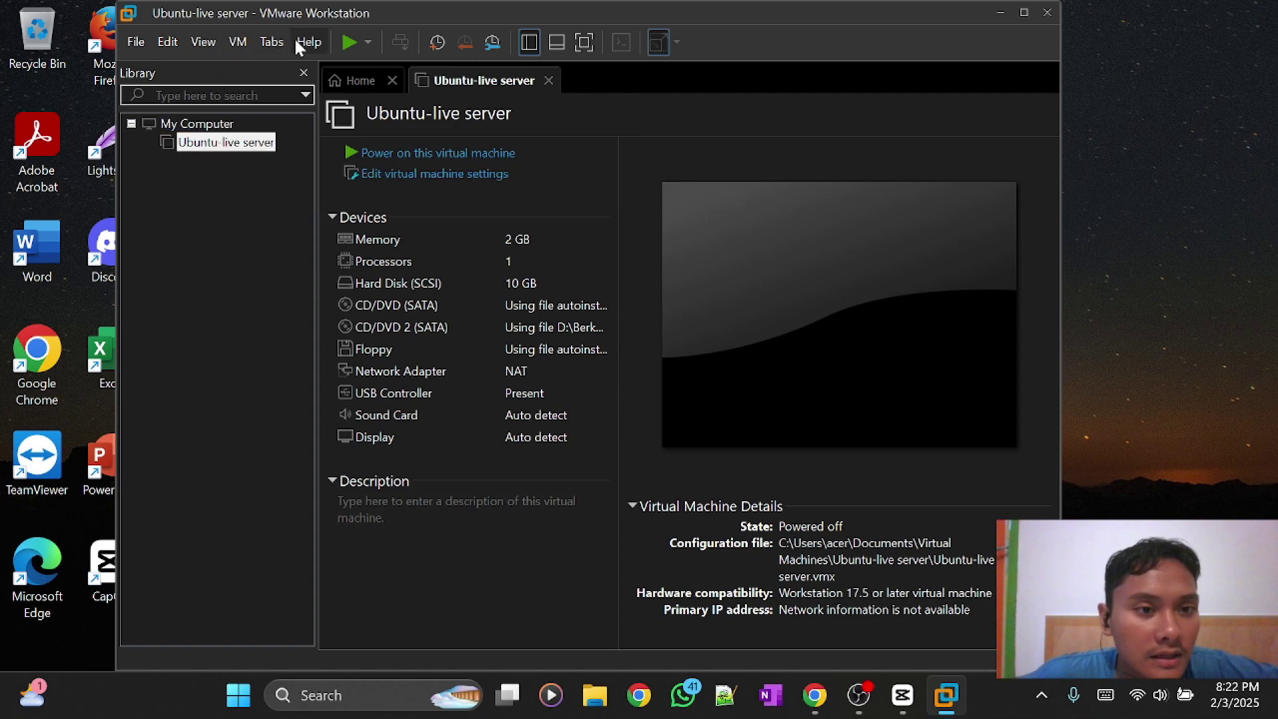
left_click(236, 42)
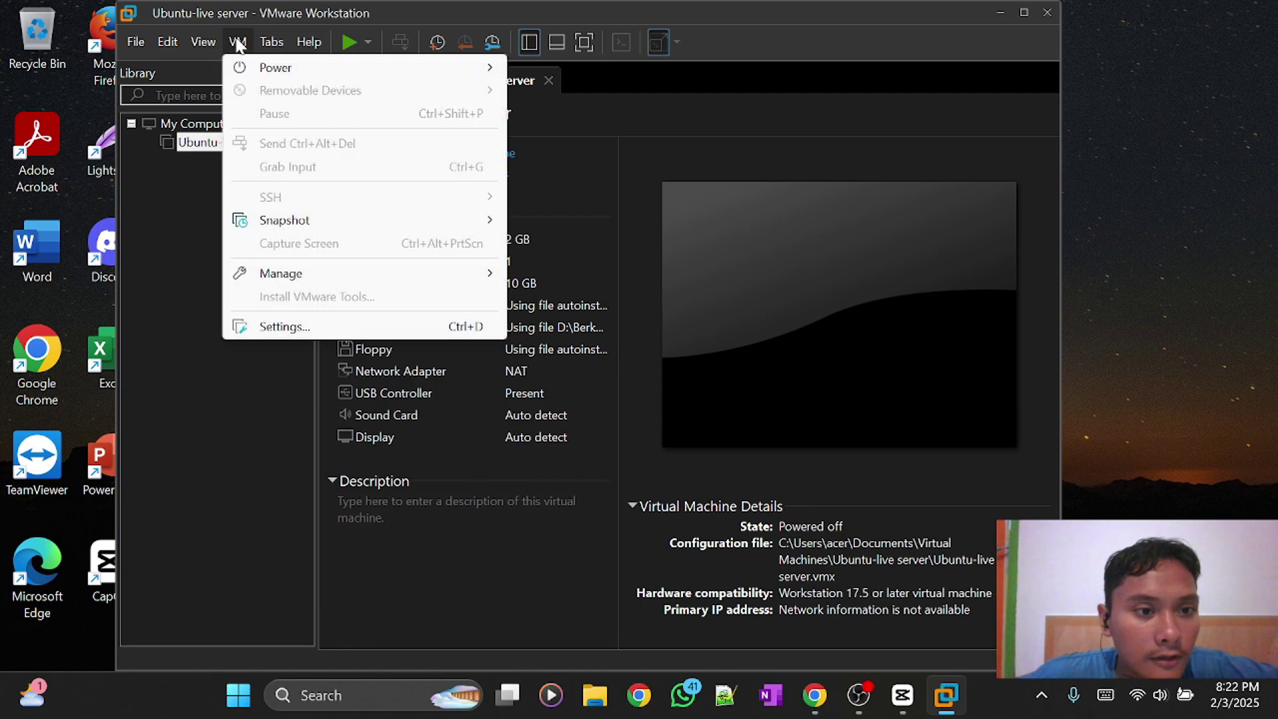
left_click(167, 281)
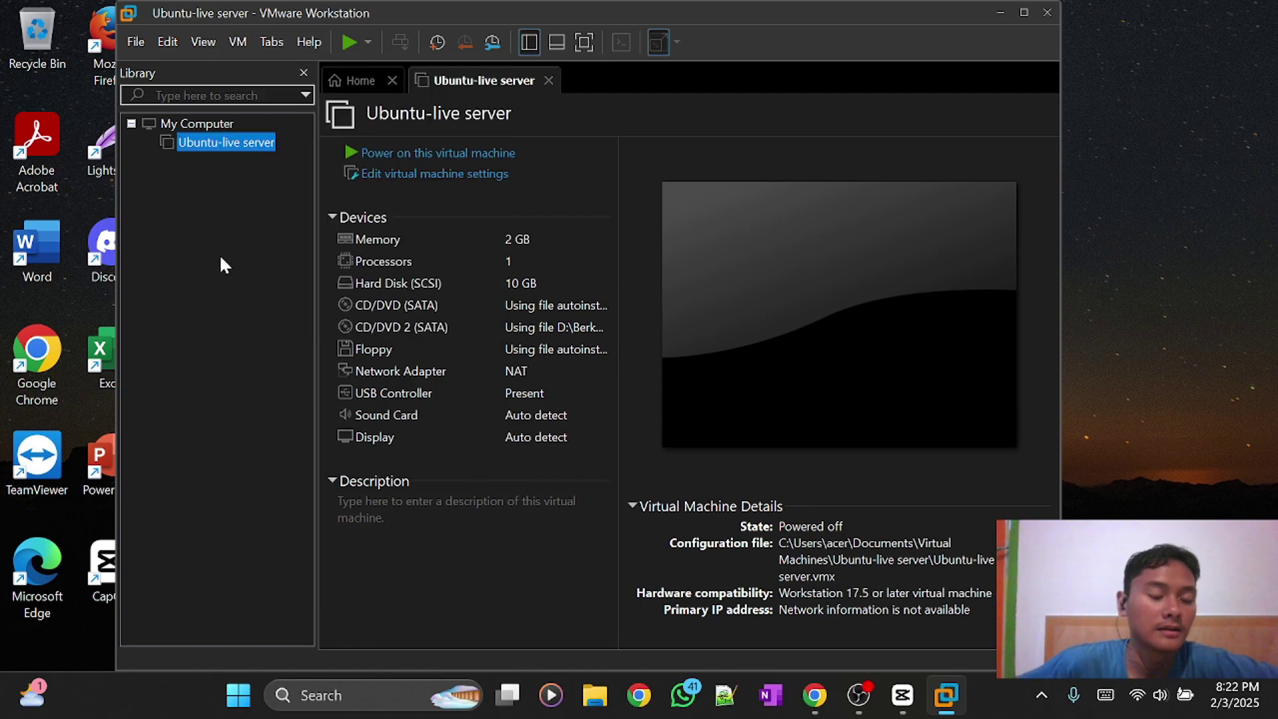
right_click(201, 150)
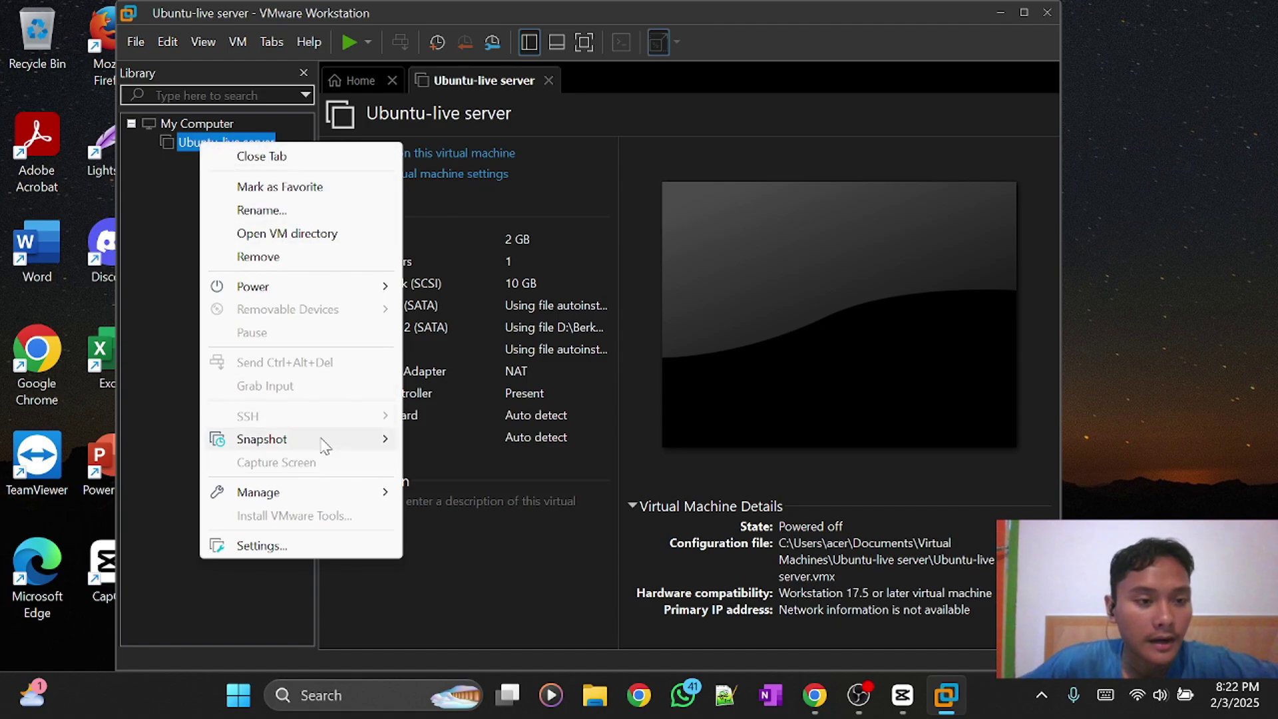
mouse_move(323, 442)
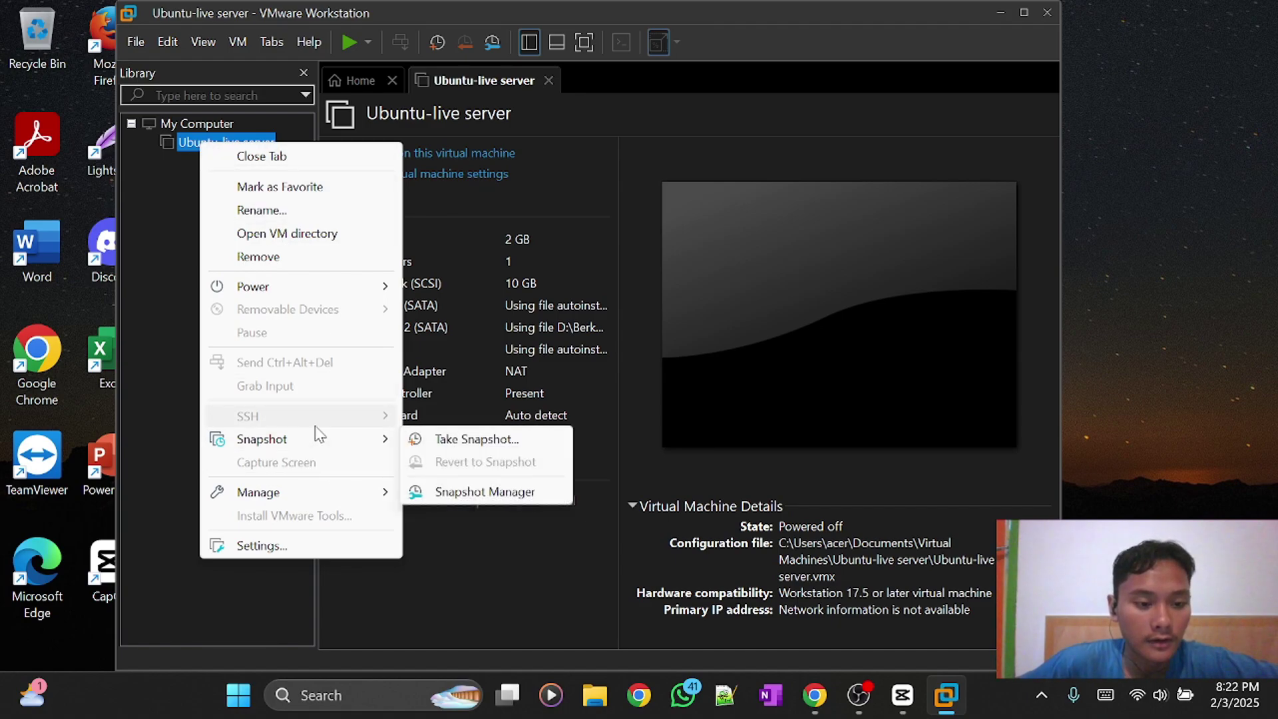
mouse_move(291, 496)
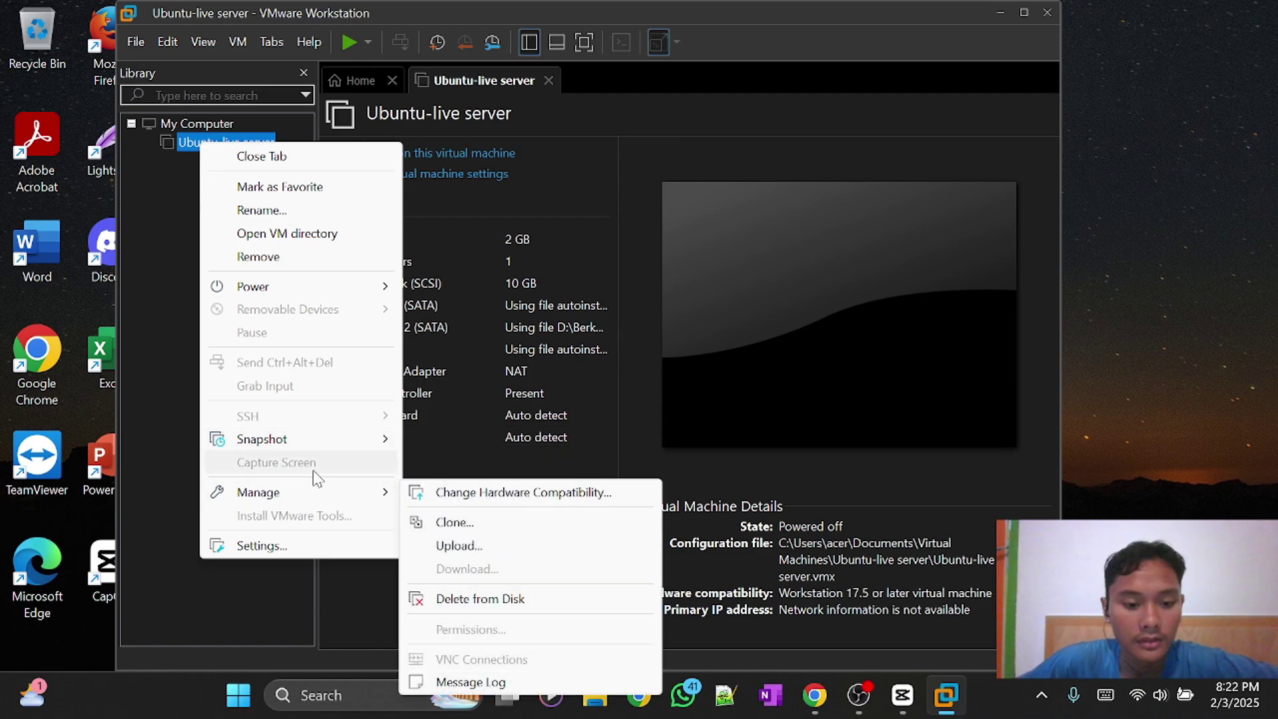
left_click(453, 523)
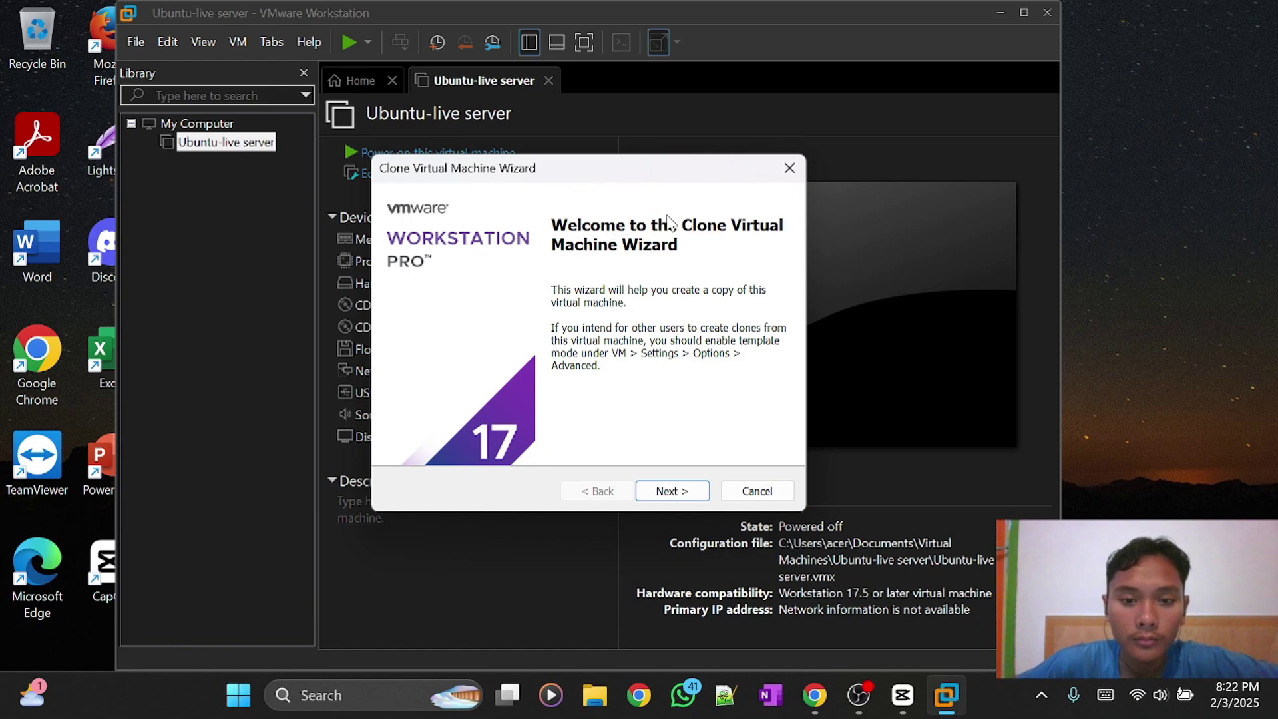
left_click(684, 494)
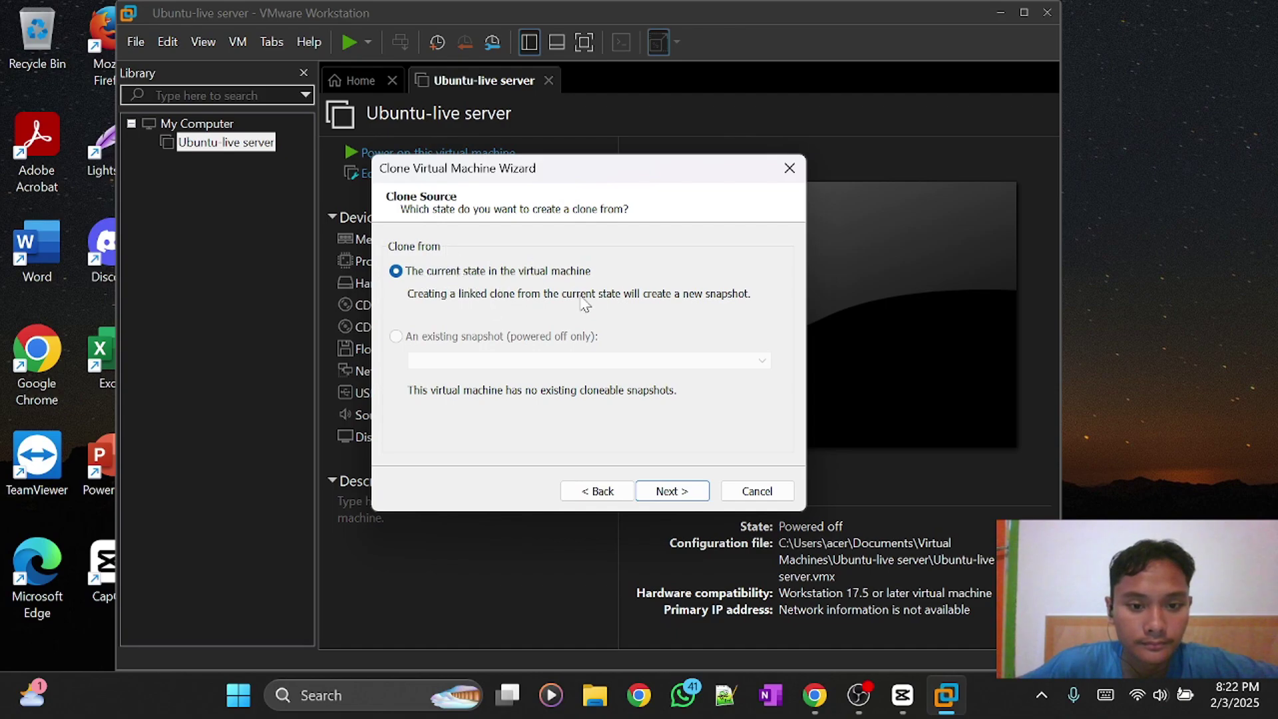
left_click(675, 493)
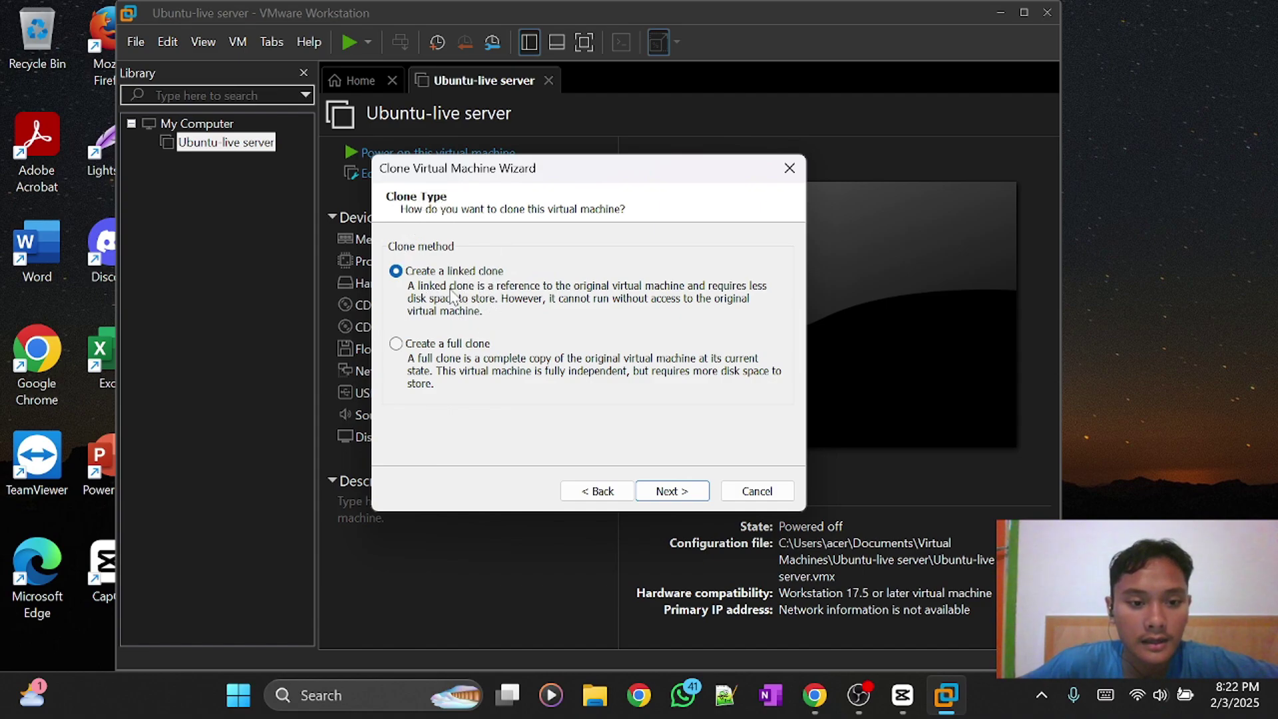
left_click(398, 344)
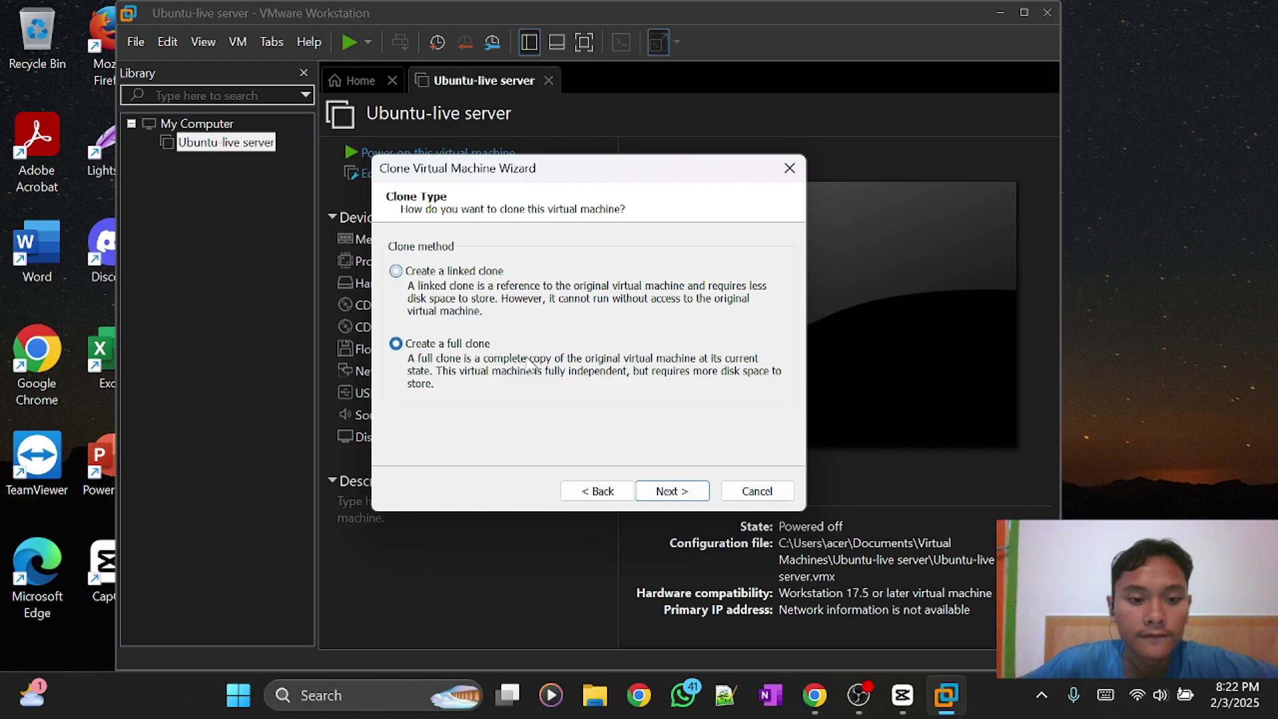
left_click(673, 491)
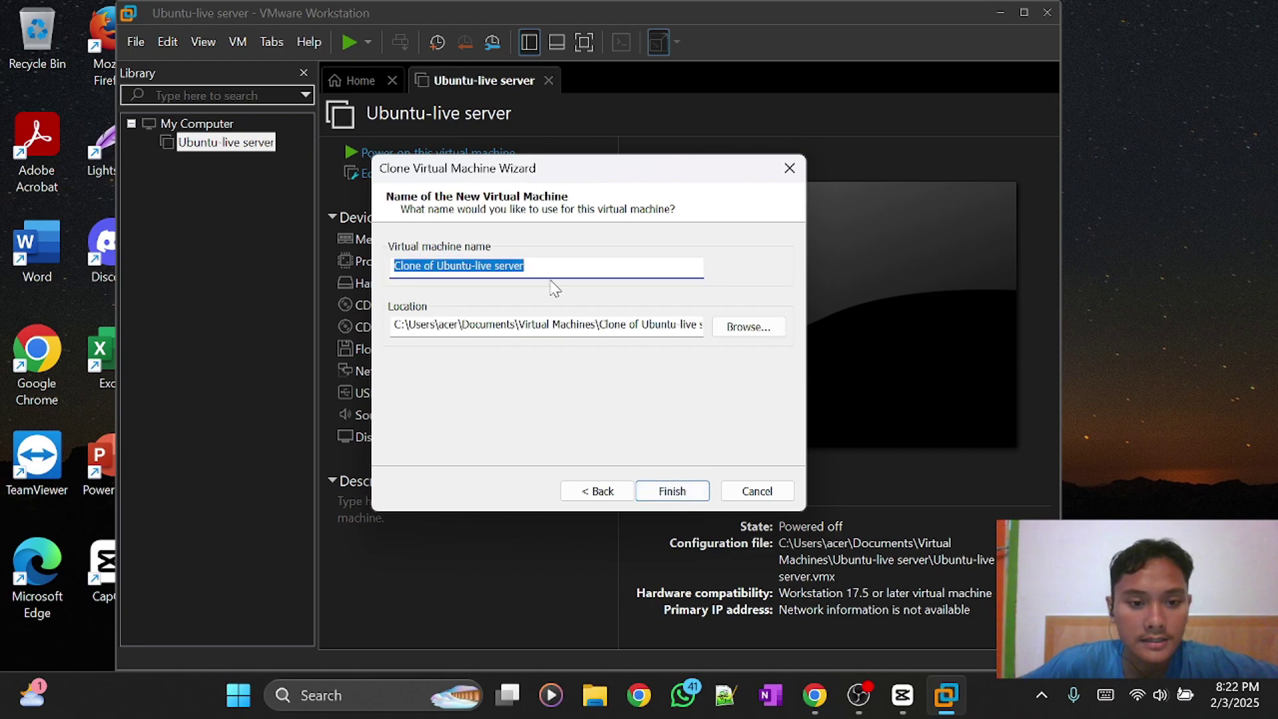
left_click(539, 265)
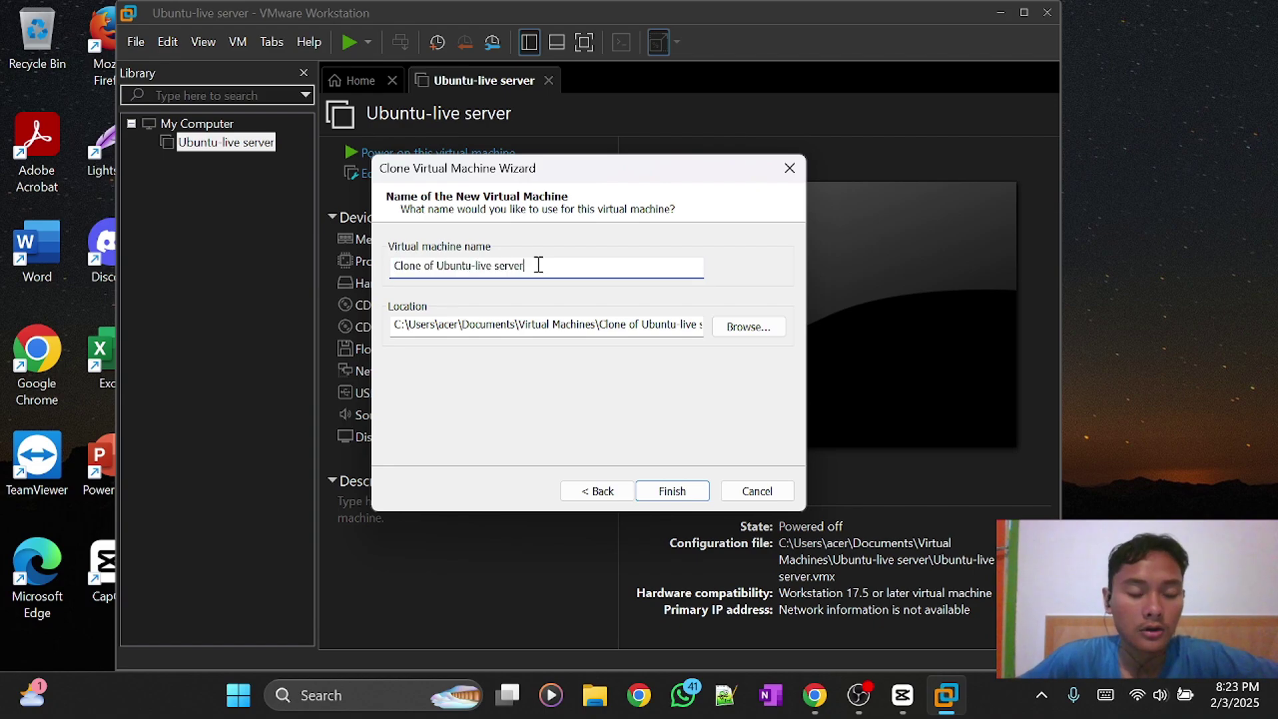
left_click_drag(539, 265, 394, 273)
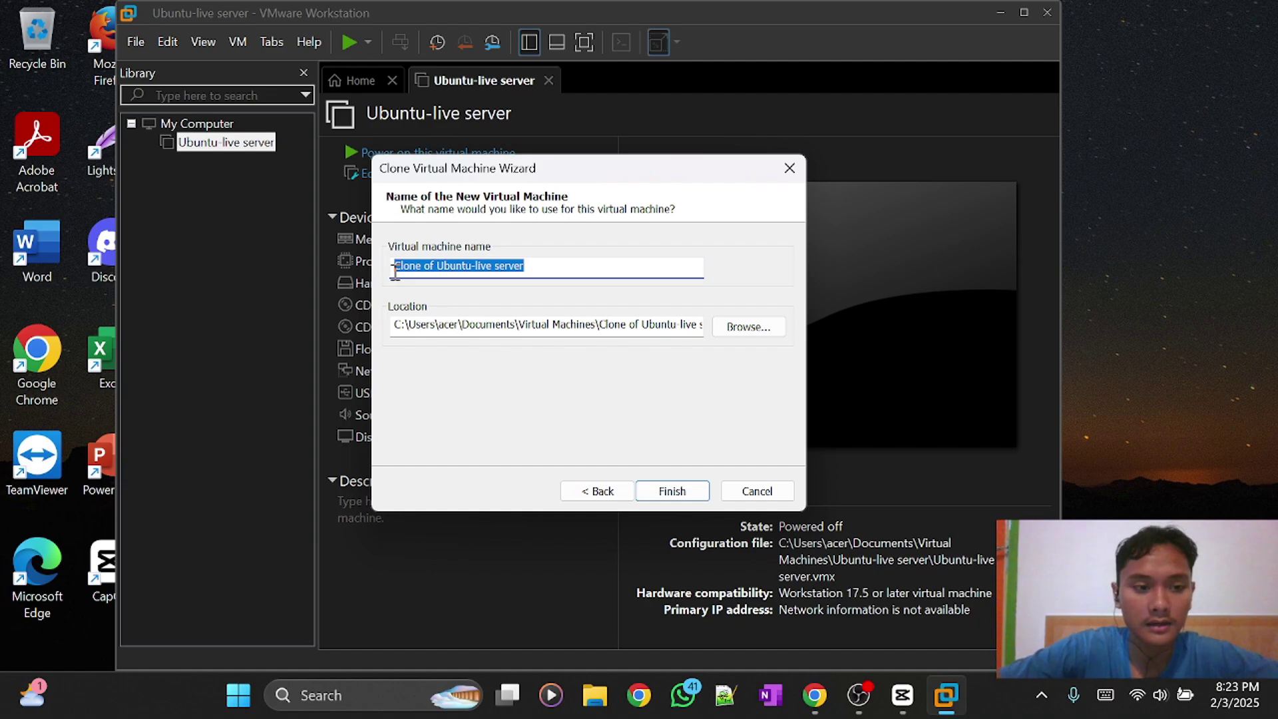
type("Ubun")
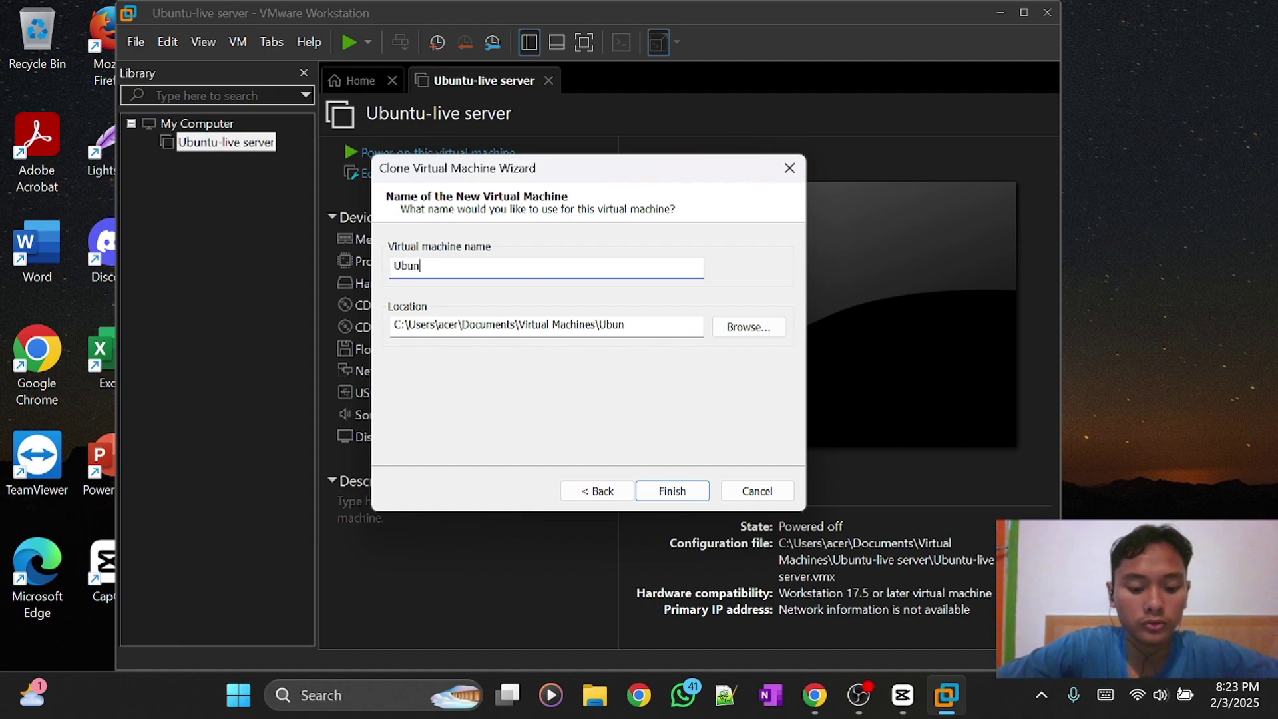
type("tu-les")
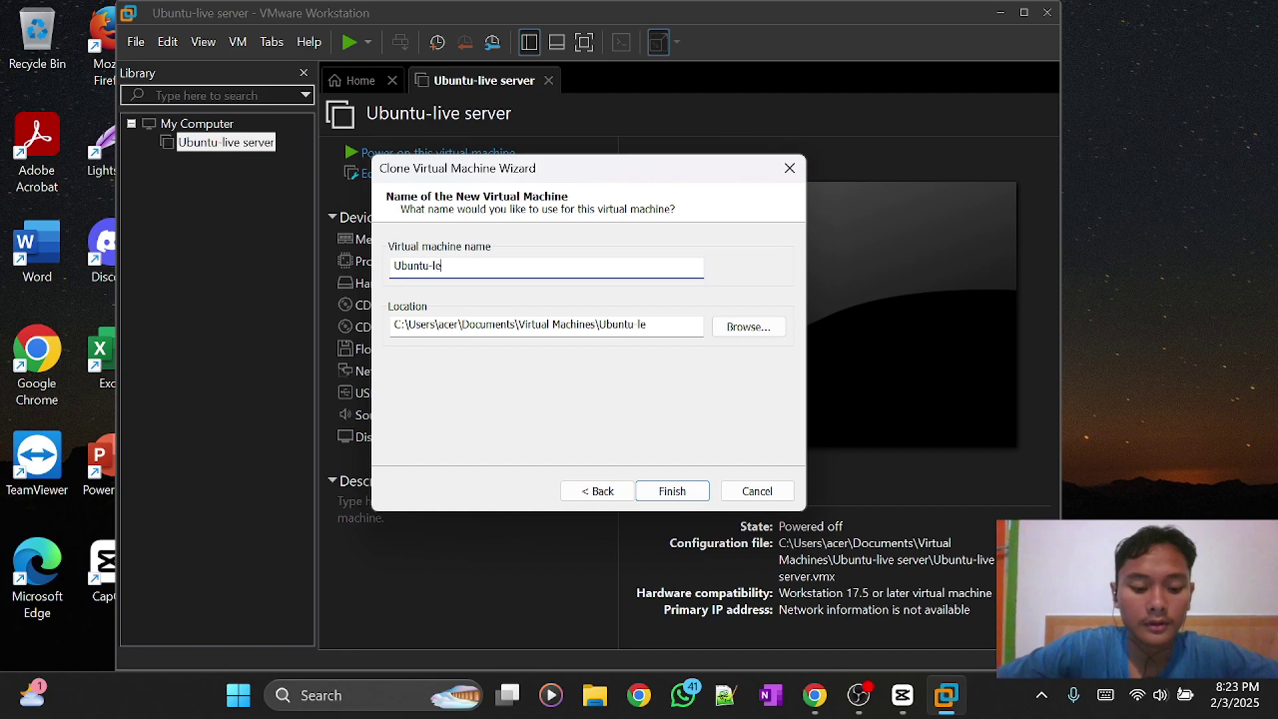
key("BackSpace")
key("BackSpace")
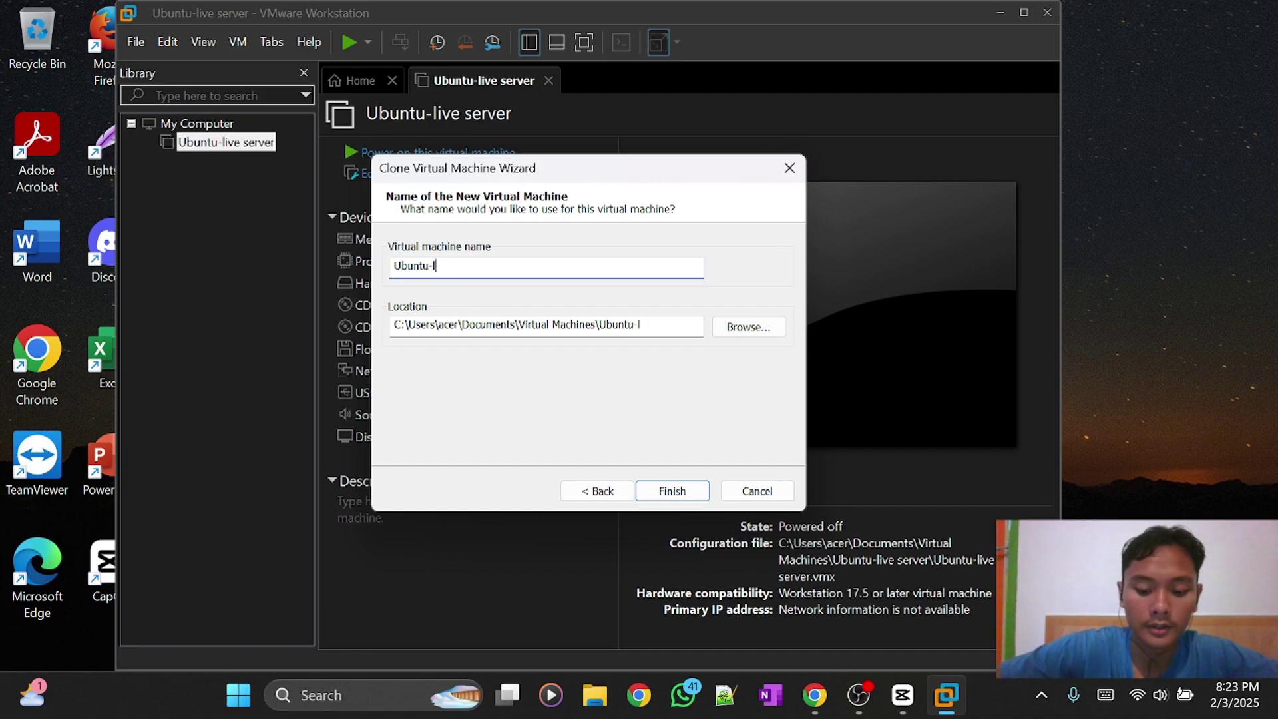
type("ive ")
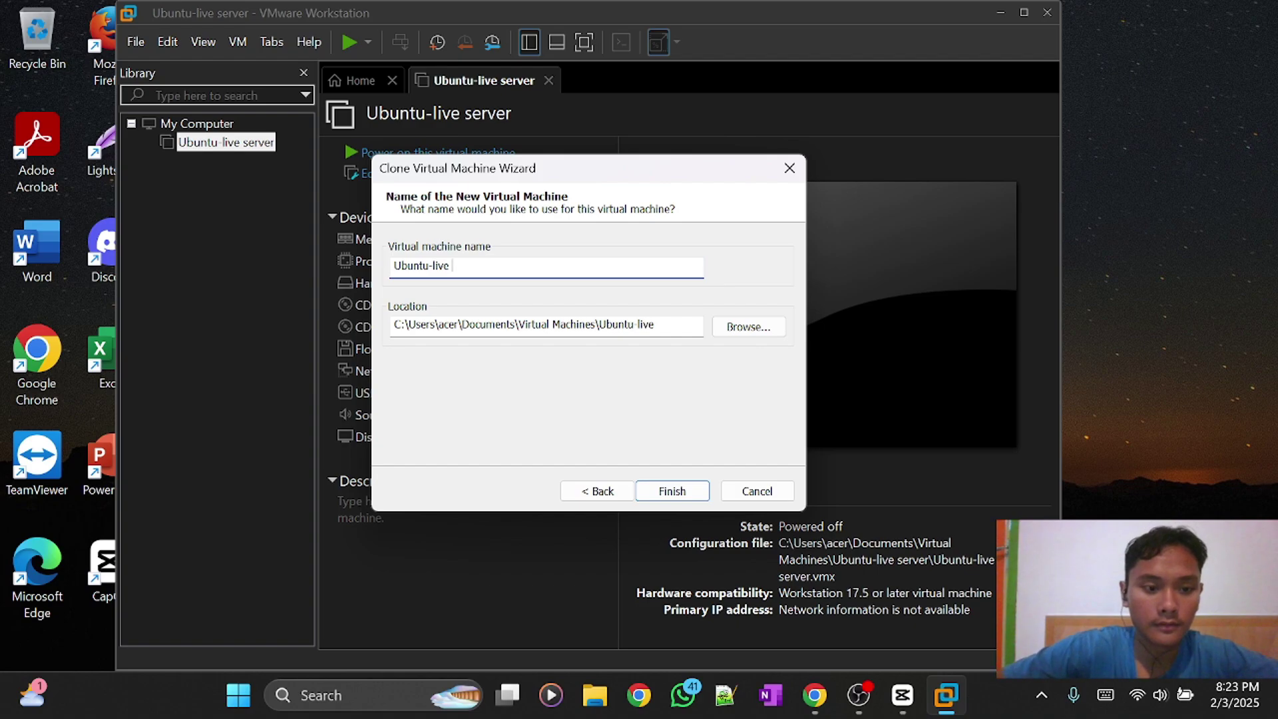
type("e")
key("BackSpace")
type("server 2")
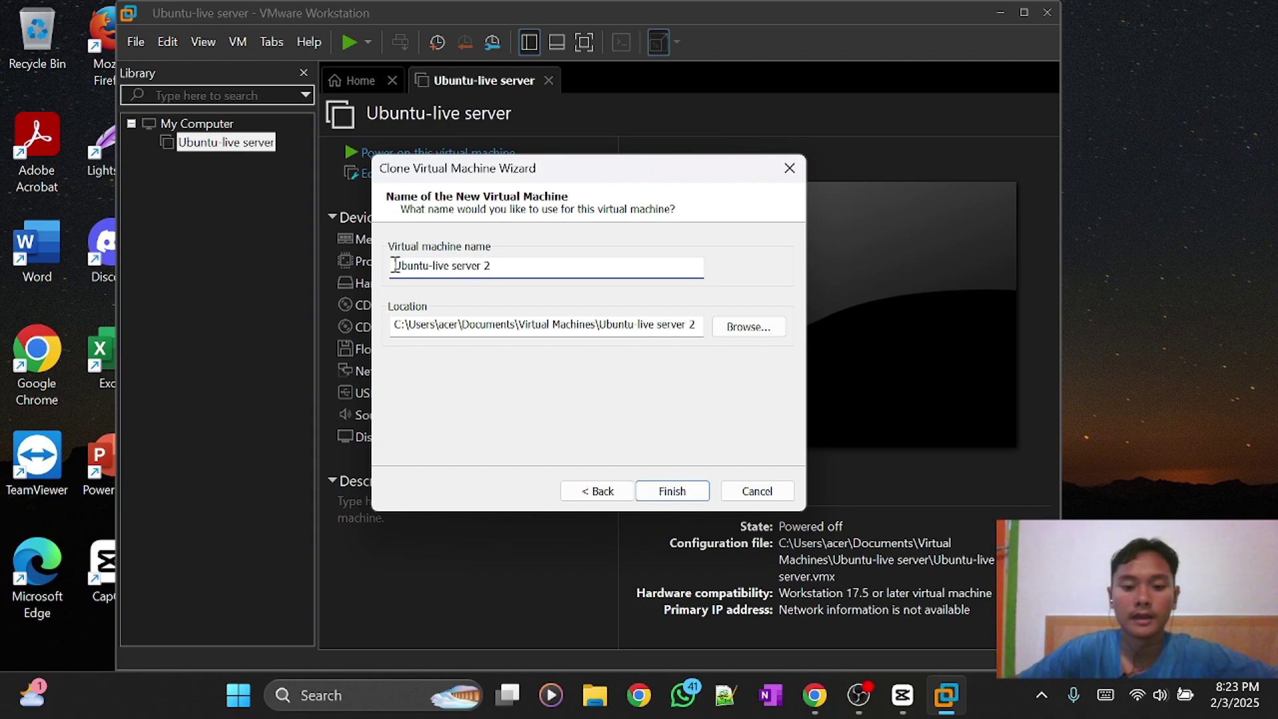
left_click(662, 491)
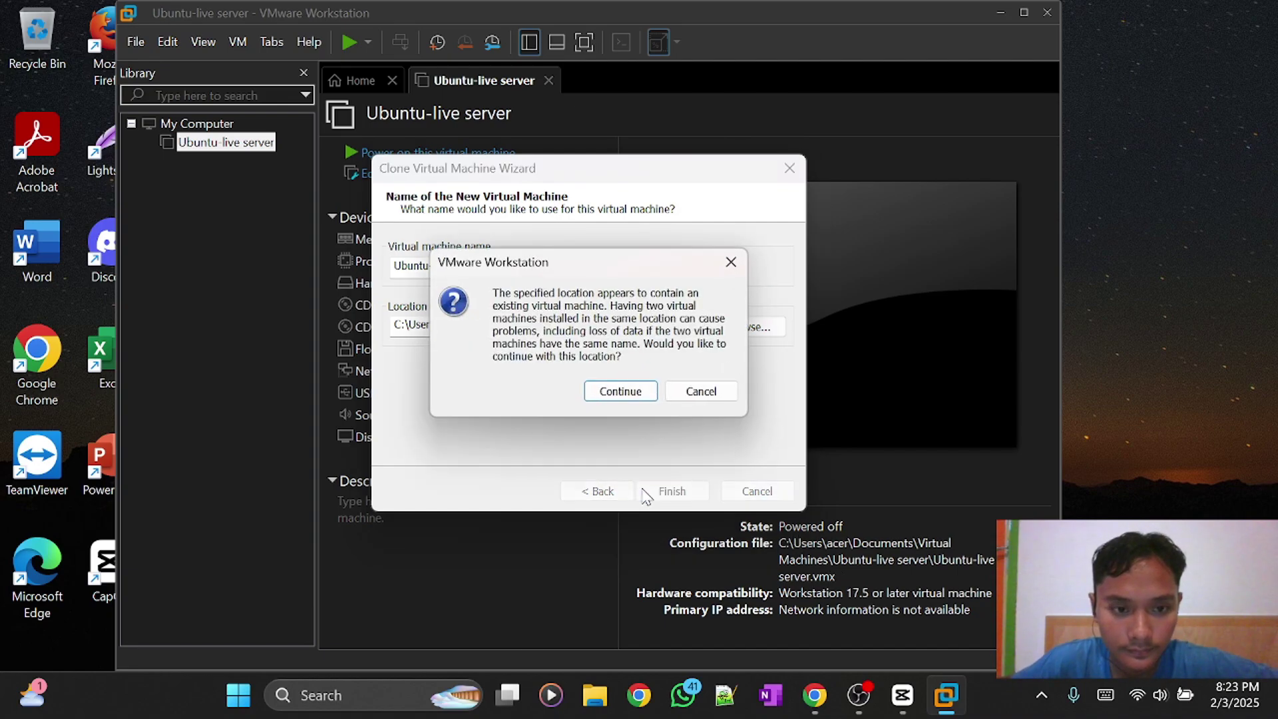
left_click(633, 394)
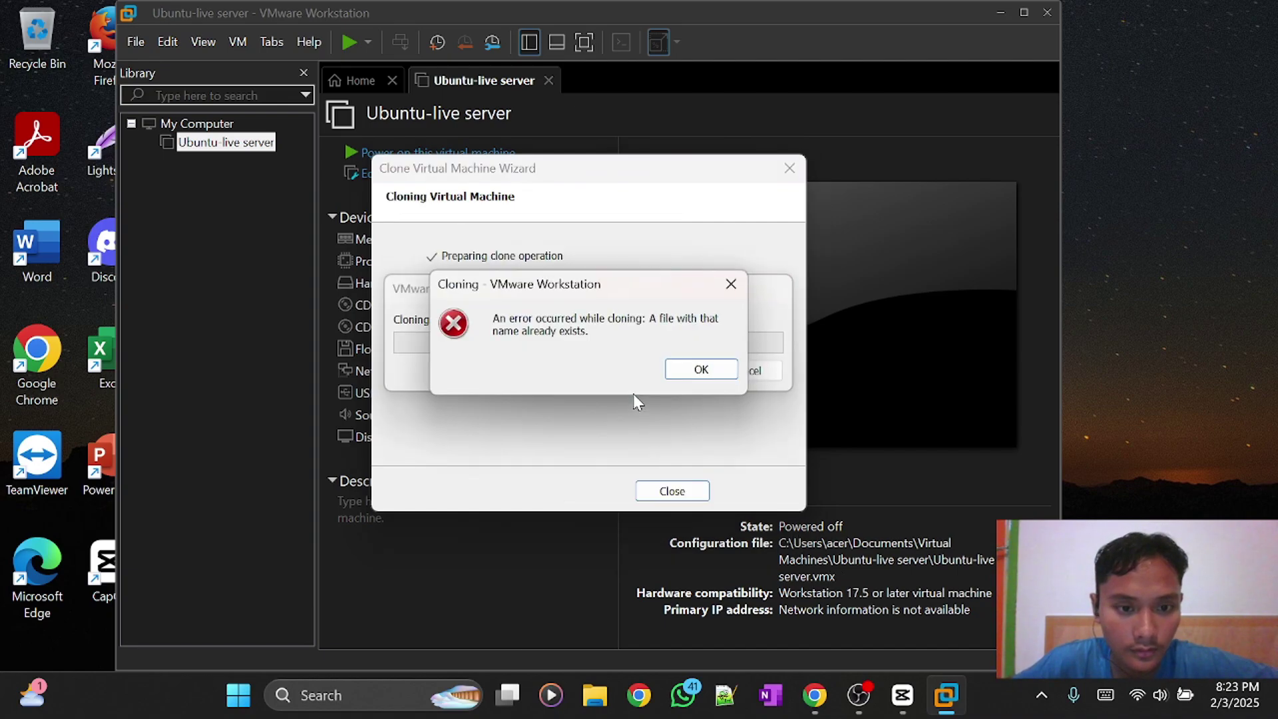
left_click(701, 369)
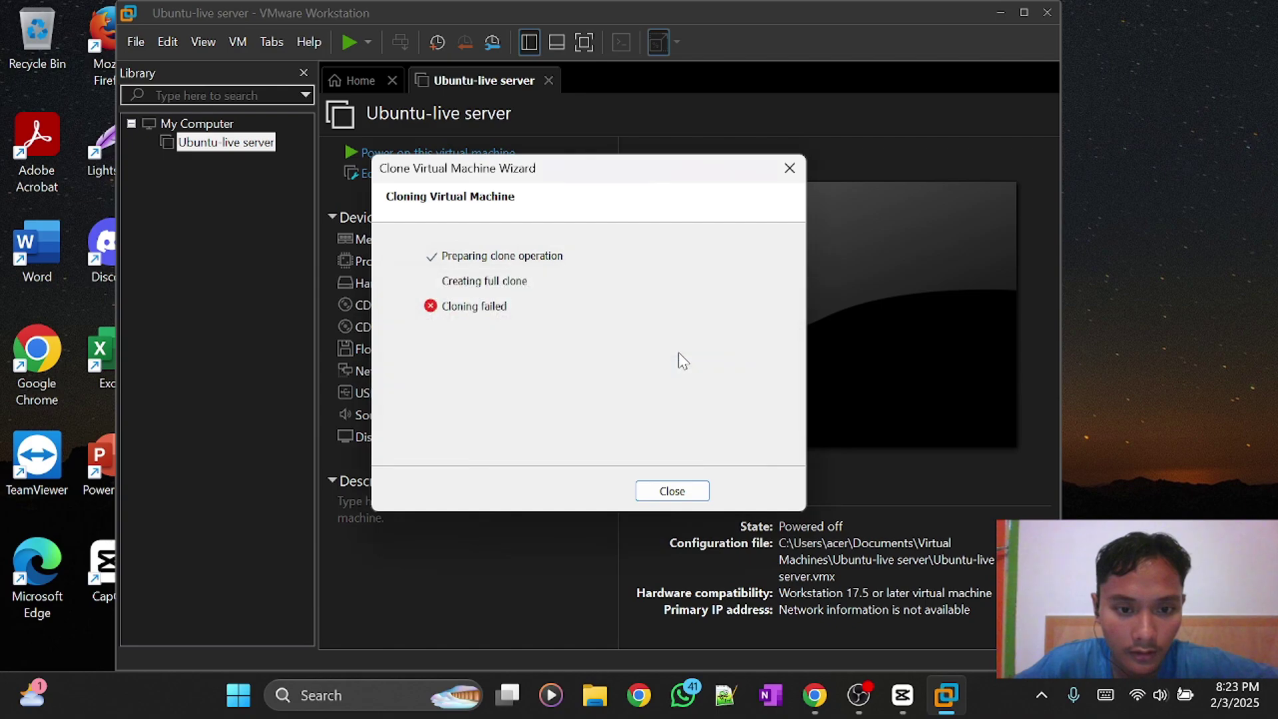
left_click(676, 494)
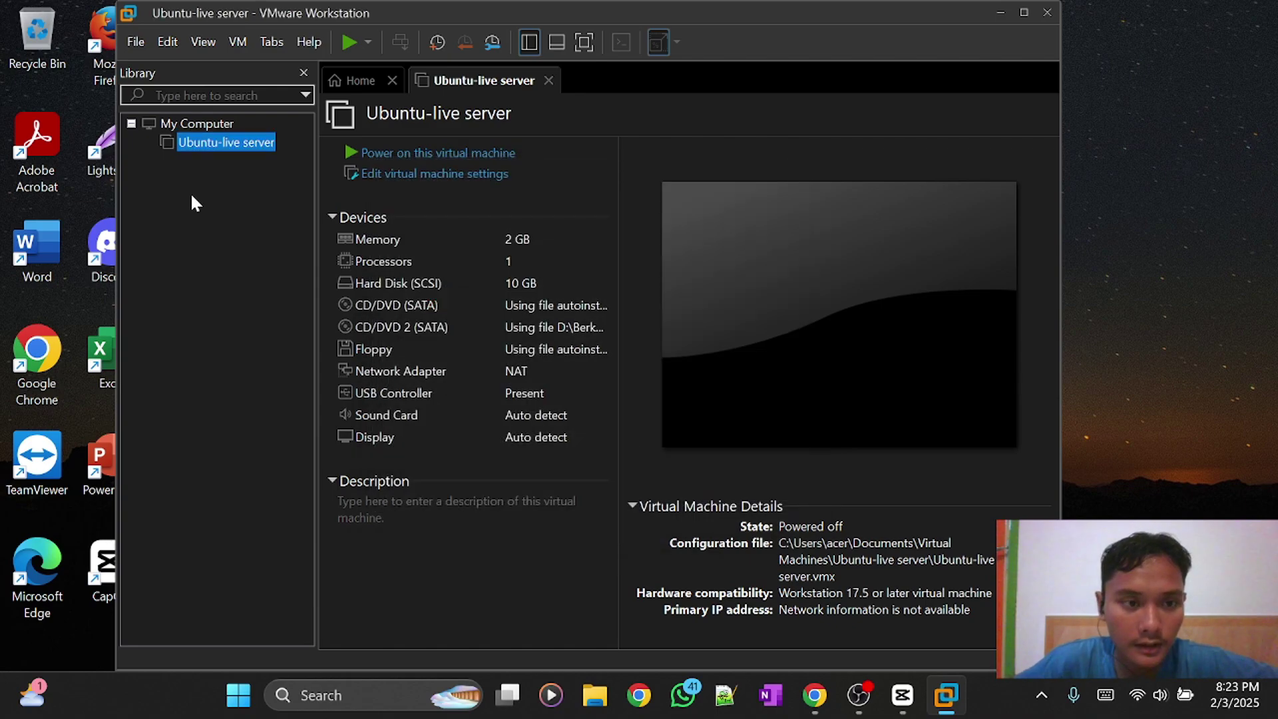
Make a full clone of Ubuntu-live server from its current state, keeping the default name 'Clone of Ubuntu-live server'.
right_click(228, 143)
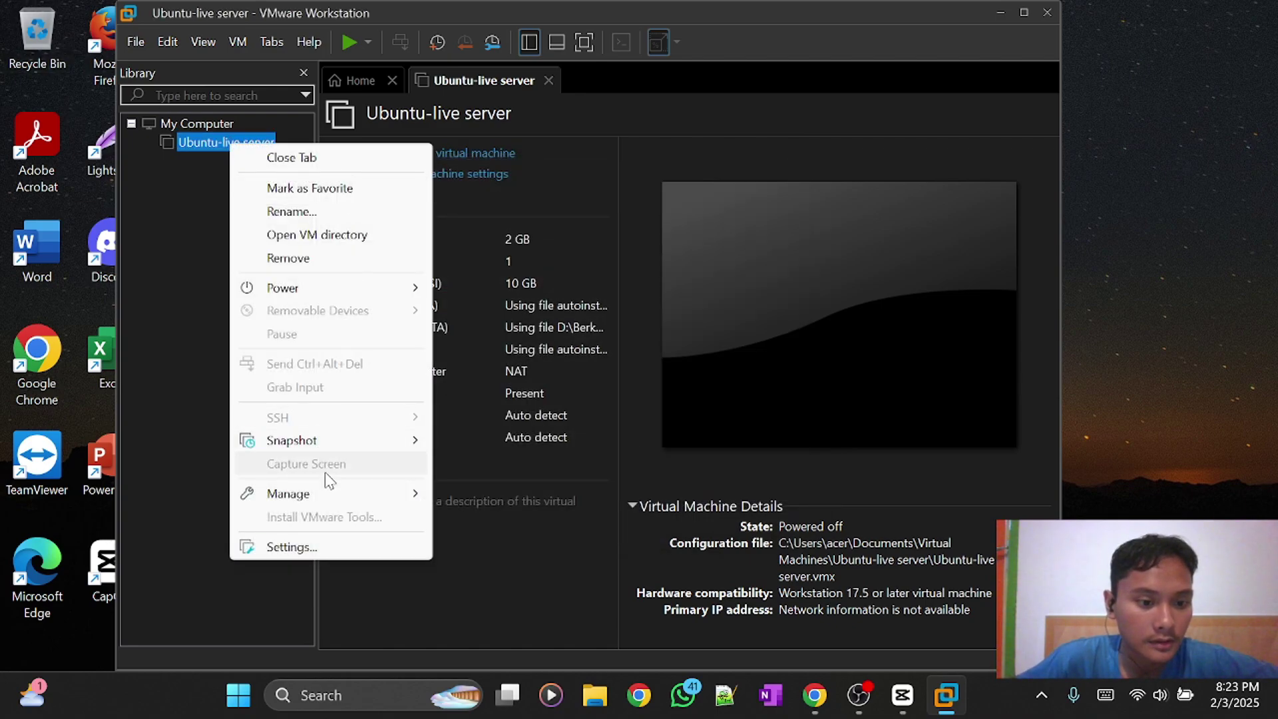
left_click(198, 171)
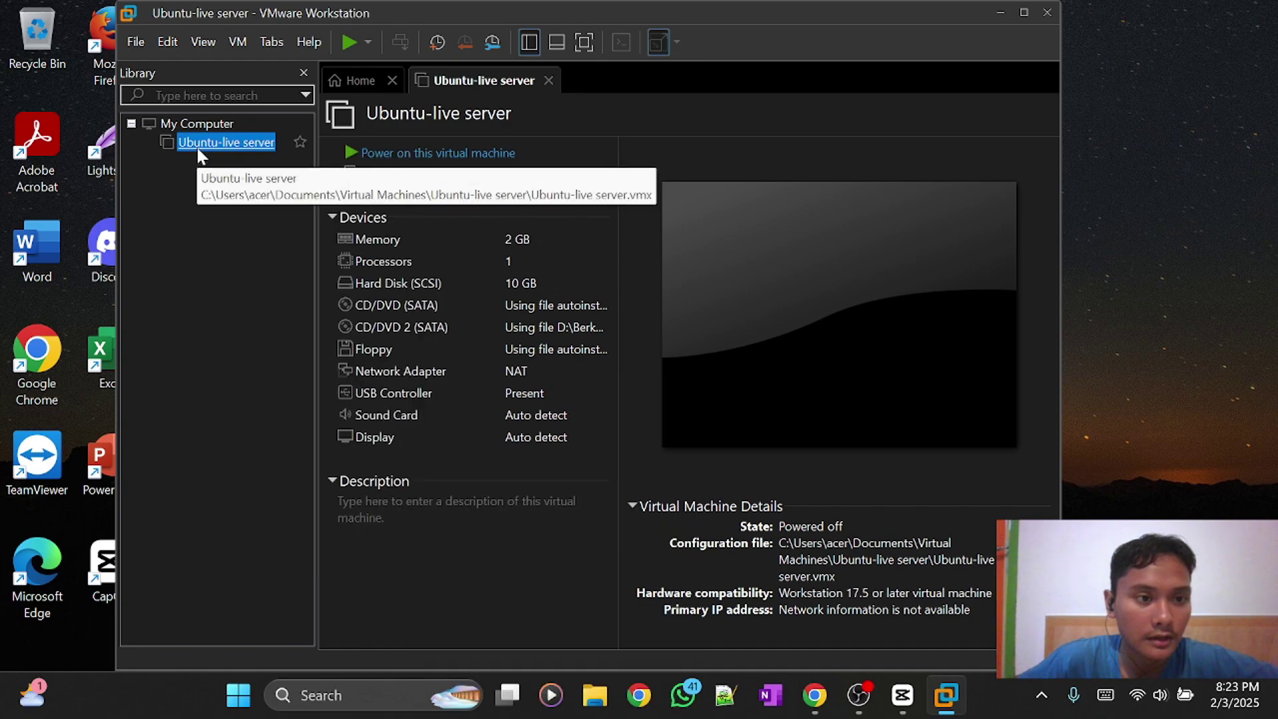
right_click(198, 143)
mouse_move(284, 500)
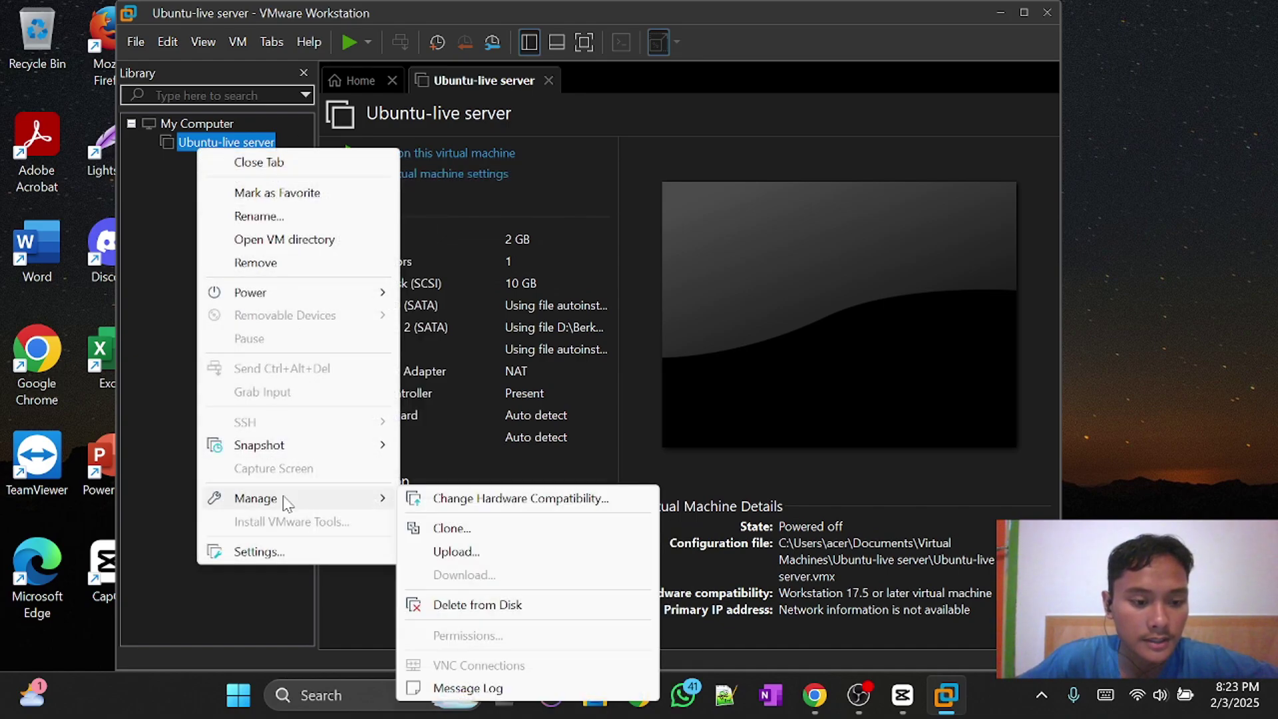
left_click(439, 528)
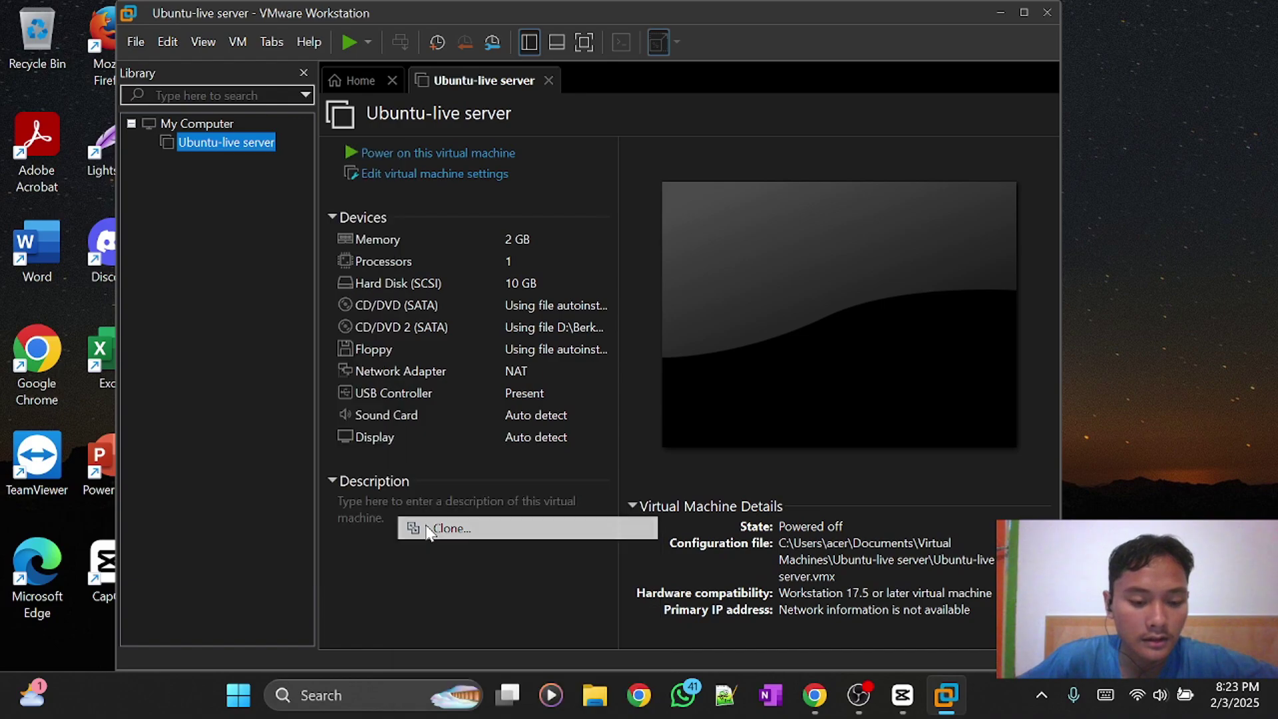
left_click(663, 491)
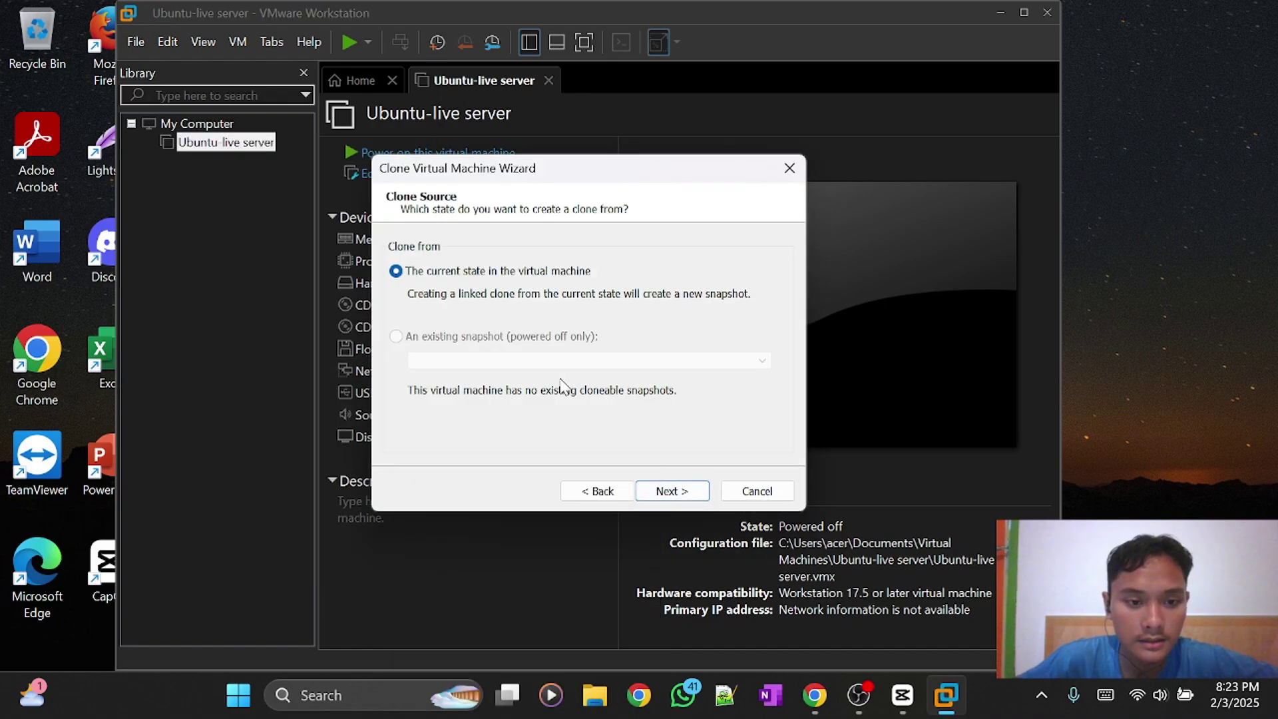
left_click(668, 497)
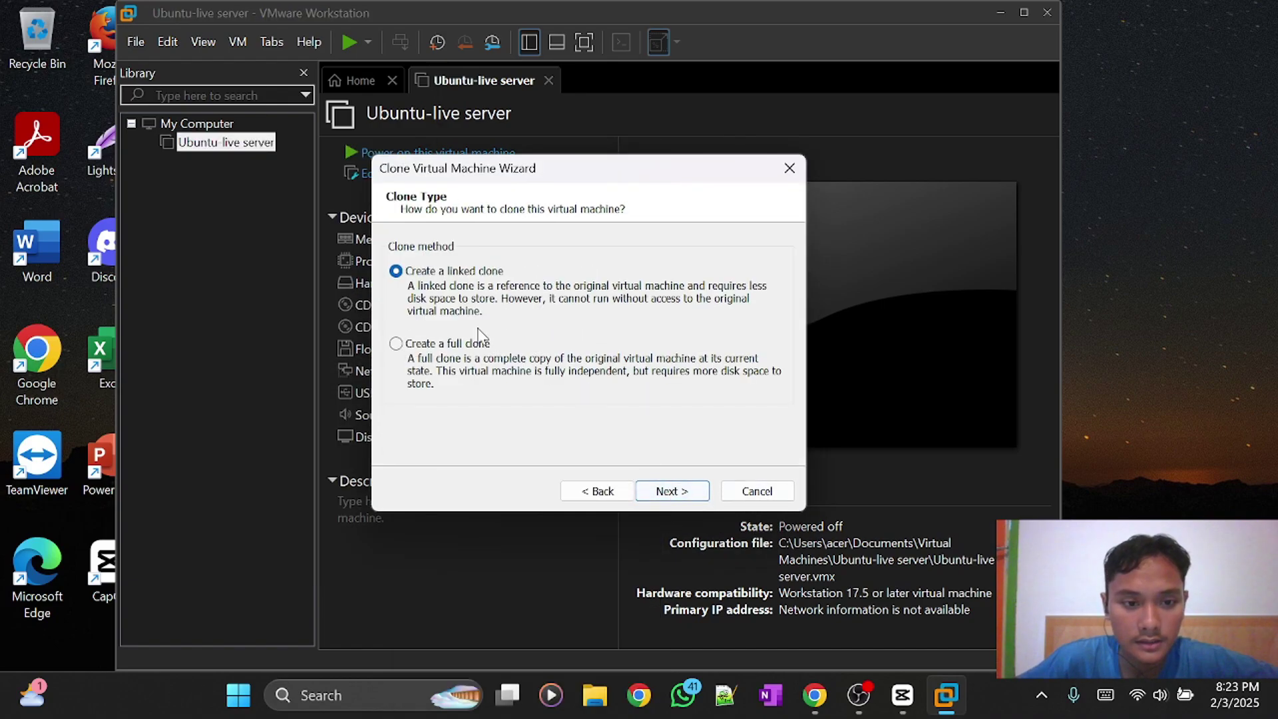
left_click(398, 344)
left_click(675, 489)
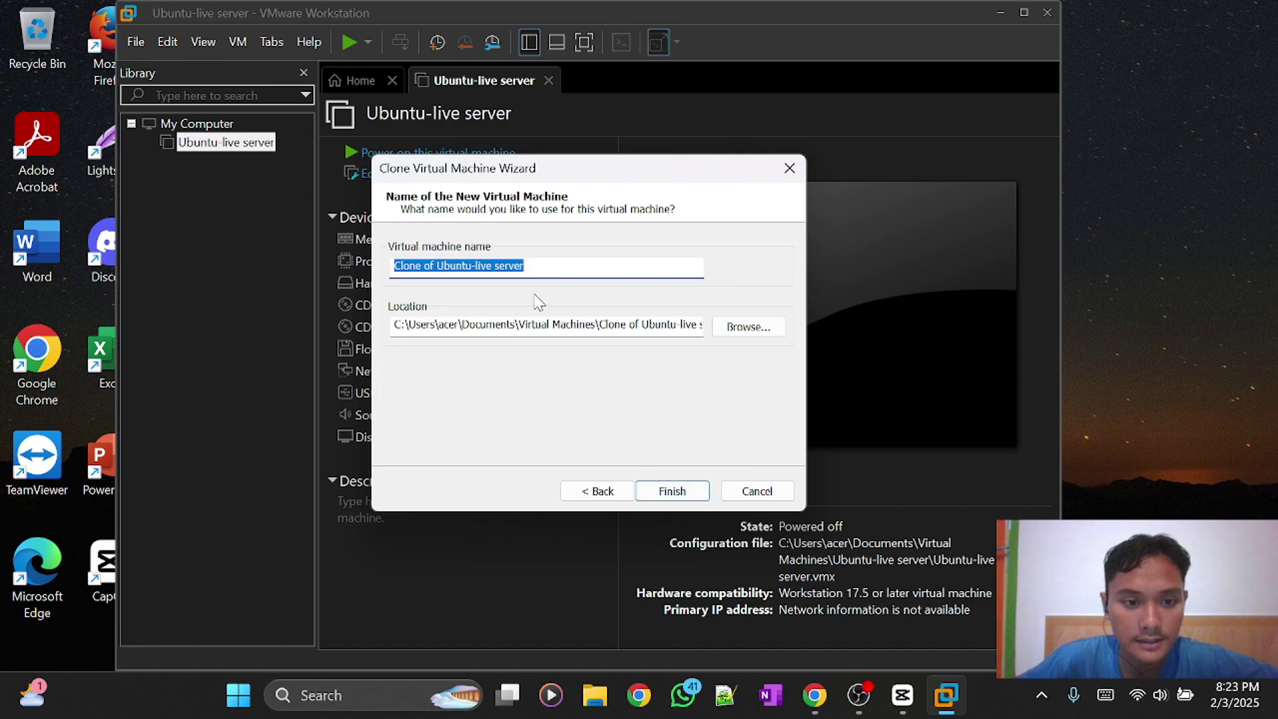
left_click(536, 267)
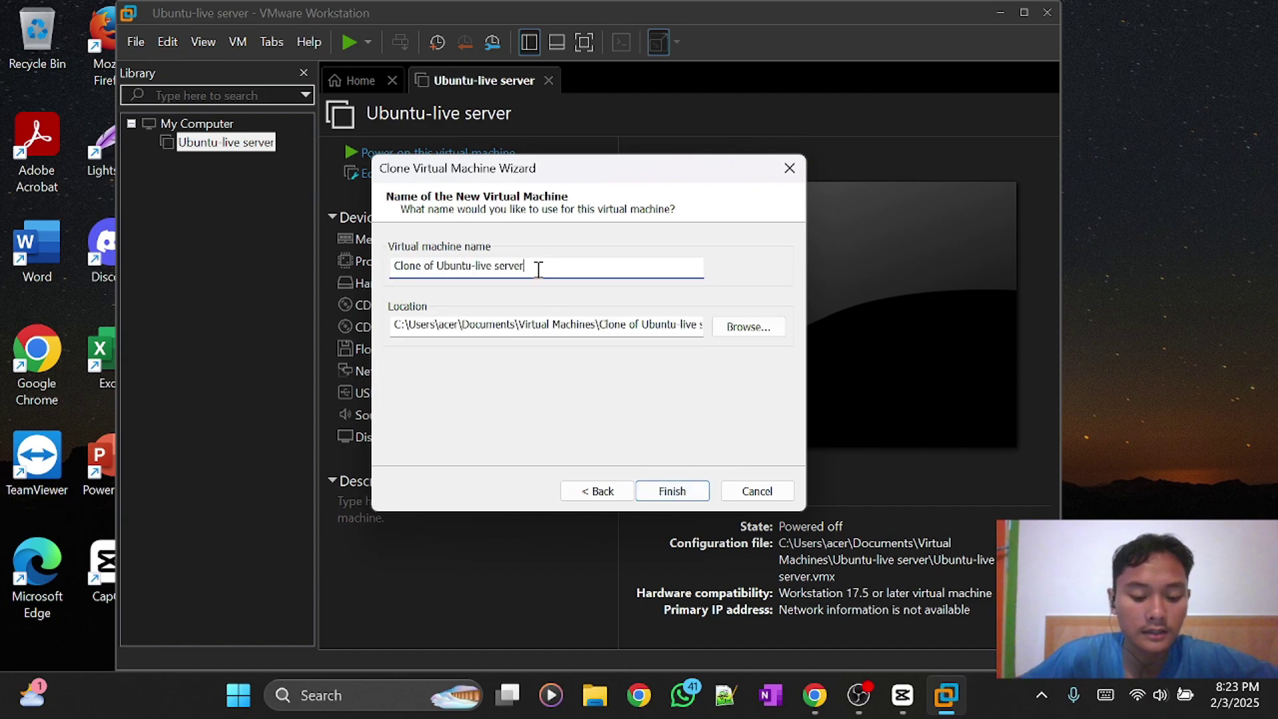
left_click(666, 491)
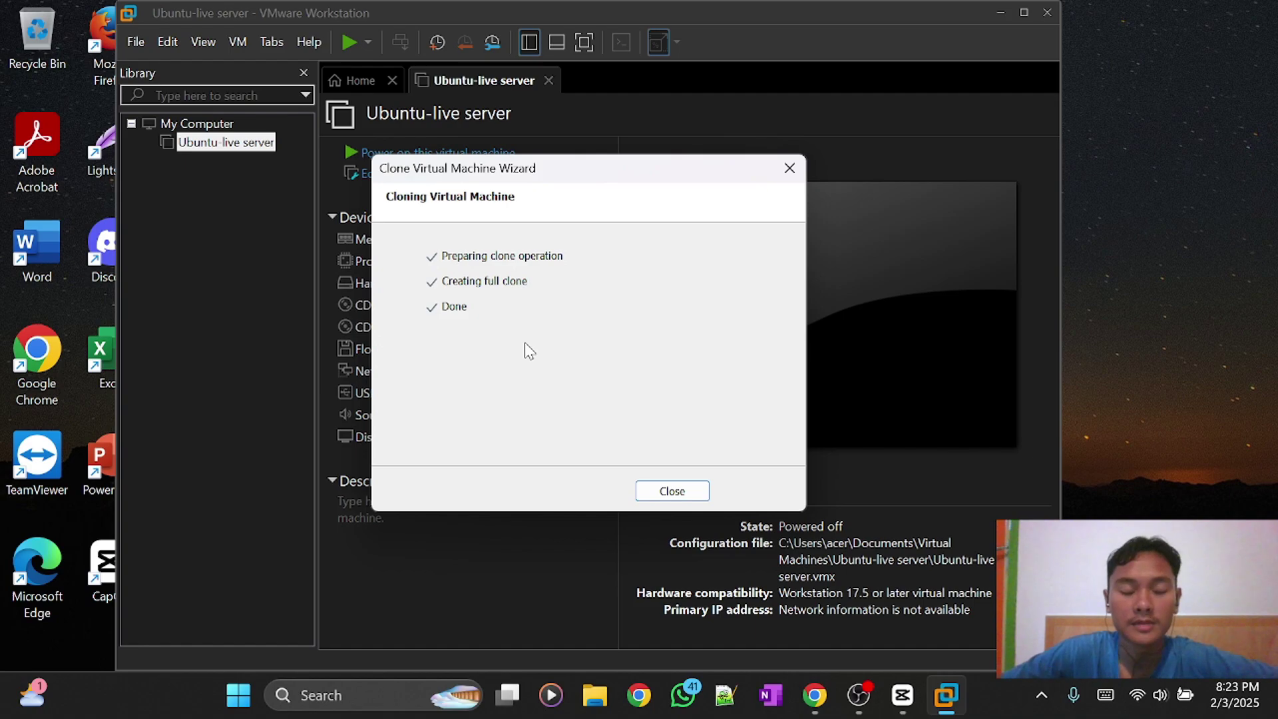
left_click(674, 491)
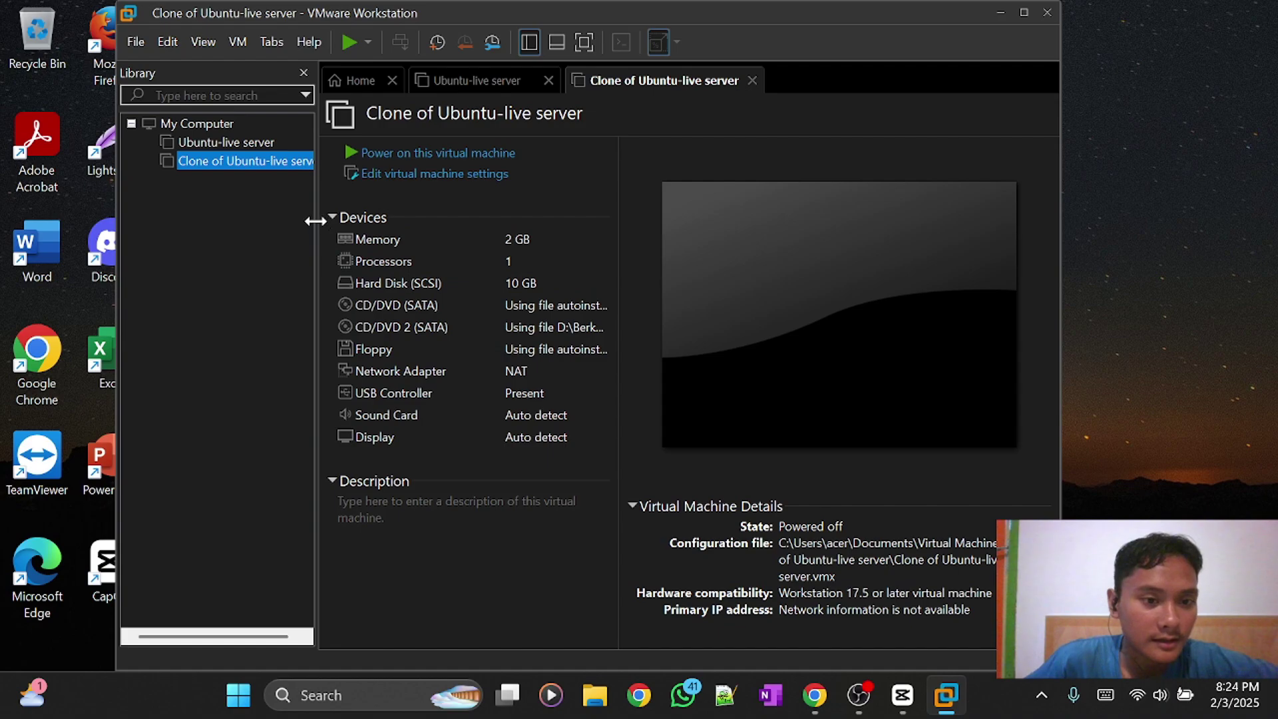
Widen the Library pane so the VM names show in full.
left_click_drag(321, 220, 358, 239)
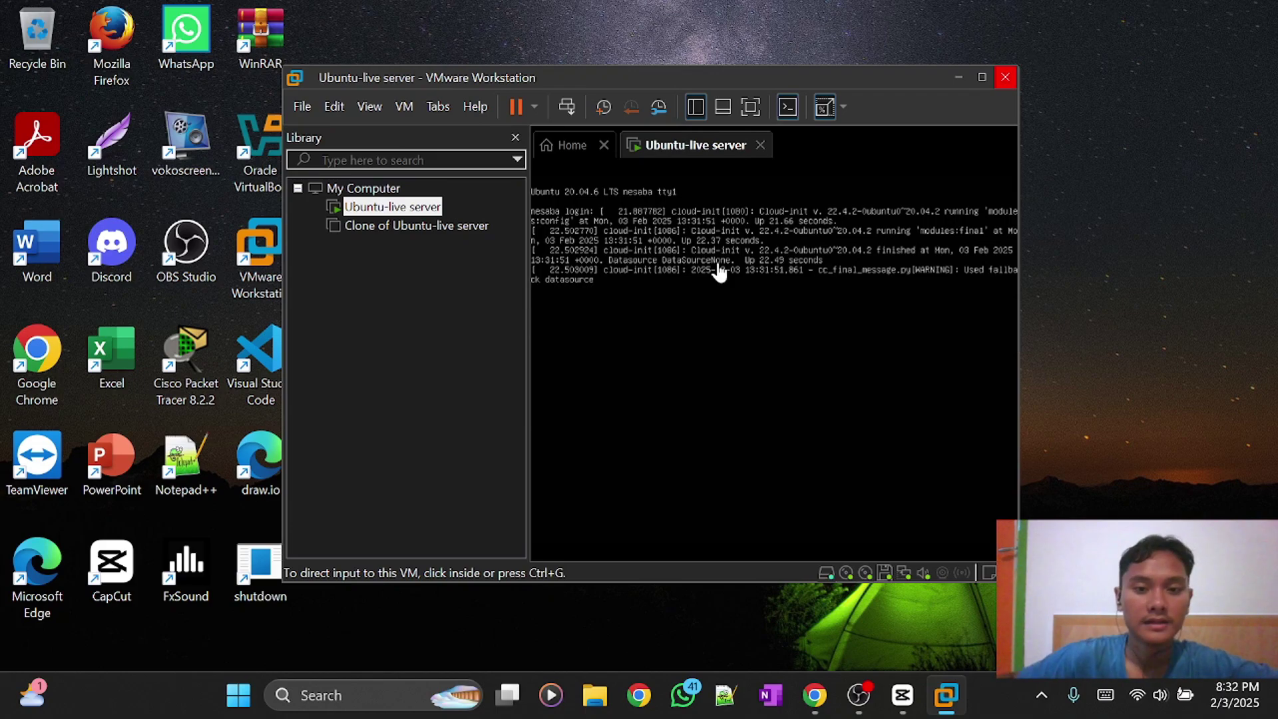
left_click(608, 293)
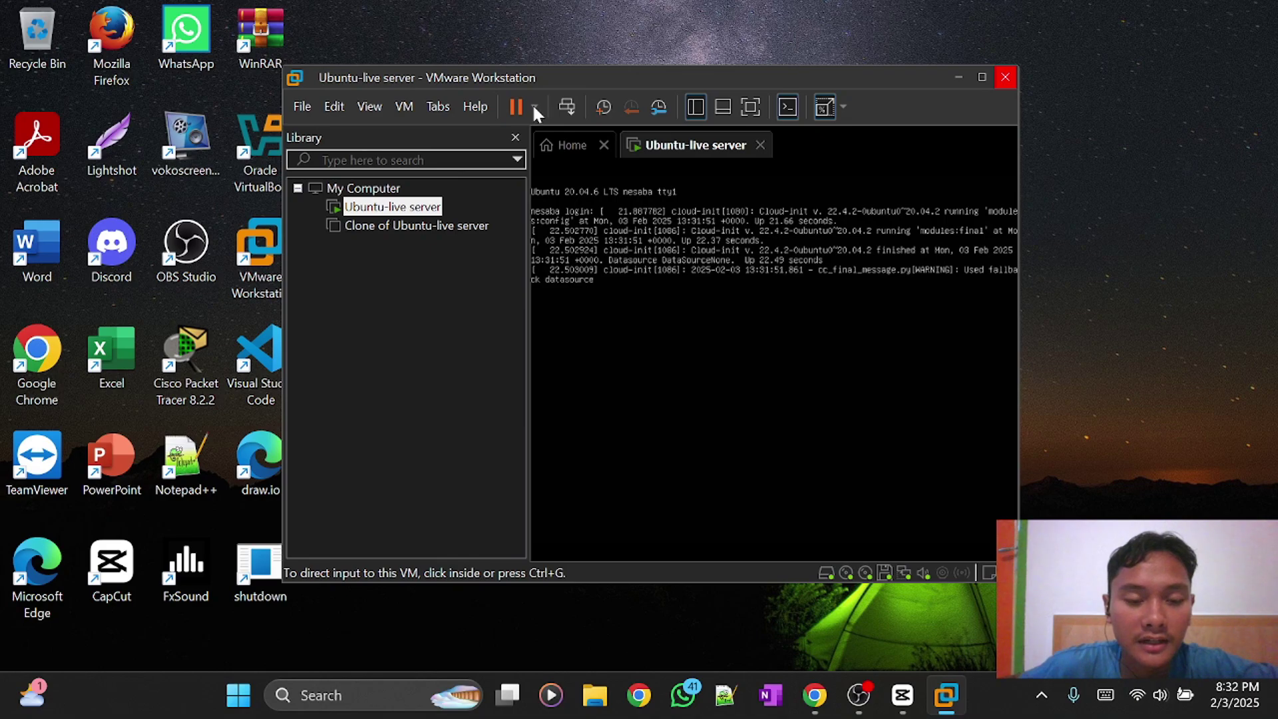
left_click(535, 109)
left_click(603, 259)
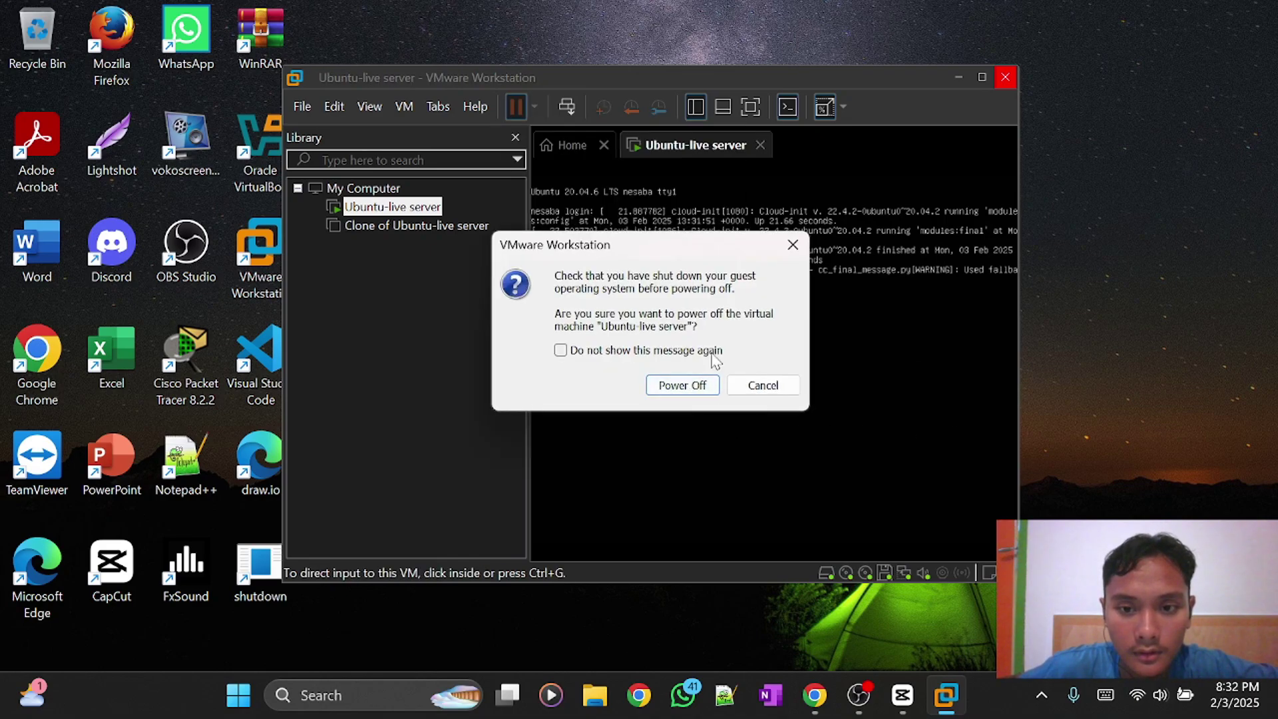
left_click(763, 385)
Log in at the VM console with the username and password, then run clear.
left_click(730, 337)
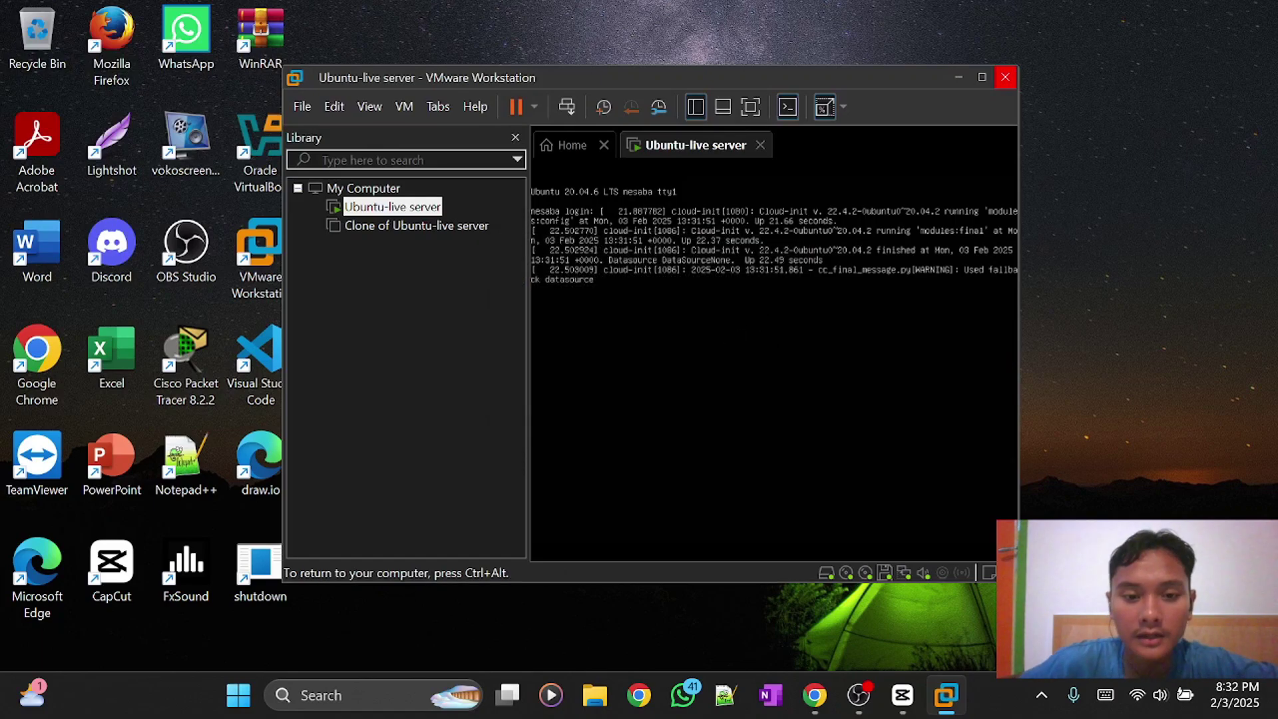
key("Return")
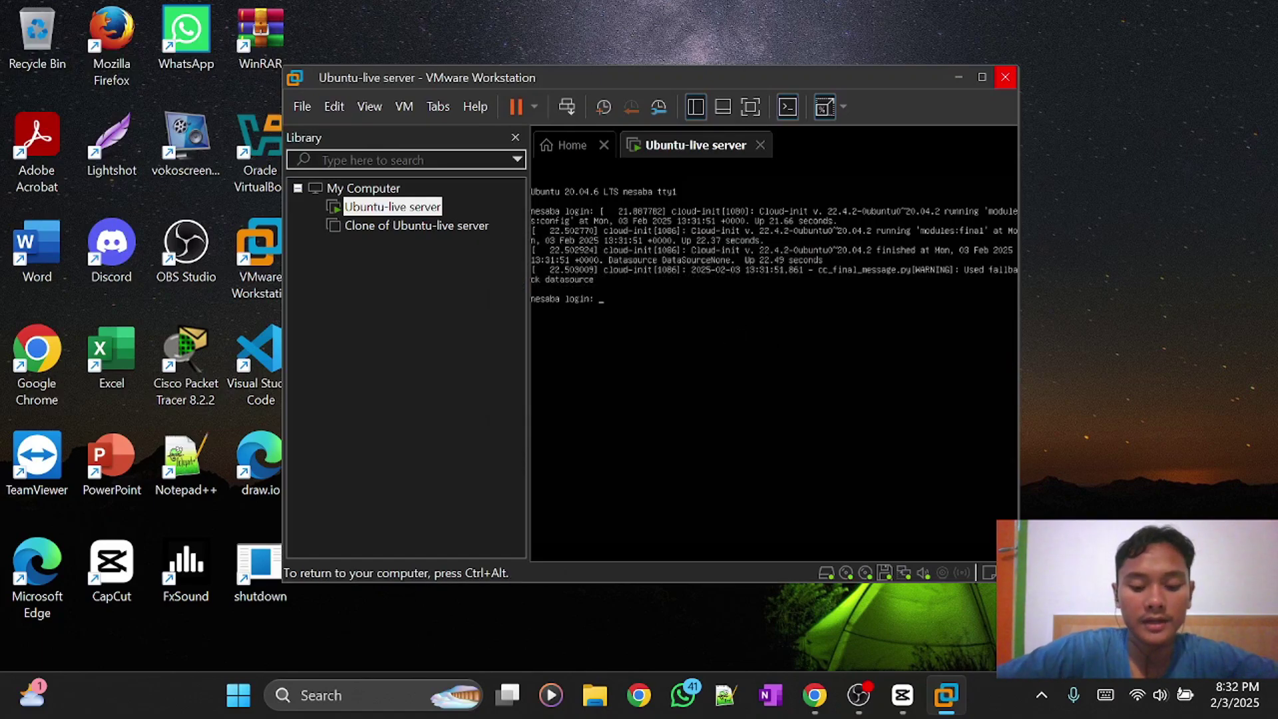
type("apis")
key("Return")
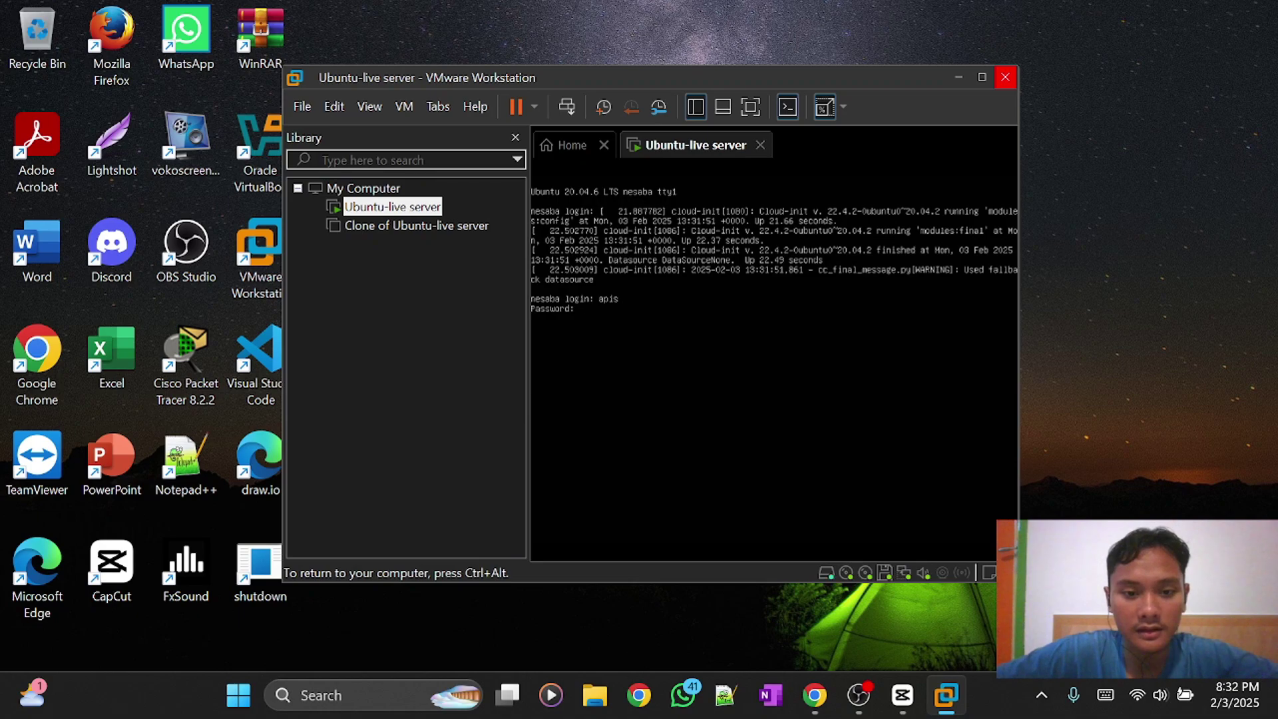
key("Return")
type("cl")
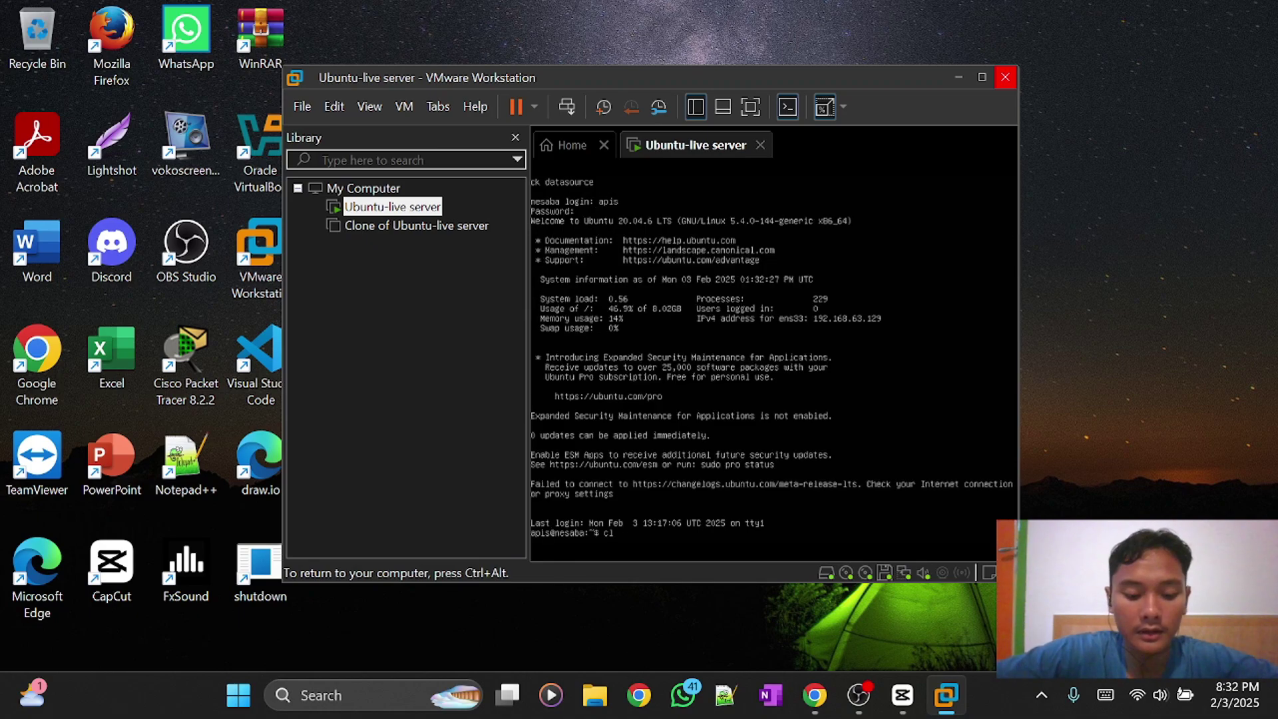
type("ear")
key("Return")
Maximize the VMware window and run ls, which shows an empty home folder.
key("ctrl+alt")
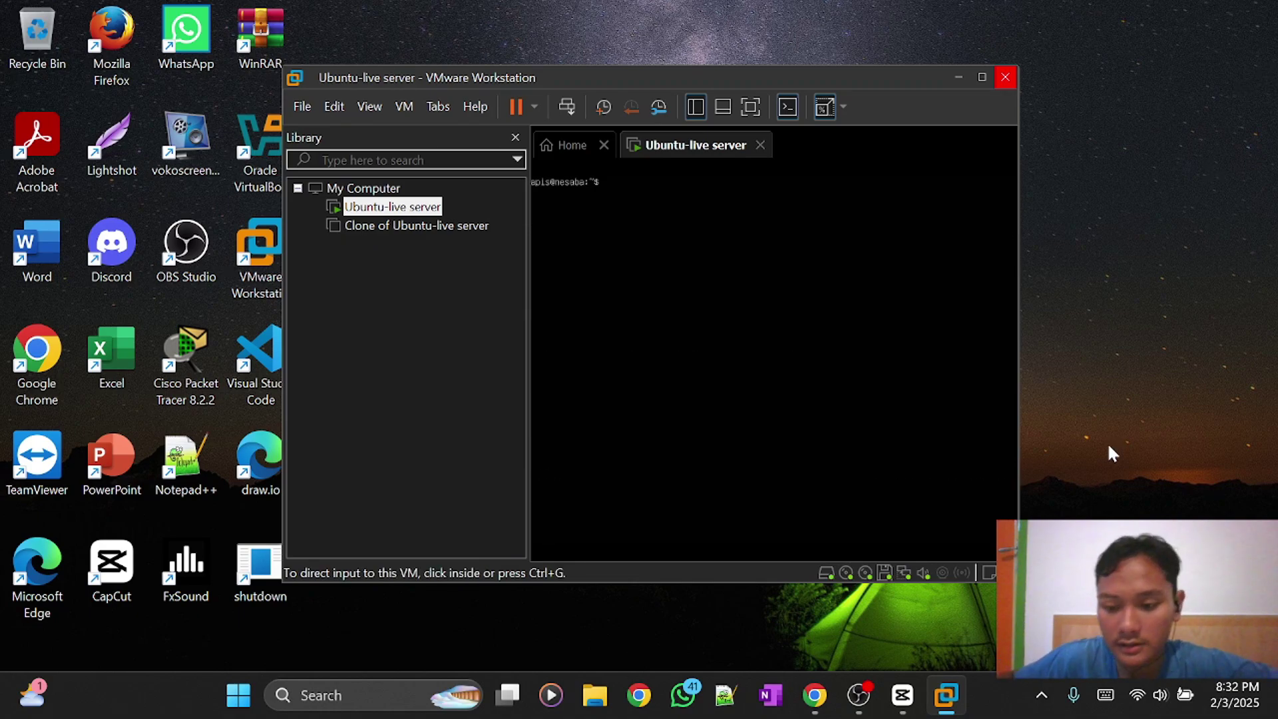
key("super+Up")
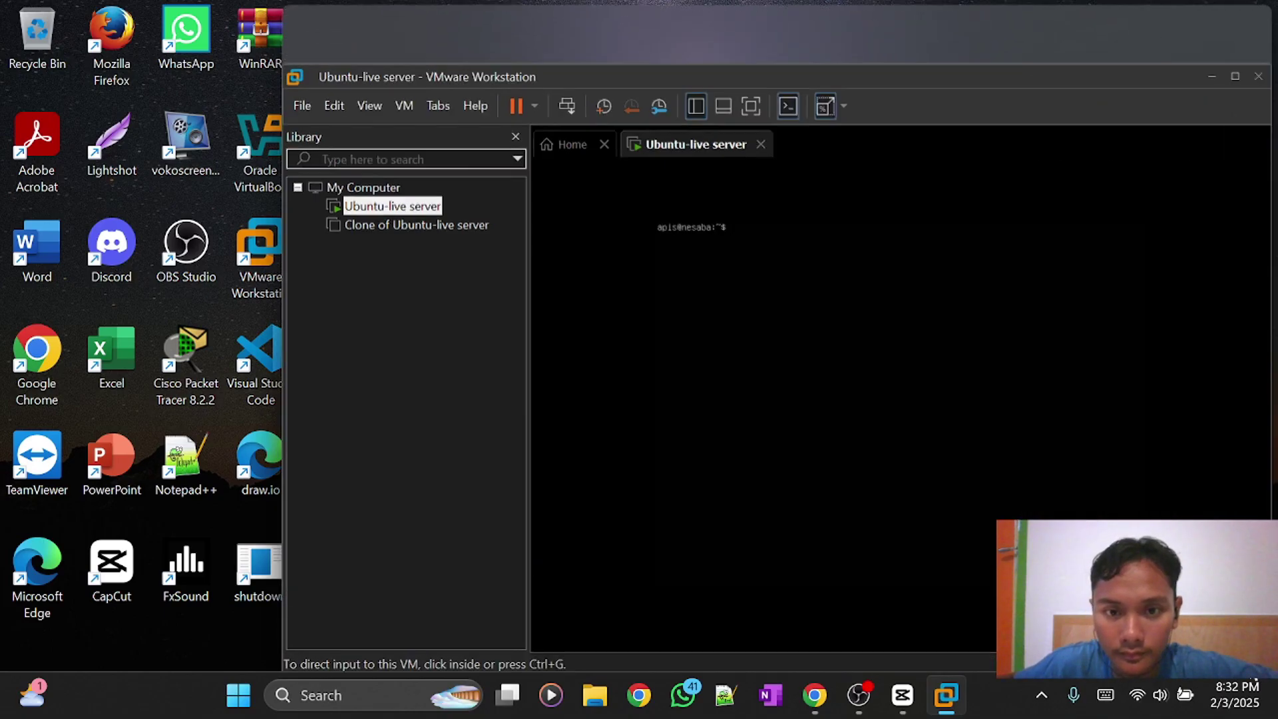
key("ctrl+g")
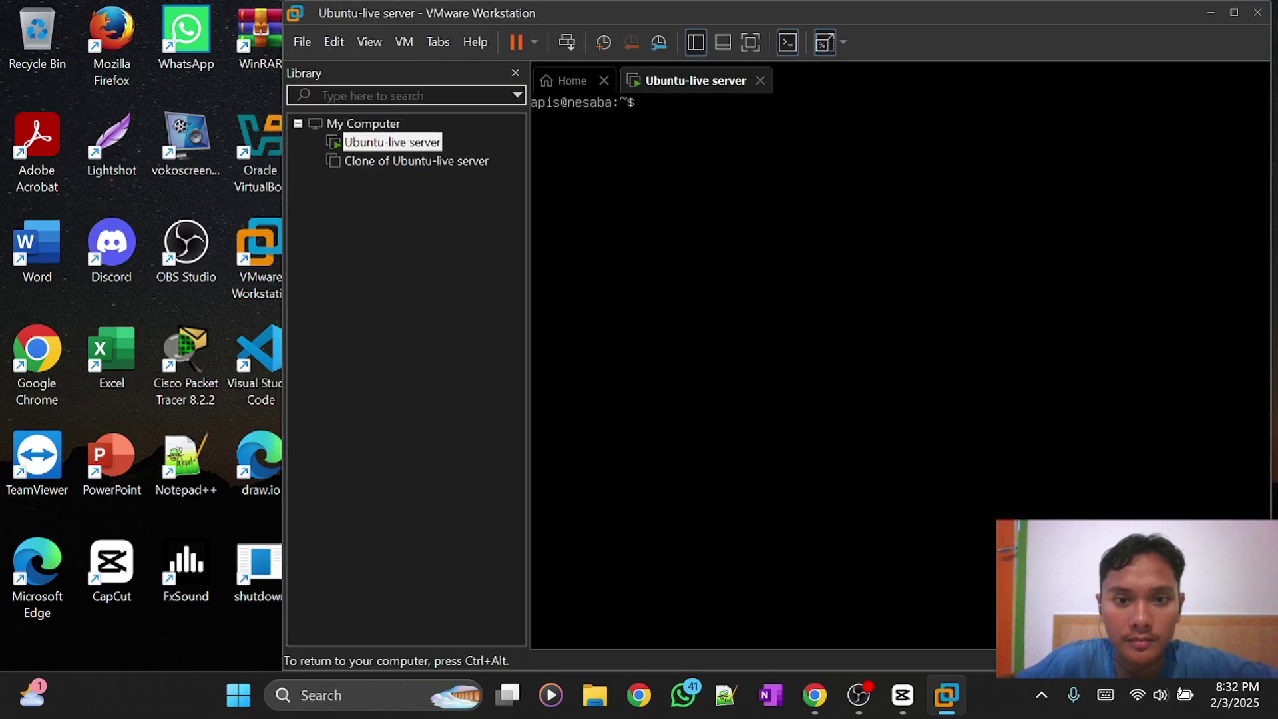
type("ls")
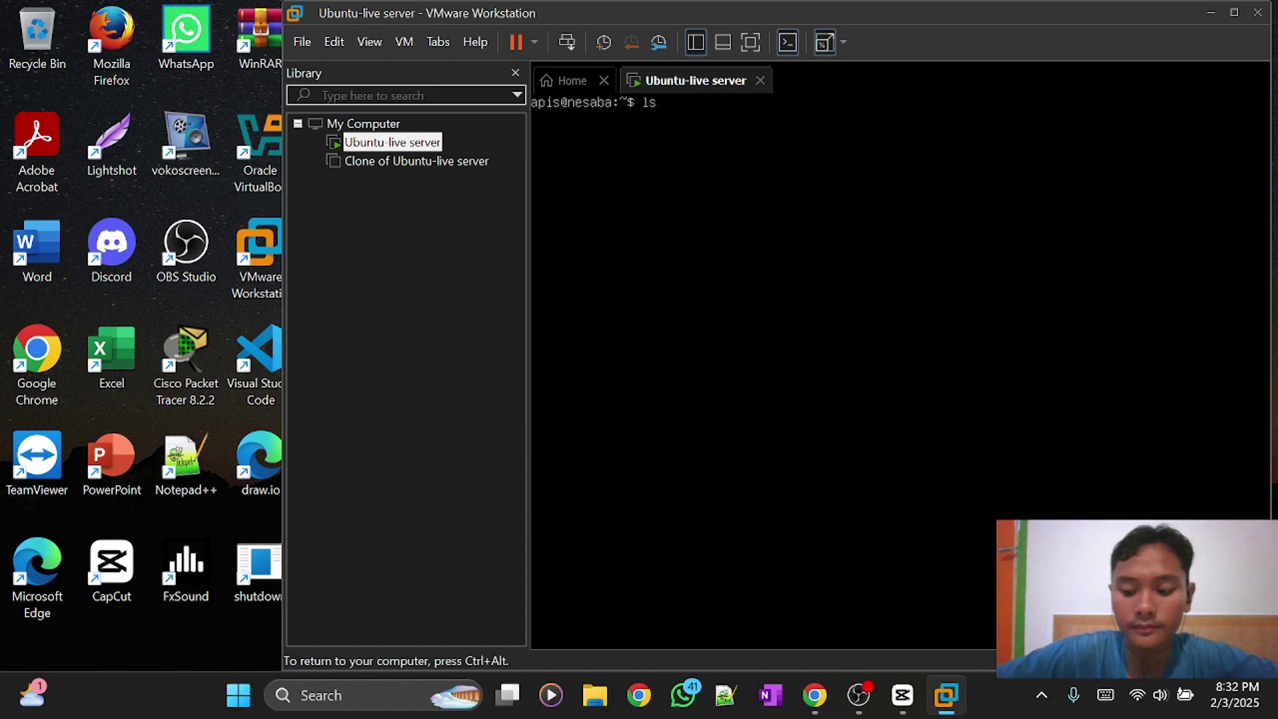
key("Return")
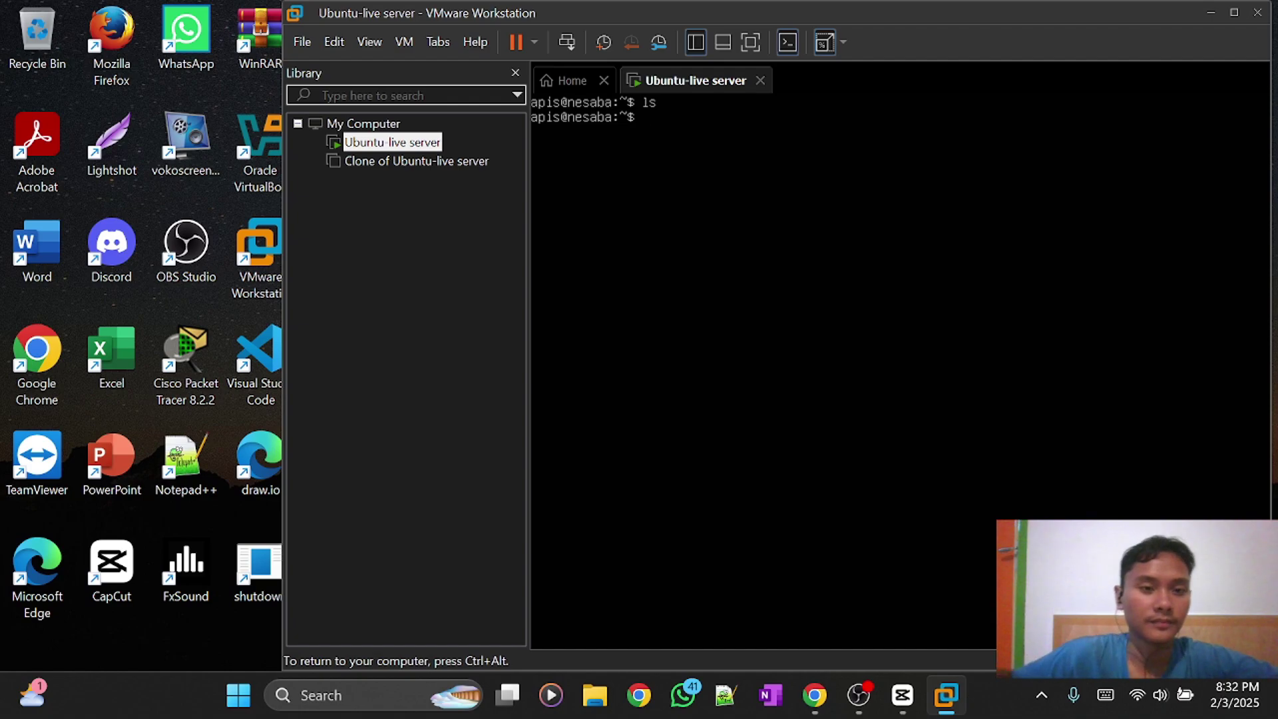
Power off the running Ubuntu-live server VM and confirm the prompt.
left_click(535, 42)
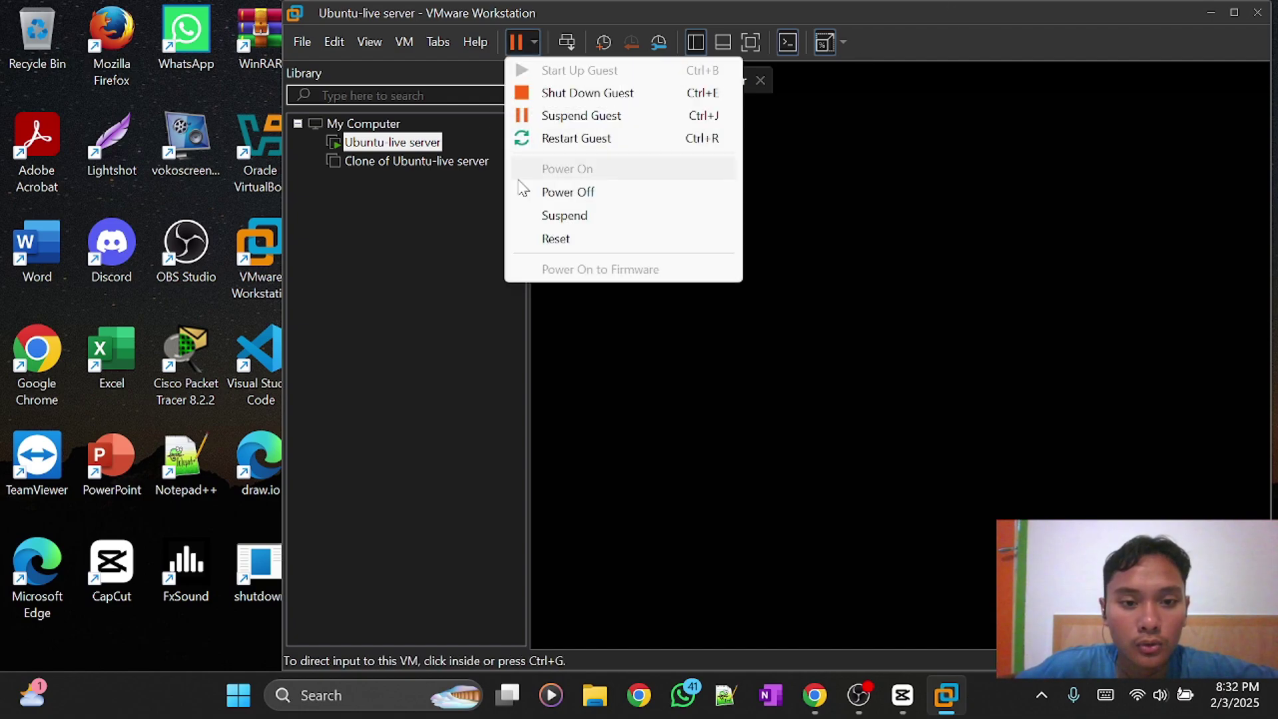
left_click(580, 193)
left_click(807, 395)
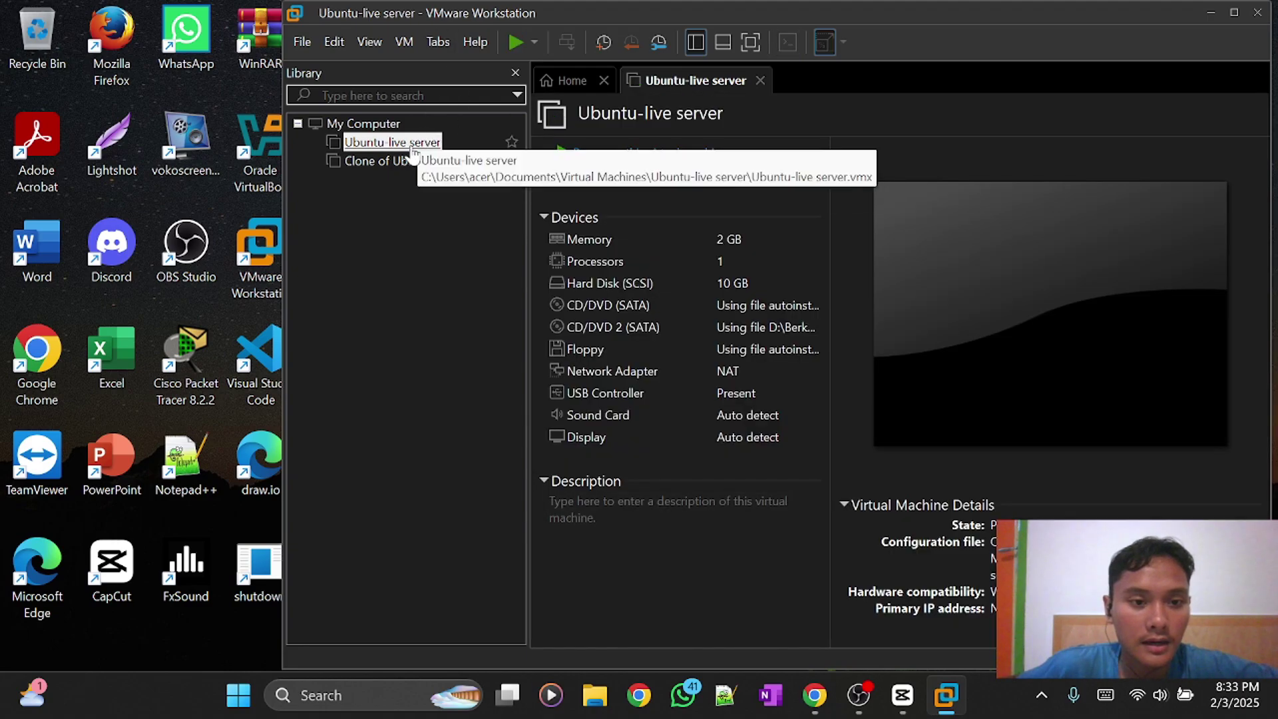
right_click(413, 152)
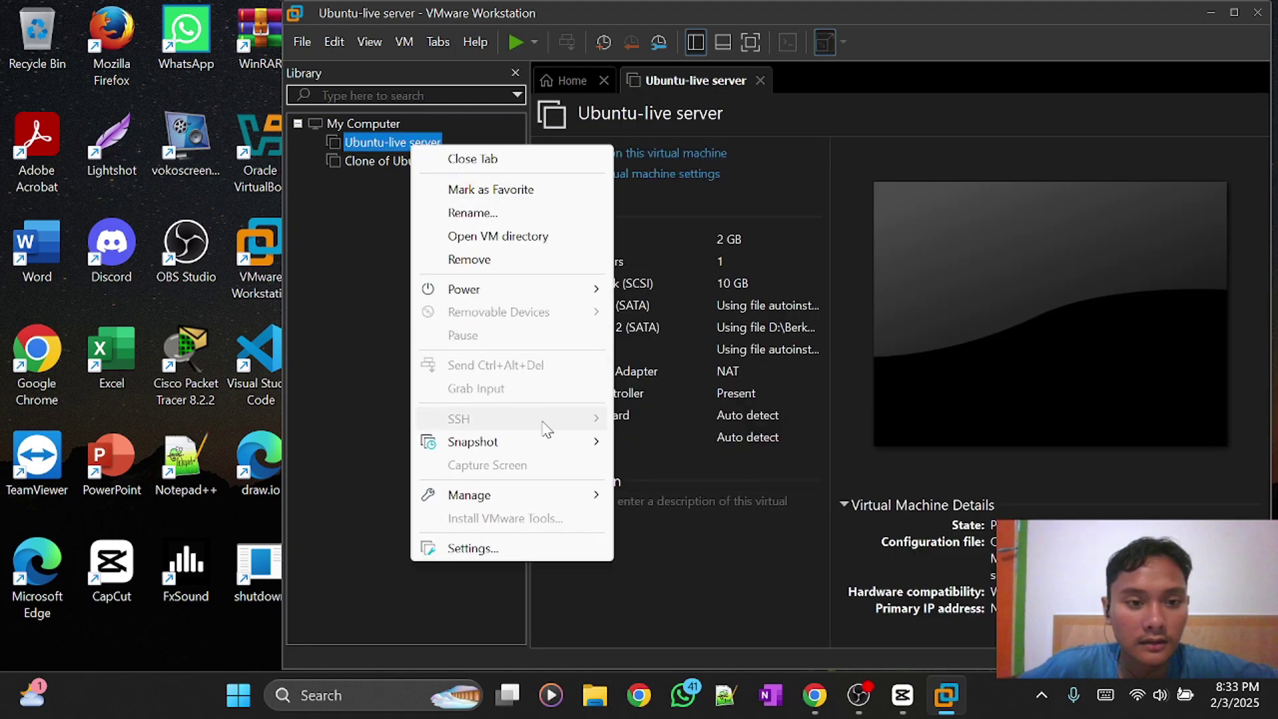
left_click(345, 233)
Take a snapshot named 'default' with the description 'kosong'.
left_click(396, 39)
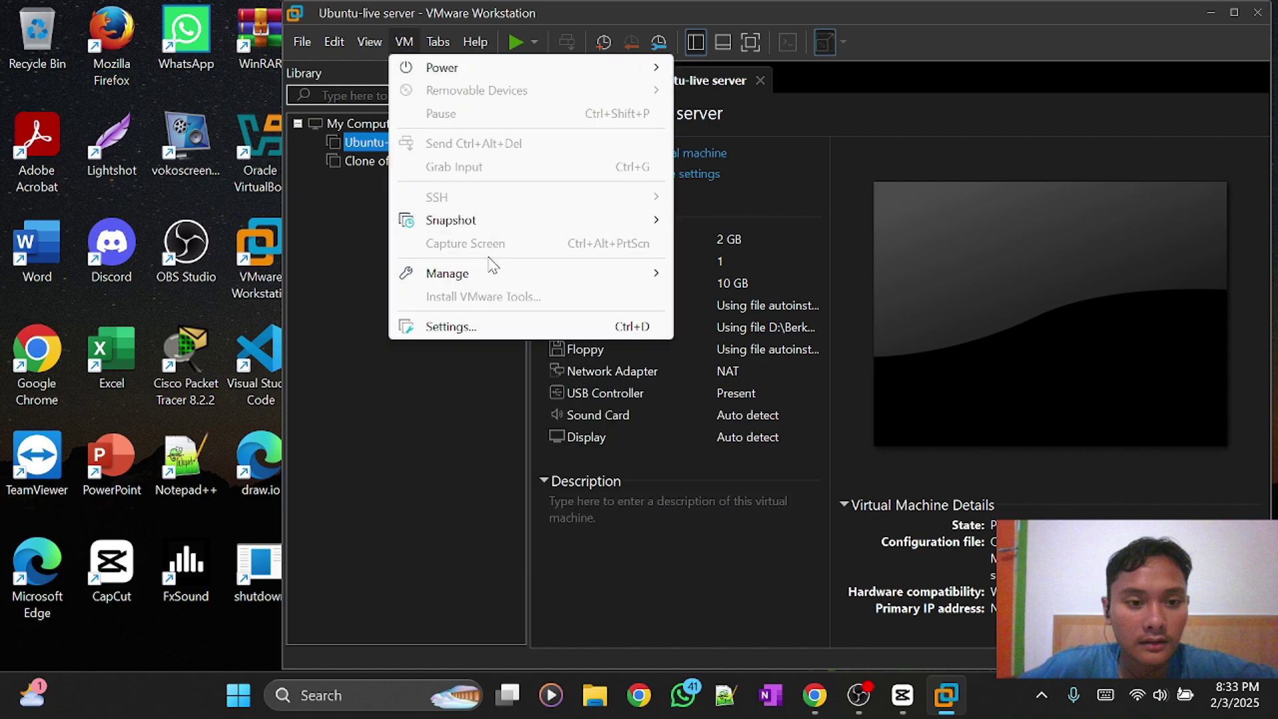
mouse_move(497, 223)
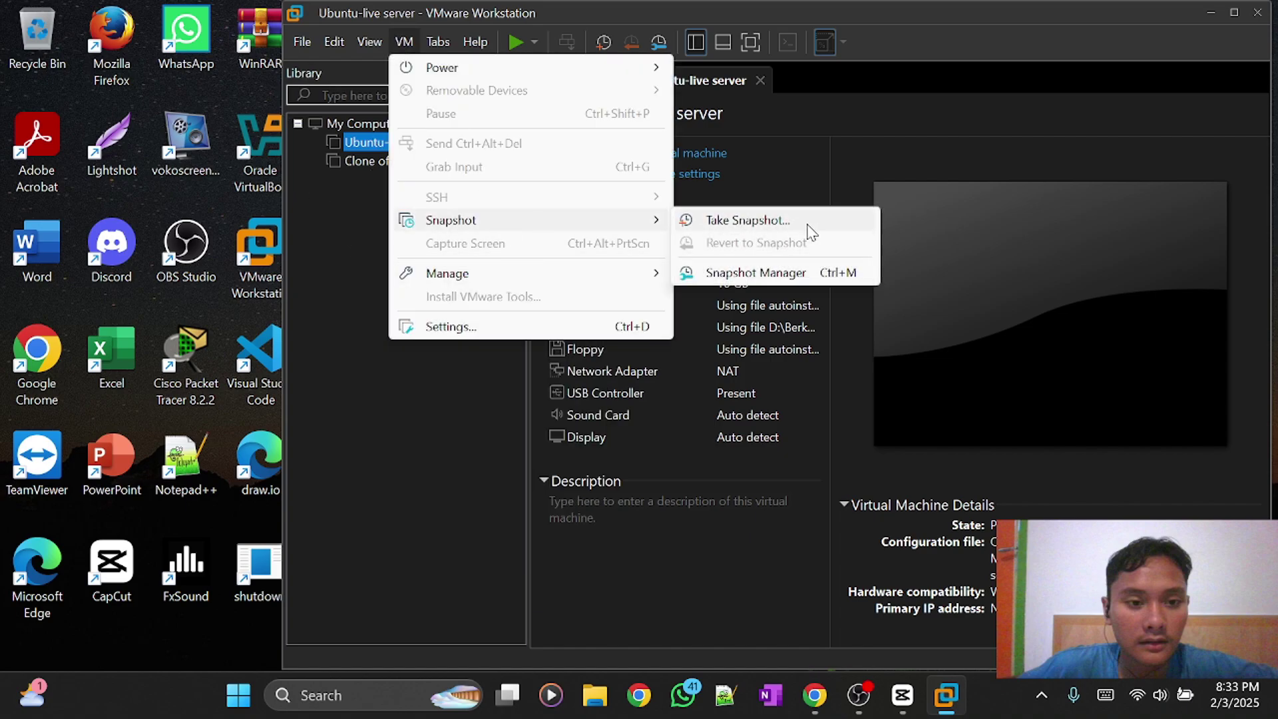
left_click(769, 221)
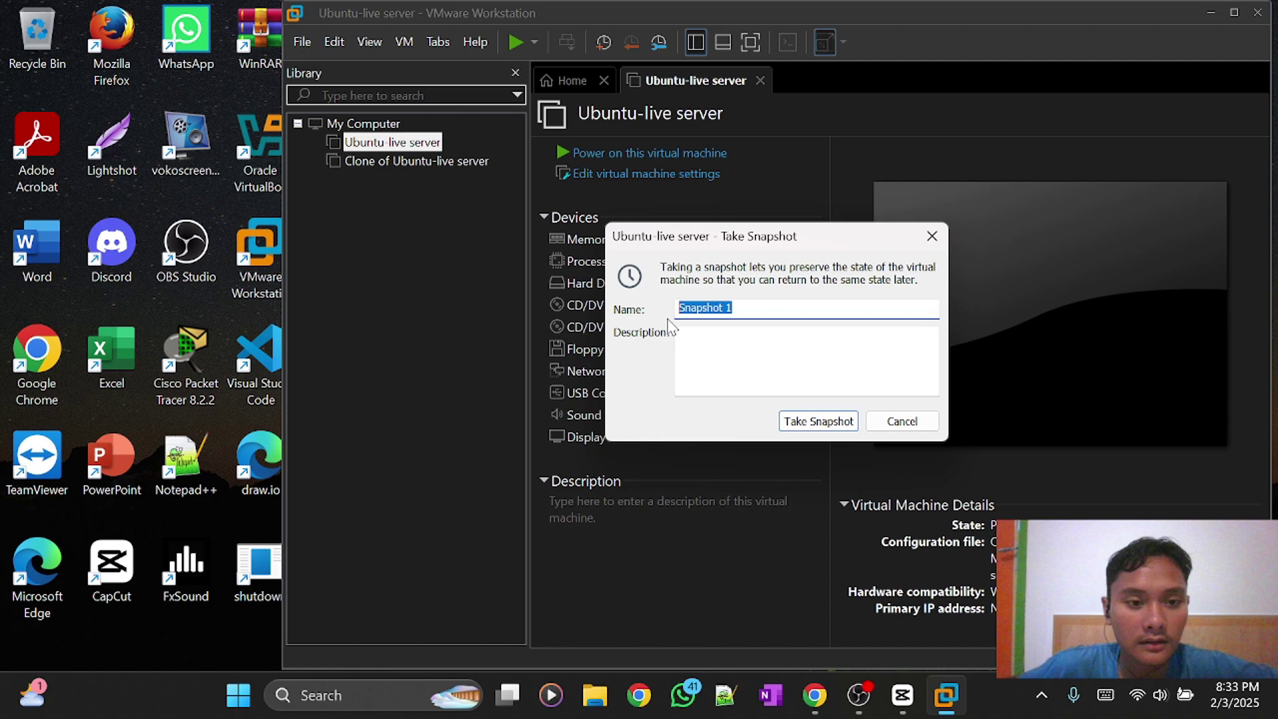
type("a")
key("BackSpace")
type("bawaan")
key("BackSpace")
key("BackSpace")
key("BackSpace")
key("BackSpace")
key("BackSpace")
key("BackSpace")
type("awal m")
key("BackSpace")
key("BackSpace")
key("BackSpace")
key("BackSpace")
key("BackSpace")
key("BackSpace")
type("default")
left_click(739, 352)
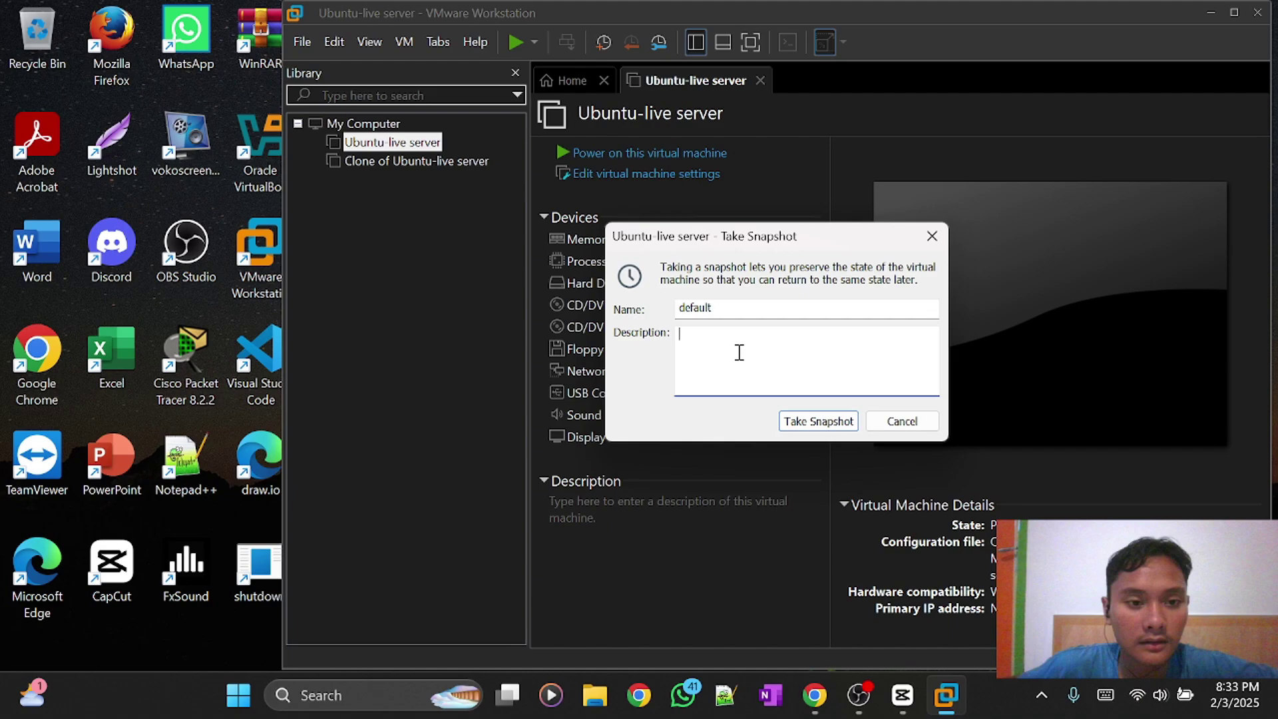
type("awal")
key("BackSpace")
key("BackSpace")
key("BackSpace")
key("BackSpace")
type("kosong")
left_click(808, 425)
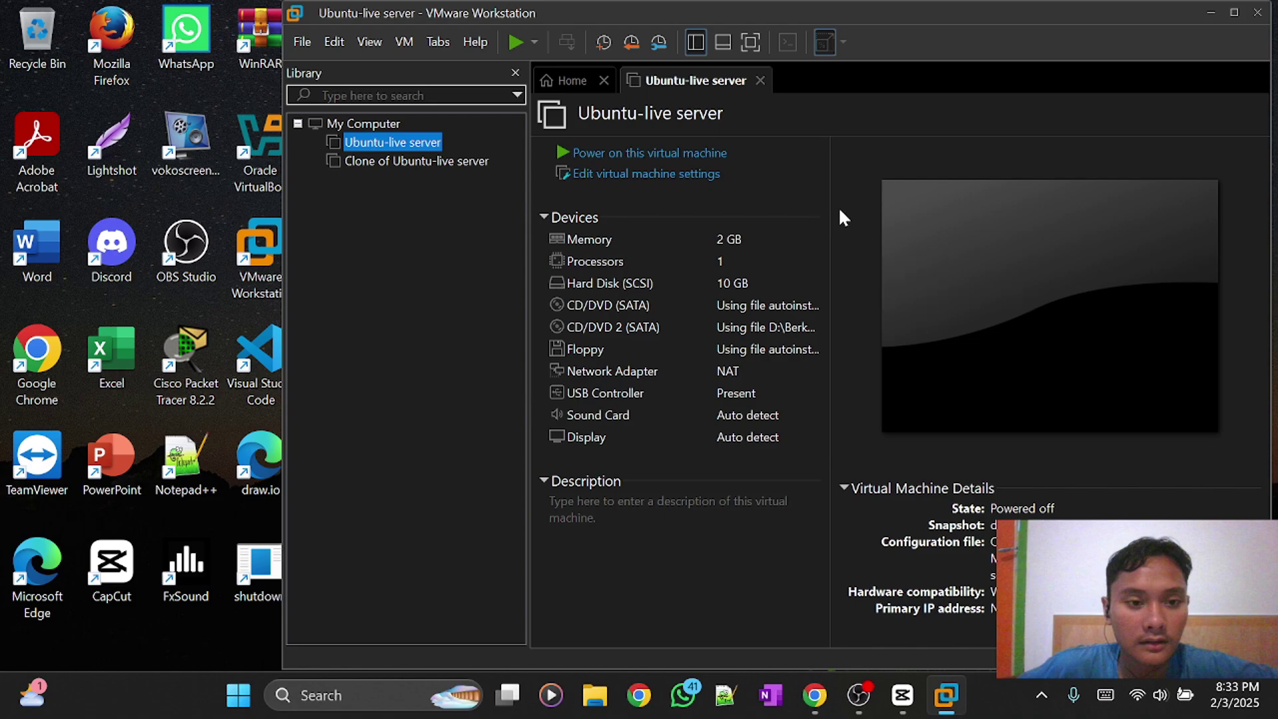
right_click(413, 150)
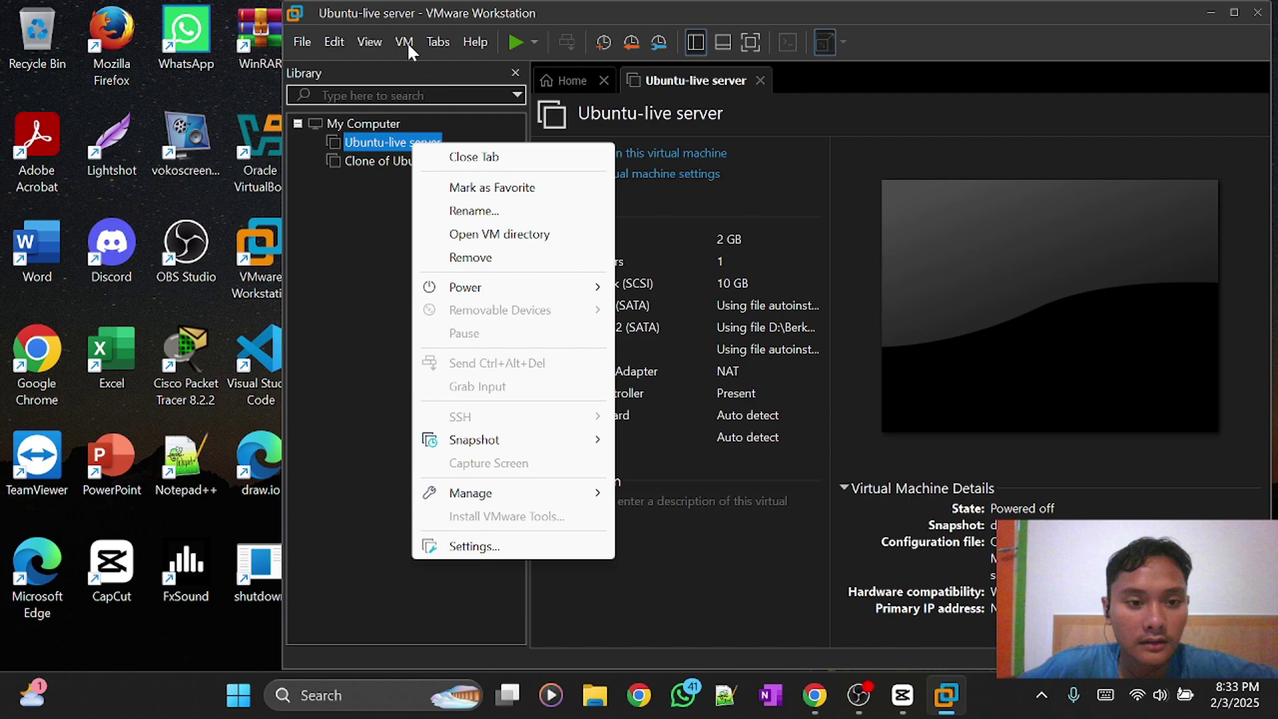
mouse_move(517, 445)
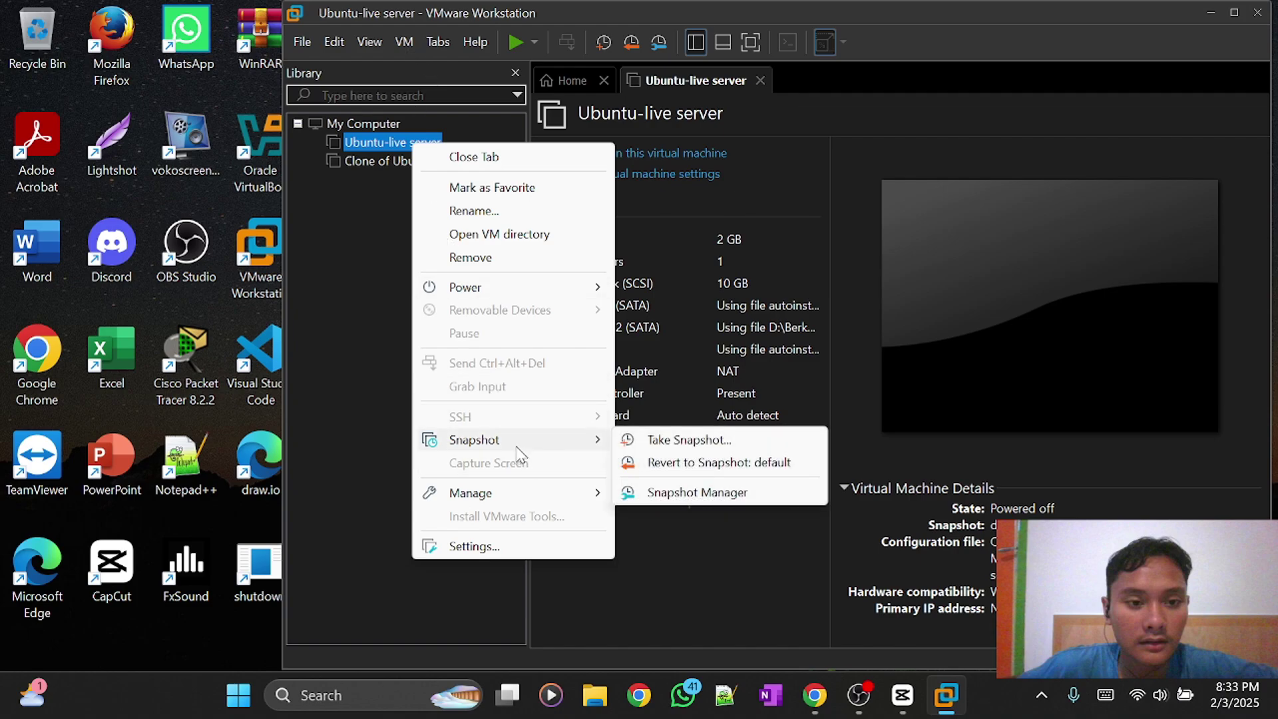
left_click(689, 494)
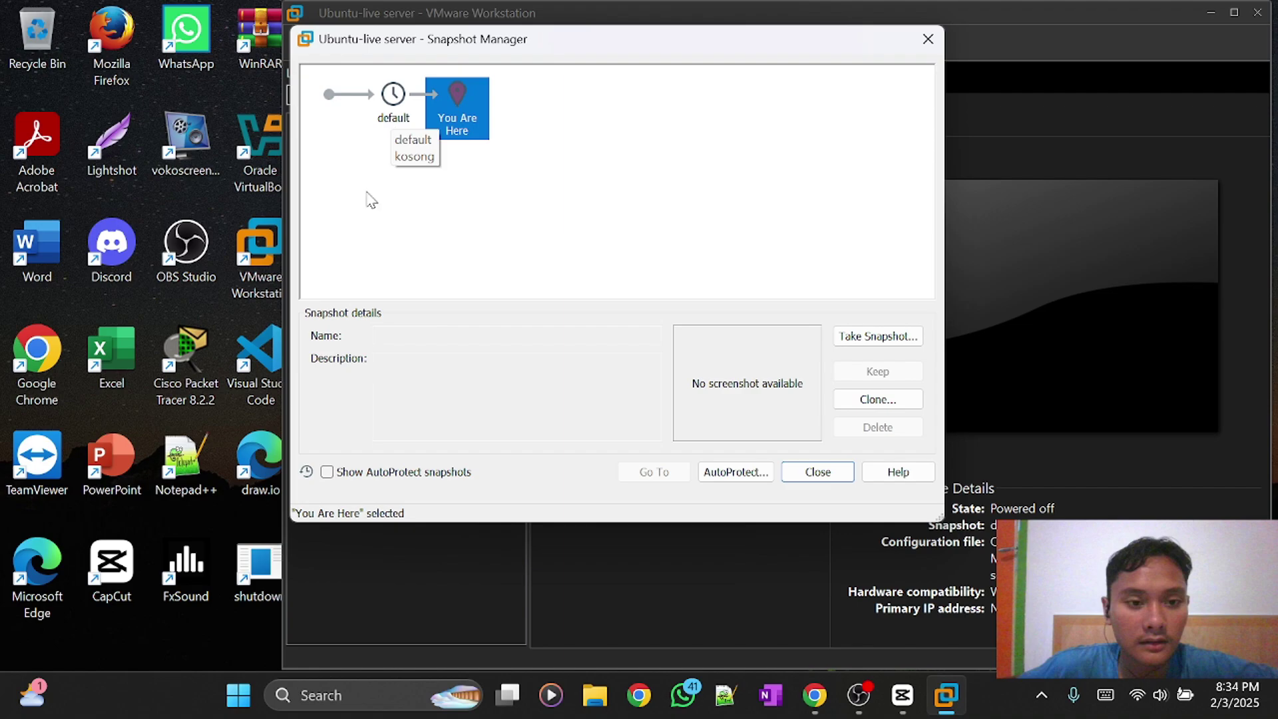
left_click(394, 91)
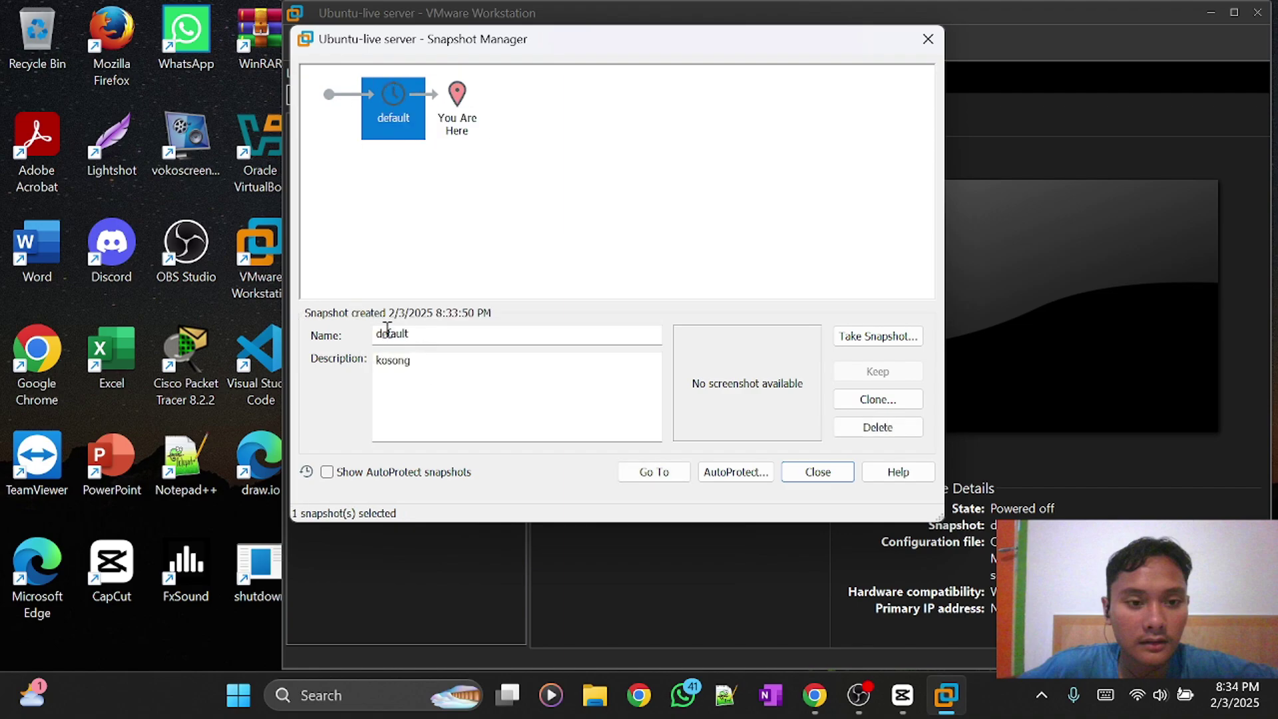
left_click(833, 474)
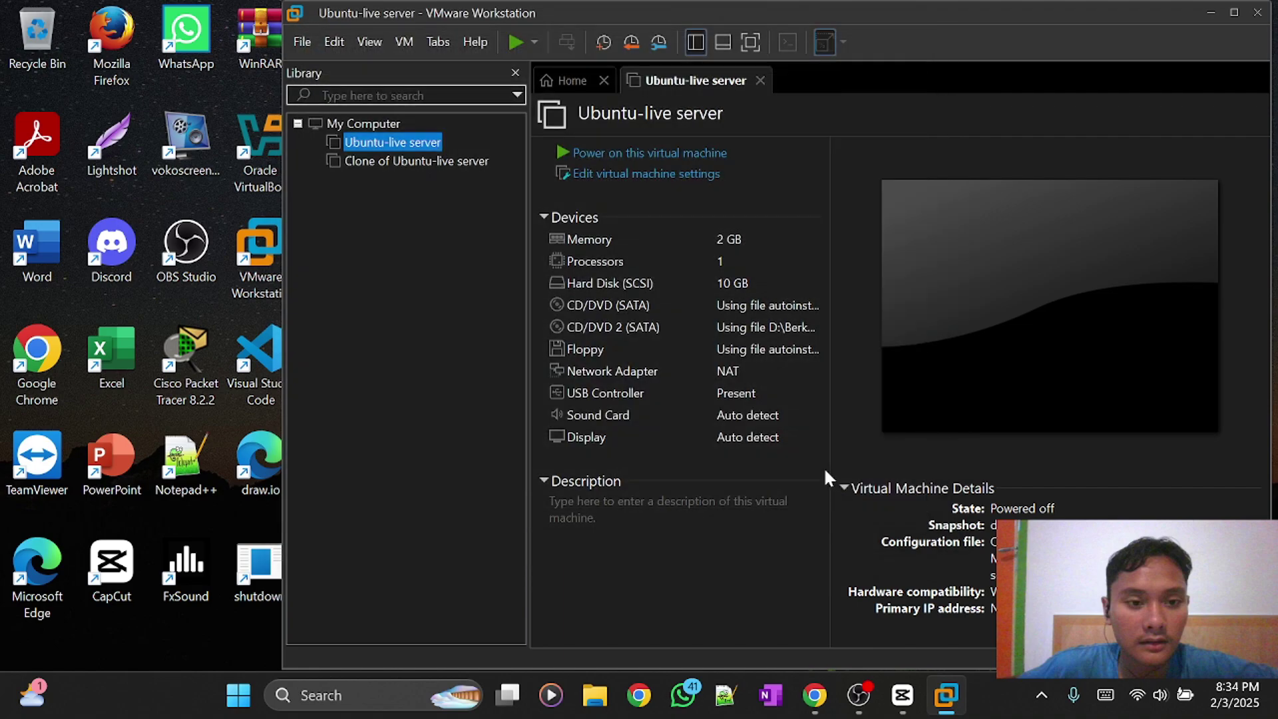
Power on Ubuntu-live server, enlarge the VMware window and narrow the Library pane.
left_click(636, 155)
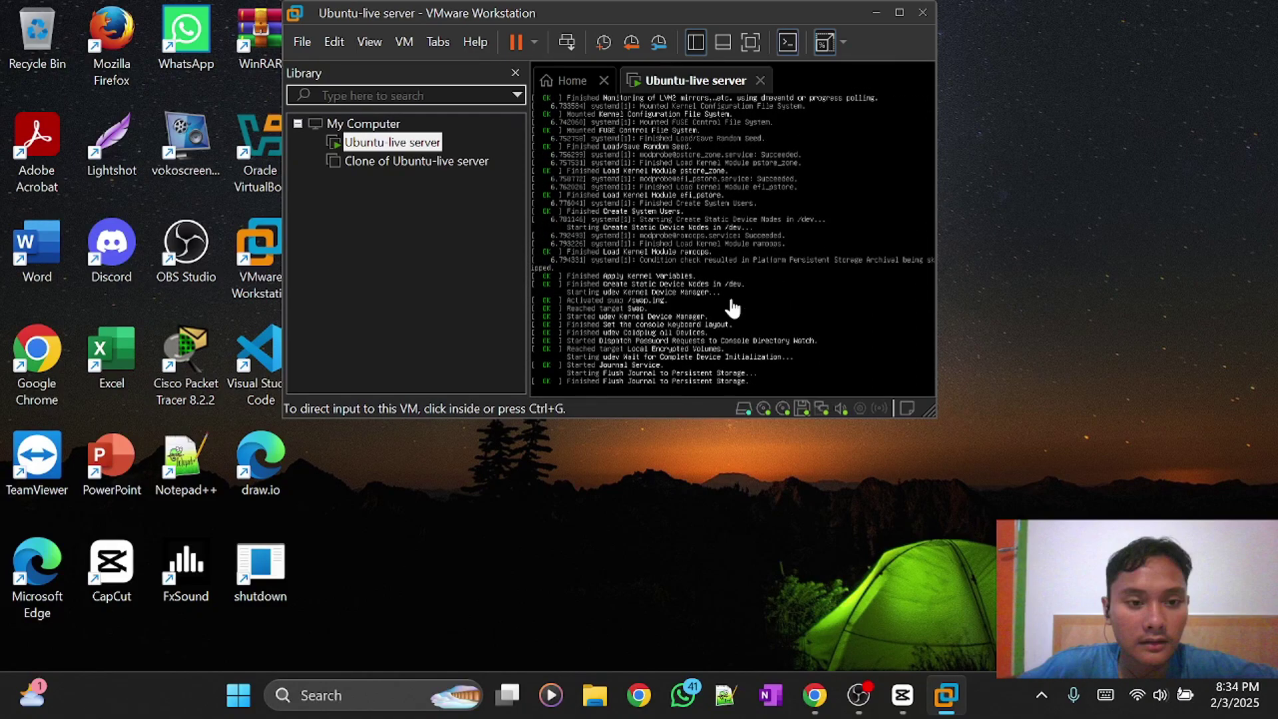
left_click_drag(932, 411, 1125, 638)
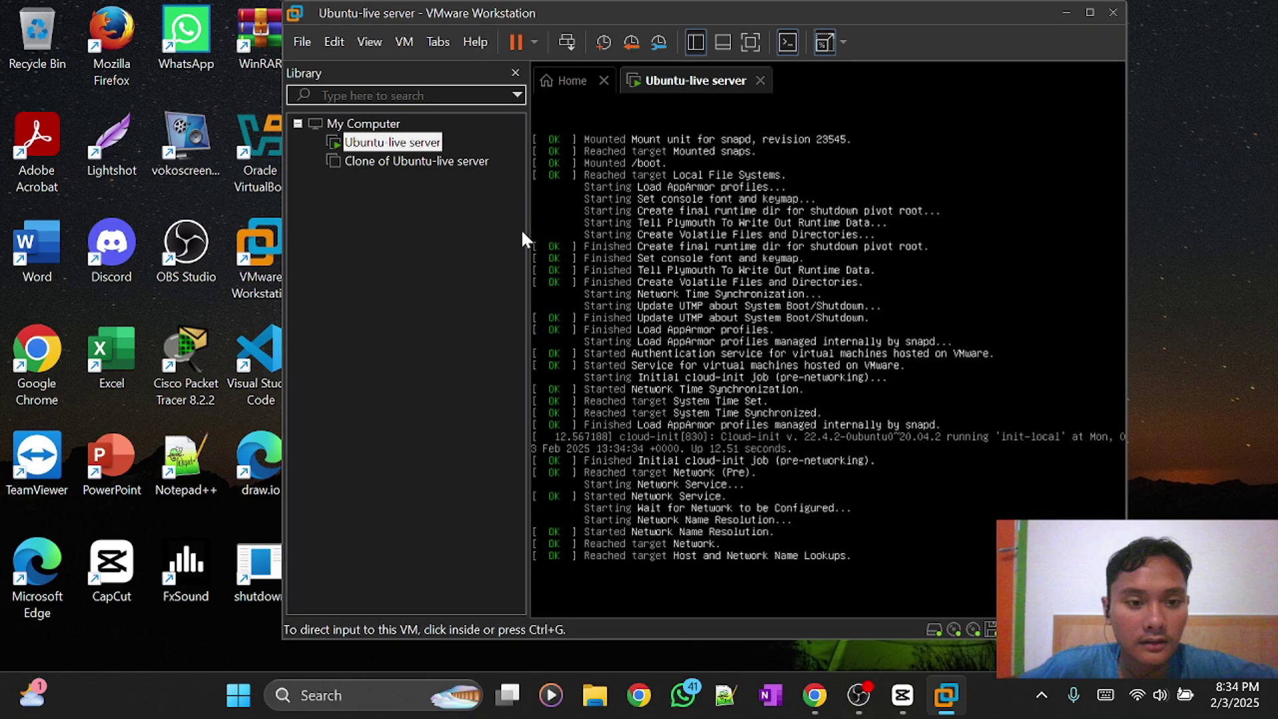
left_click(529, 251)
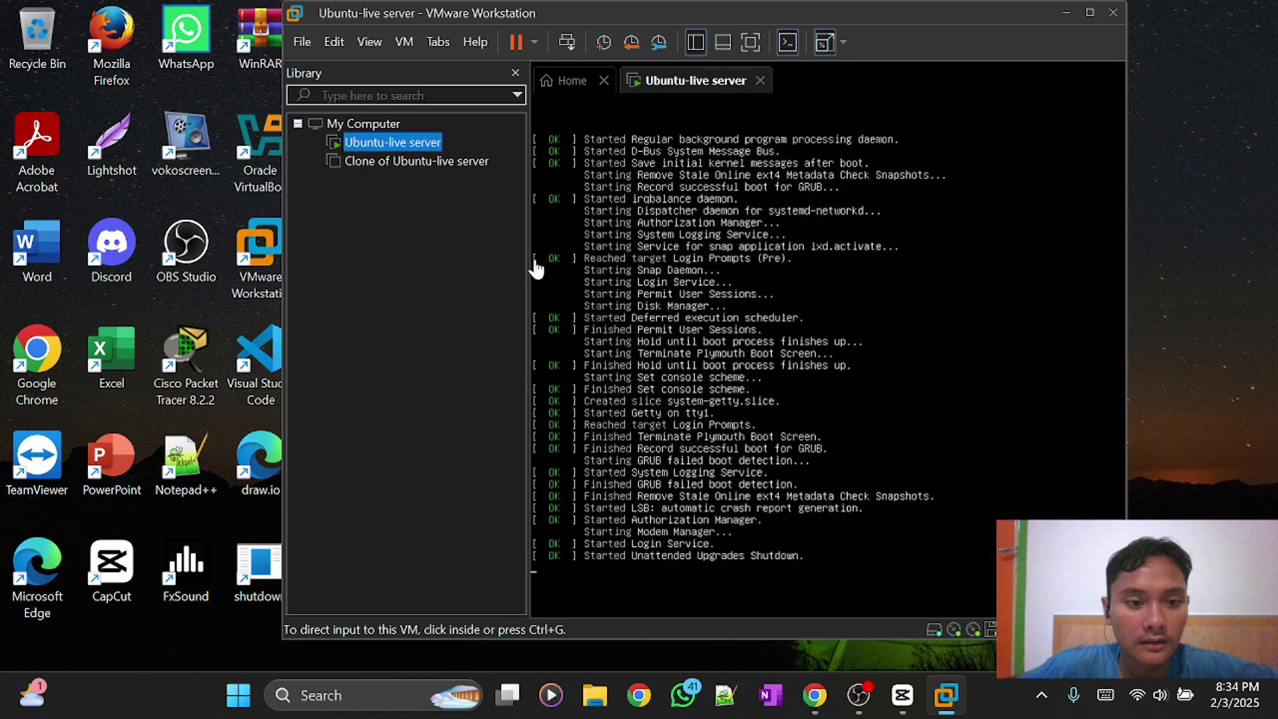
left_click_drag(522, 265, 423, 285)
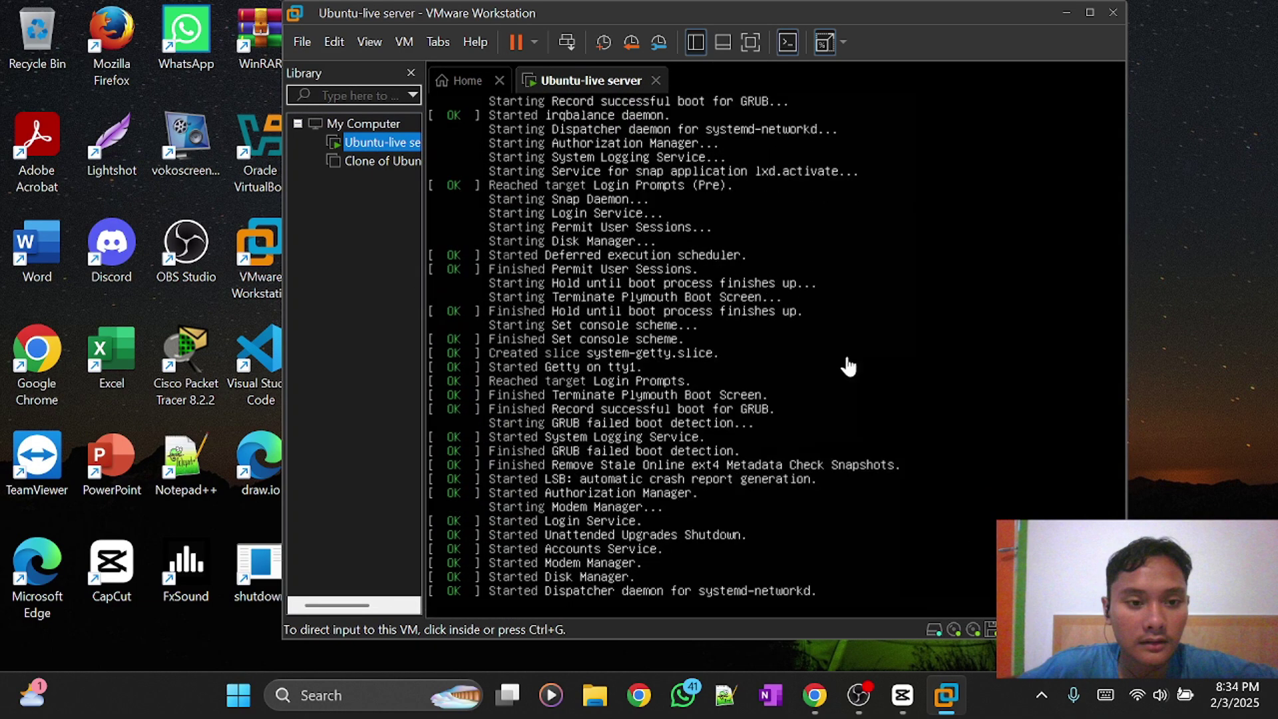
Log in at the VM console with the username and password, then clear the screen.
left_click(668, 210)
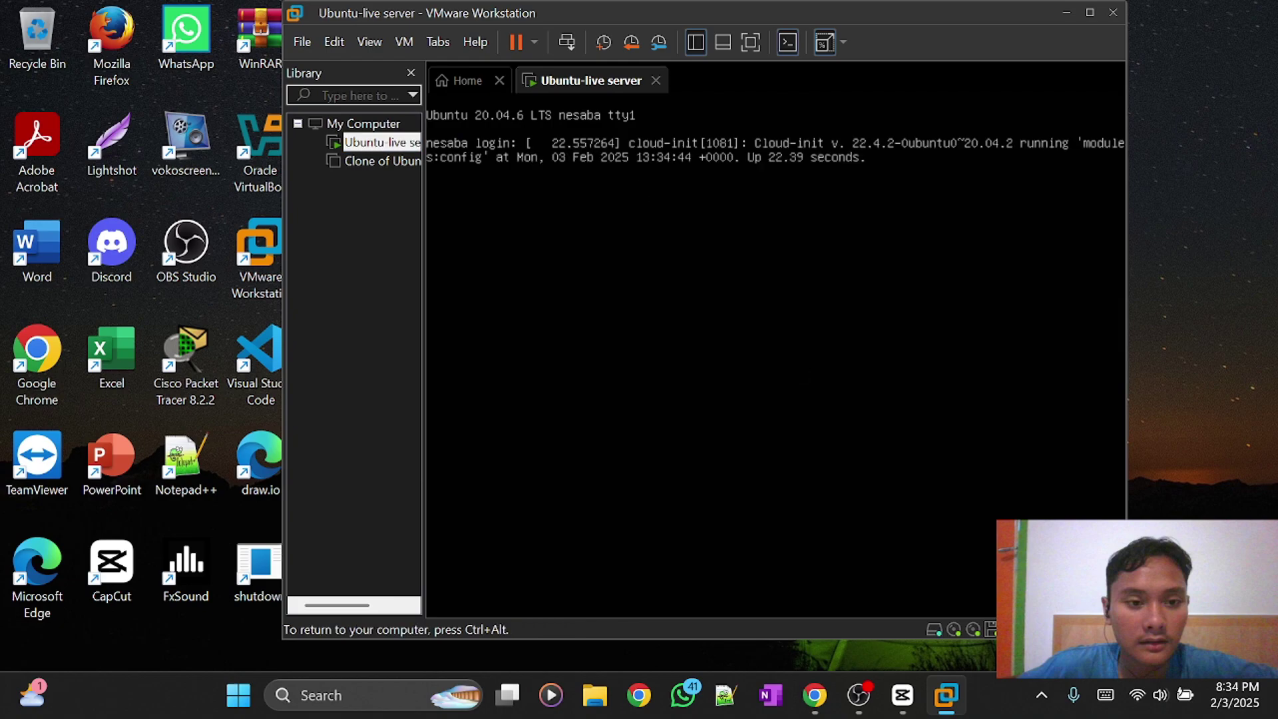
type("apos")
key("BackSpace")
key("BackSpace")
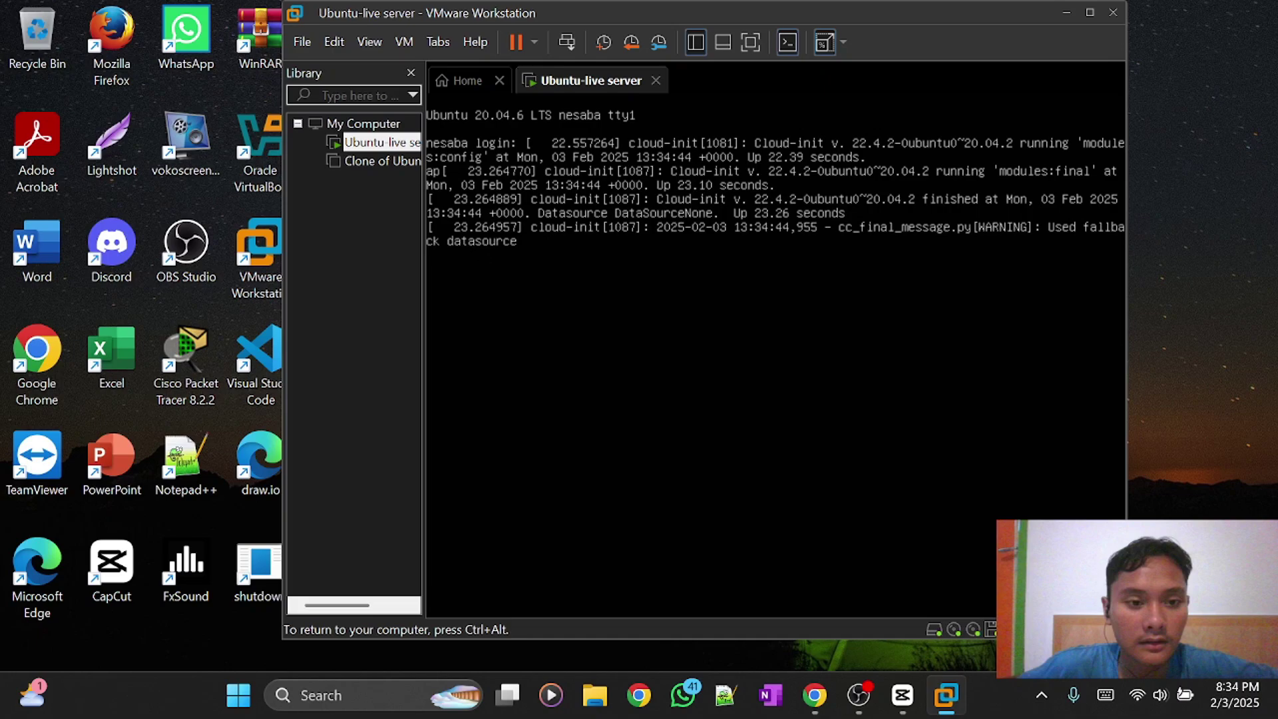
key("Return")
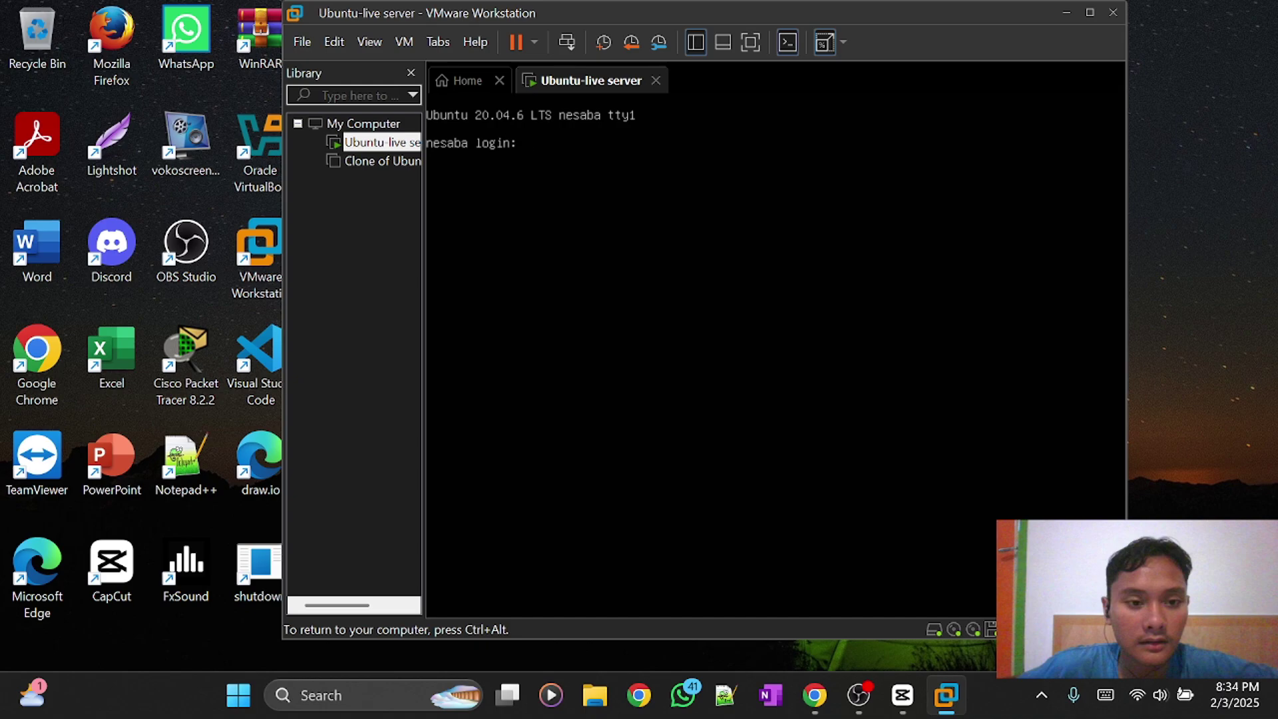
type("apis")
key("Return")
key("Return")
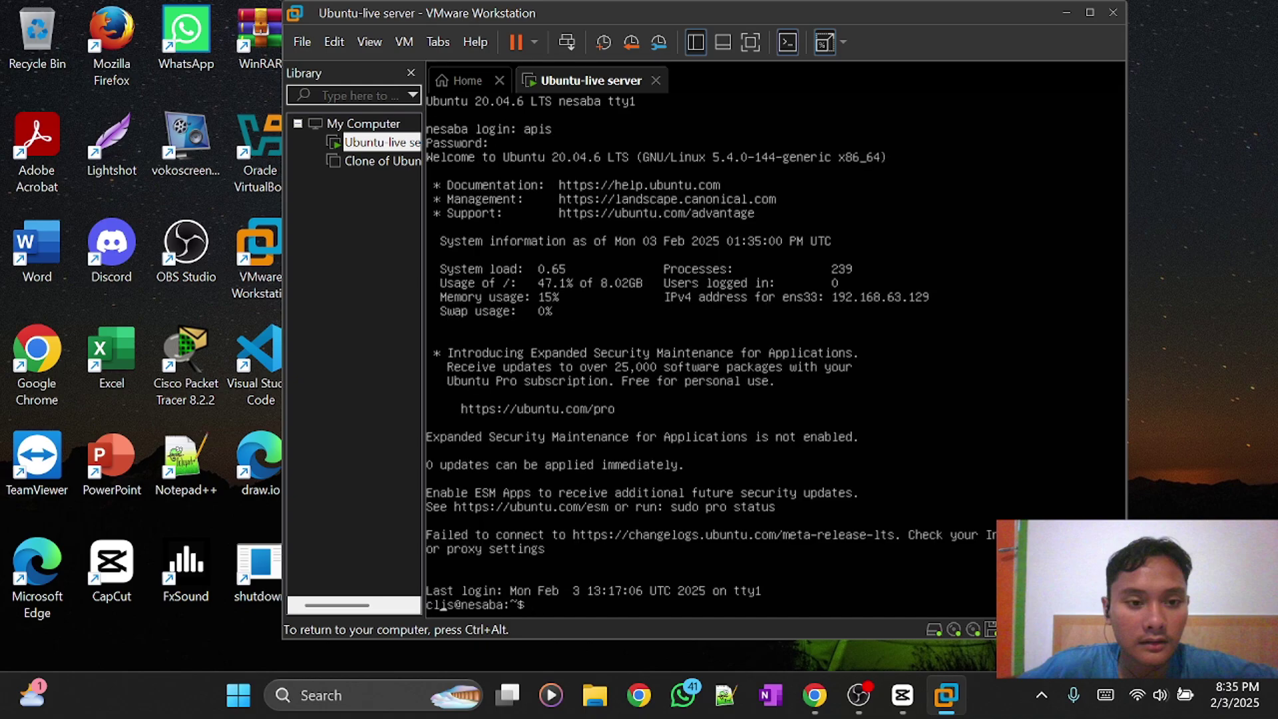
key("ctrl+l")
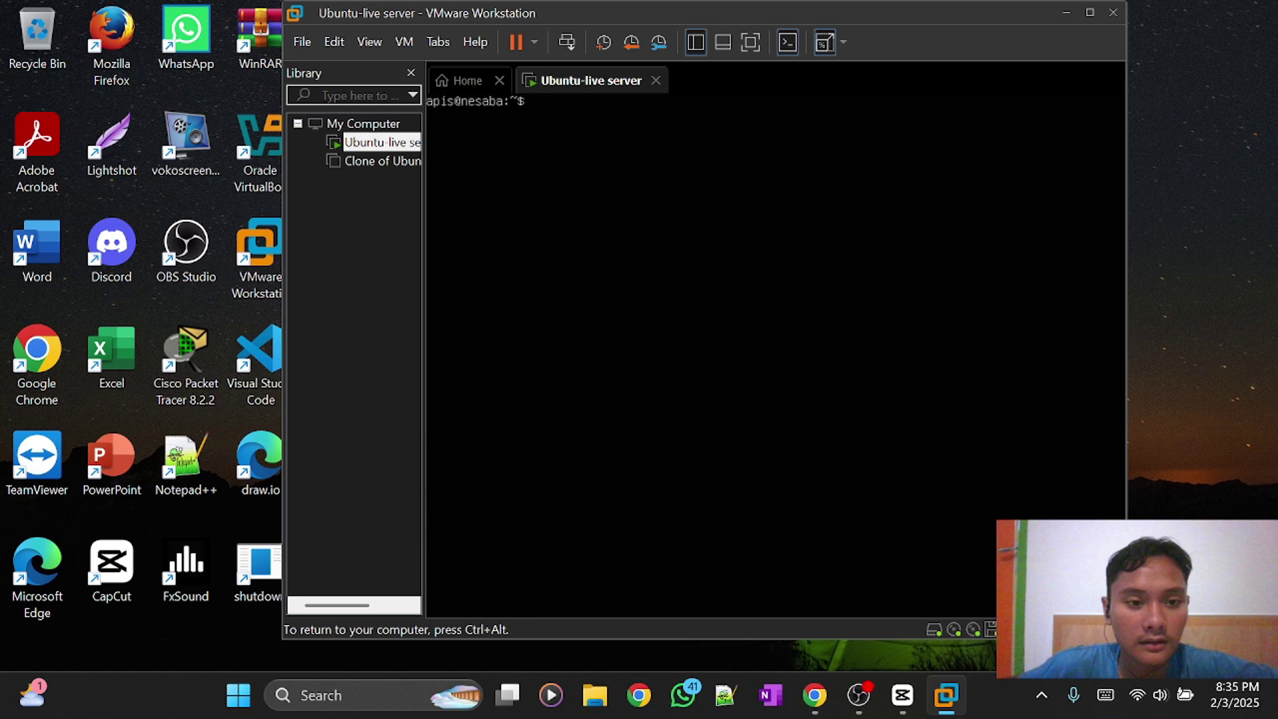
Create html.txt, java.txt, python.txt and word.txt with touch, listing the folder before and after.
type("ls")
key("Return")
type("ouch ")
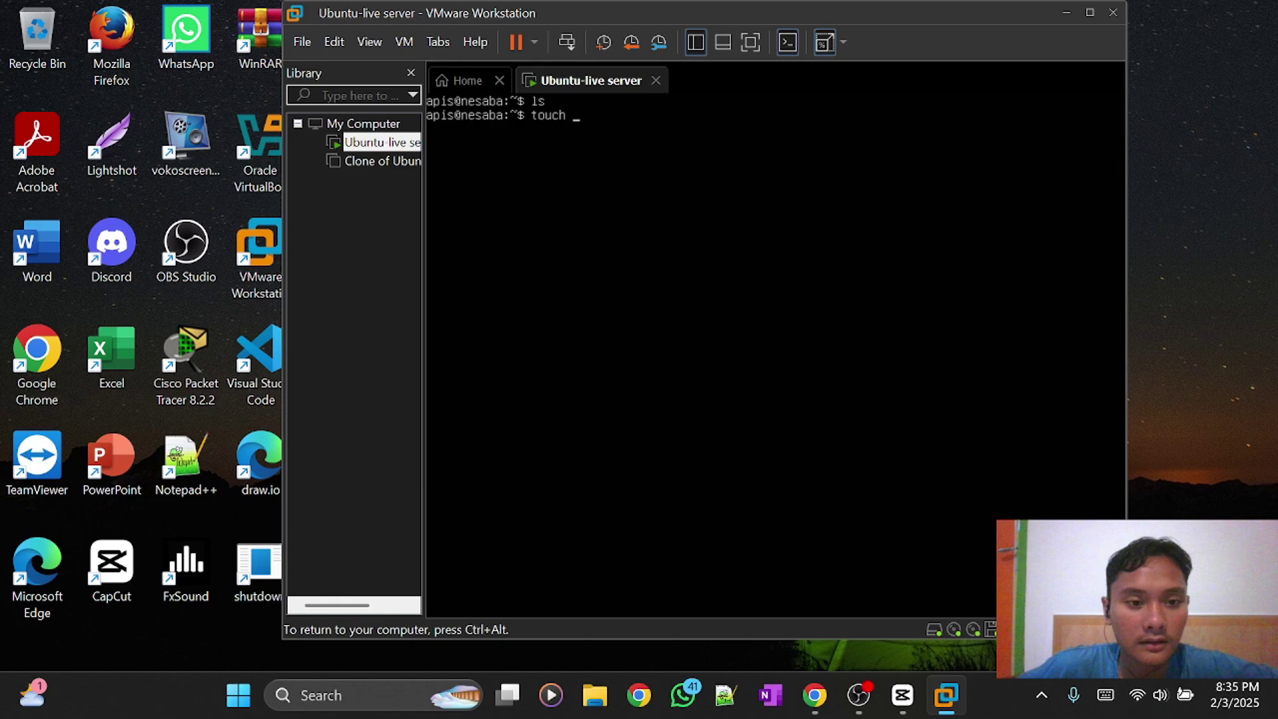
type("htmol")
key("BackSpace")
key("BackSpace")
type("l.txt")
type("java.txt")
type("python.txt")
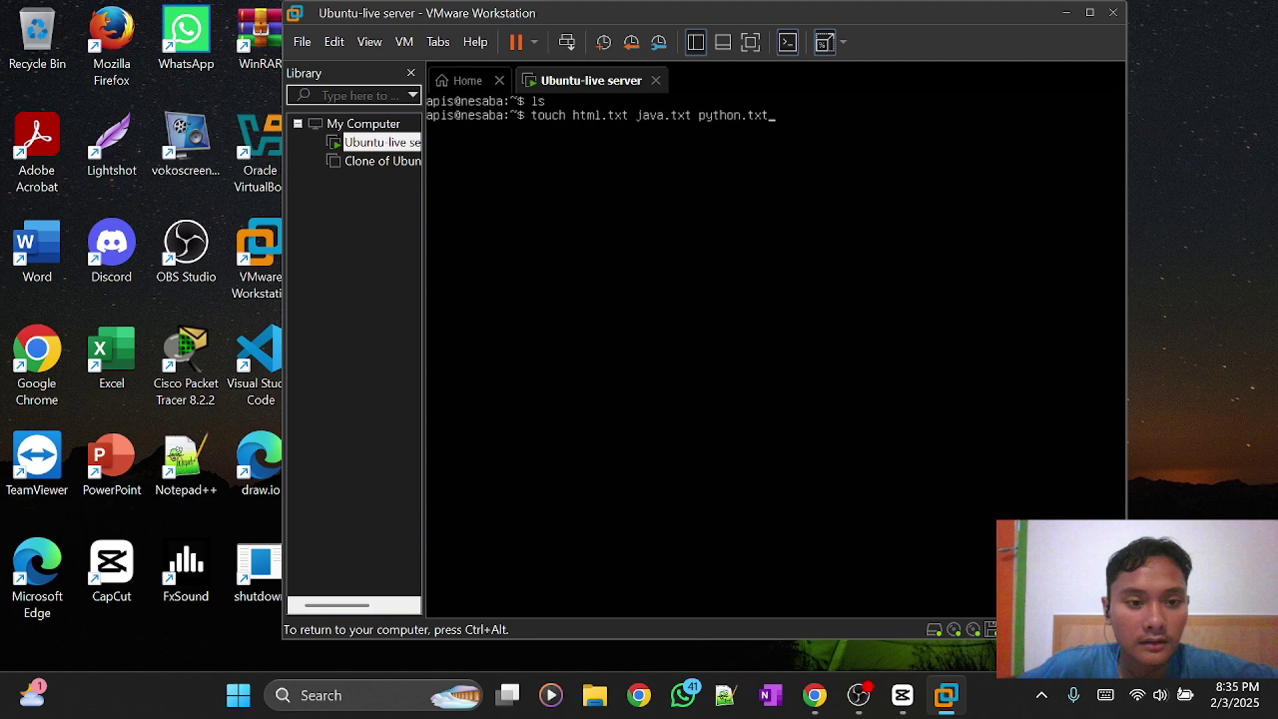
type(" word.txt")
key("Return")
type("ls")
key("Return")
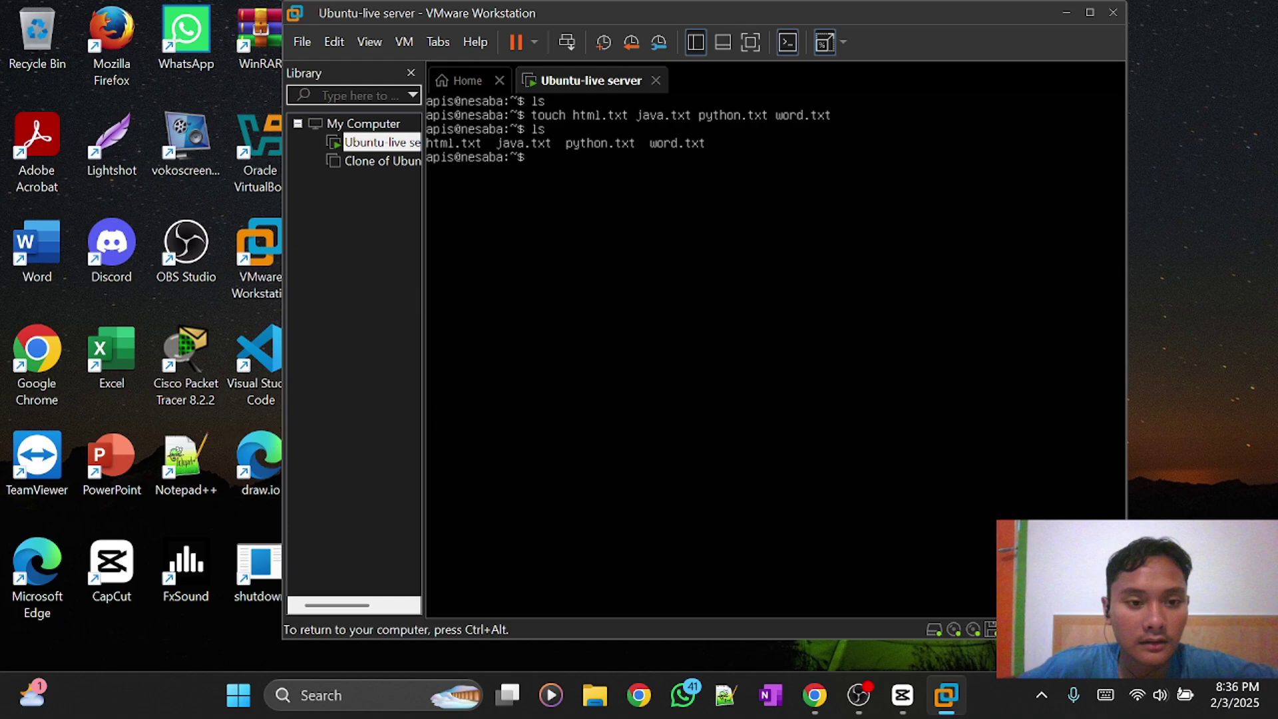
Power off the Ubuntu-live server VM and confirm the prompt.
left_click(533, 43)
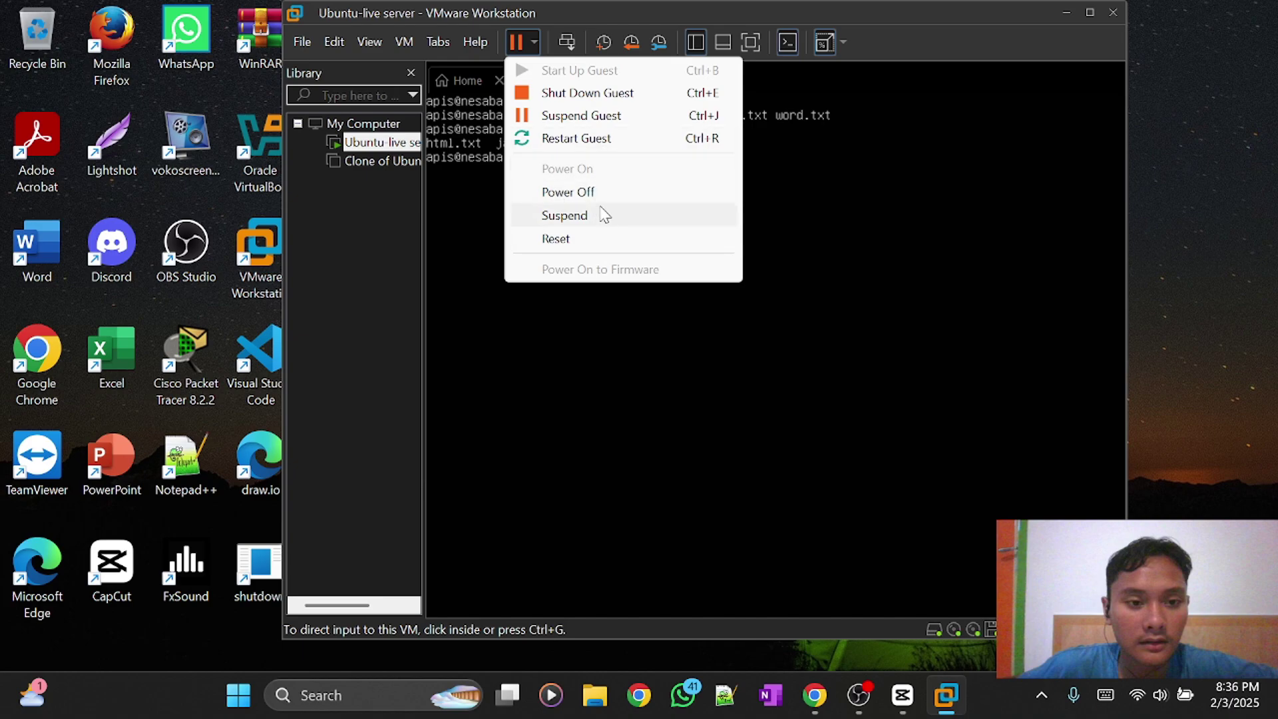
left_click(625, 191)
left_click(736, 382)
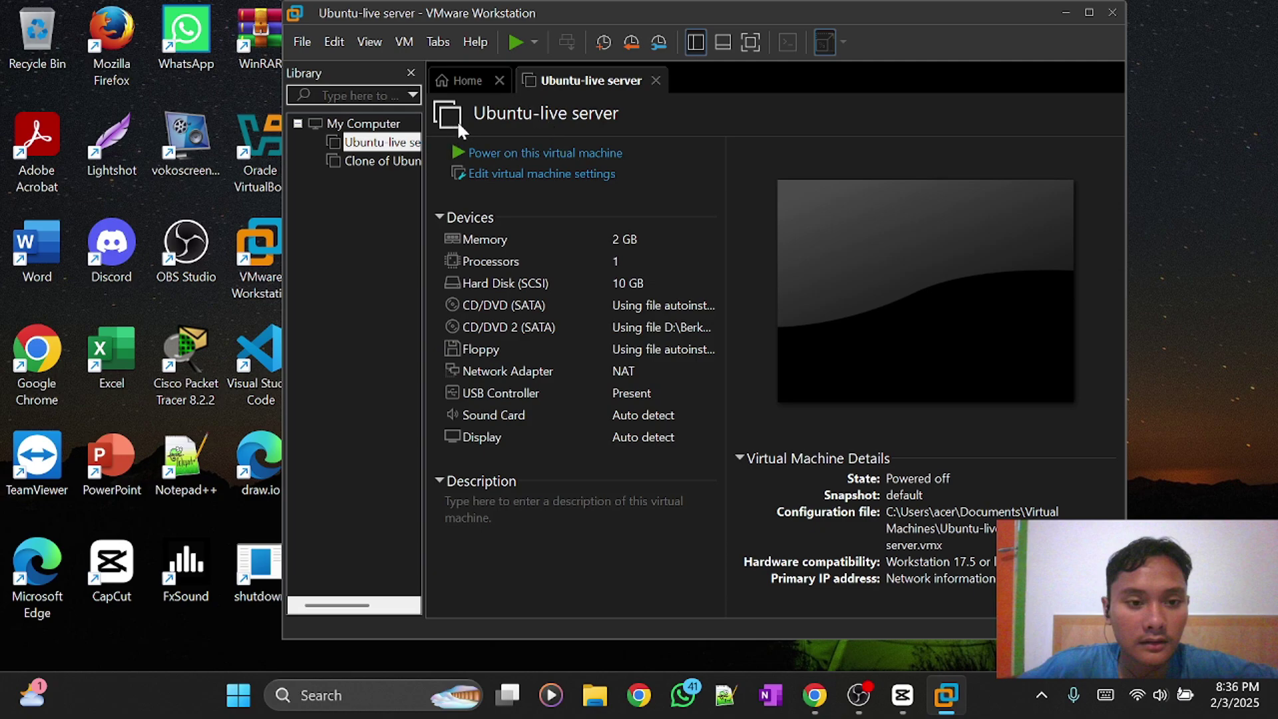
Revert the VM to its 'default' snapshot and confirm with Yes.
right_click(374, 142)
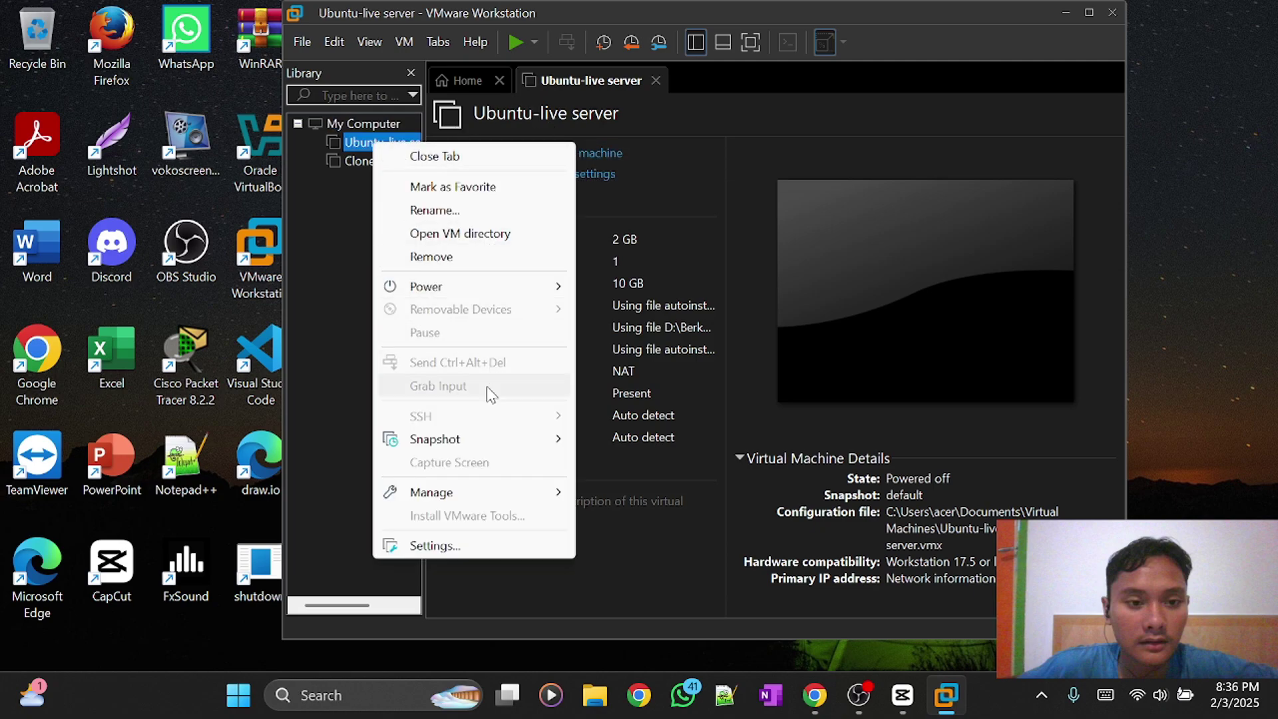
mouse_move(506, 443)
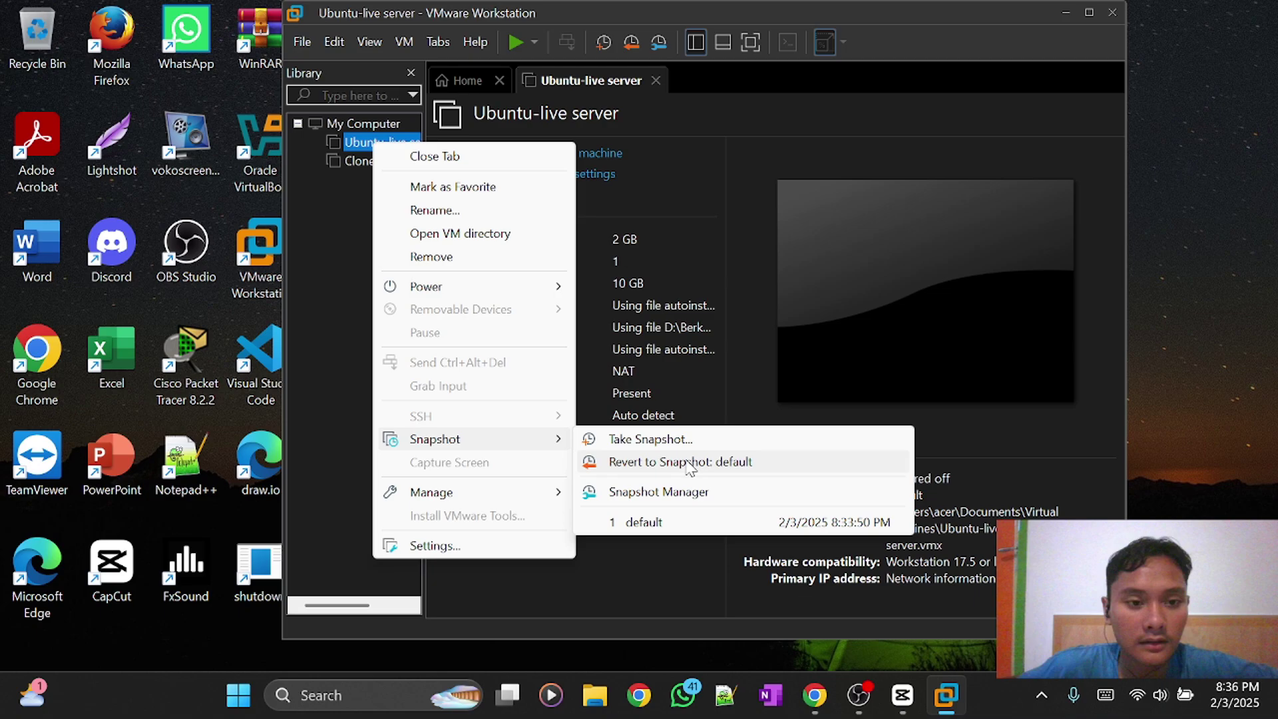
left_click(690, 466)
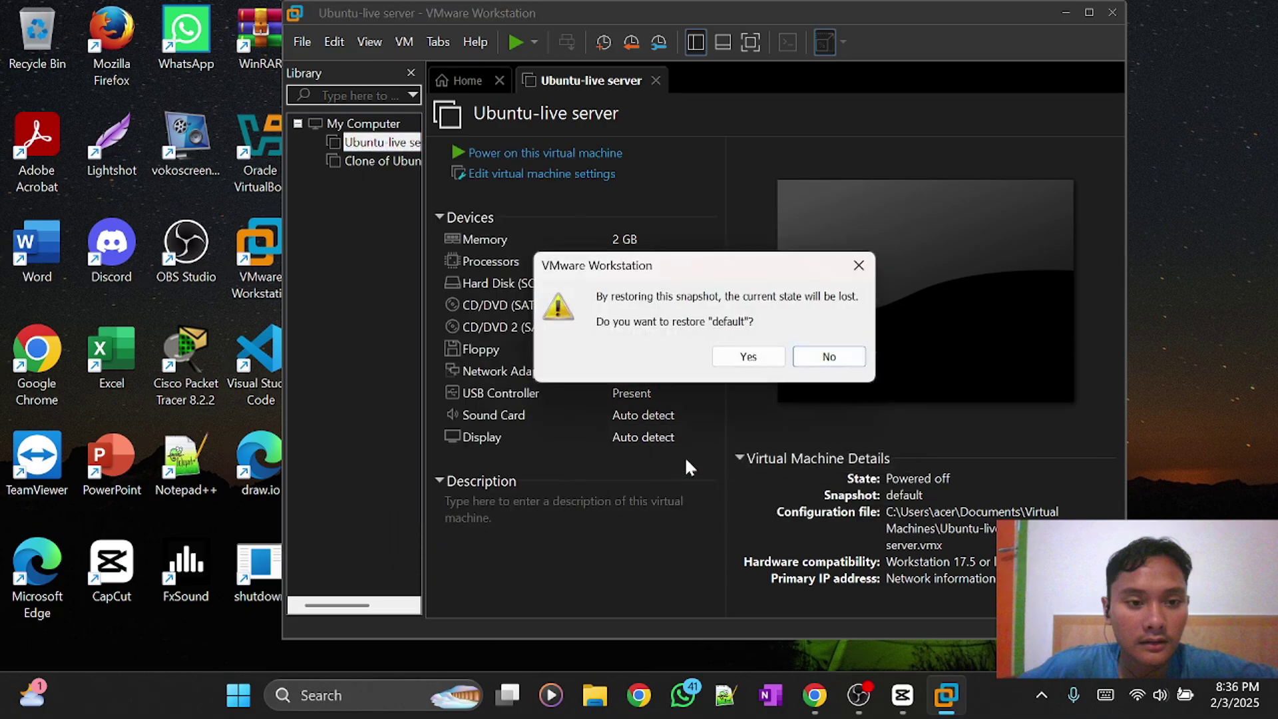
left_click(746, 356)
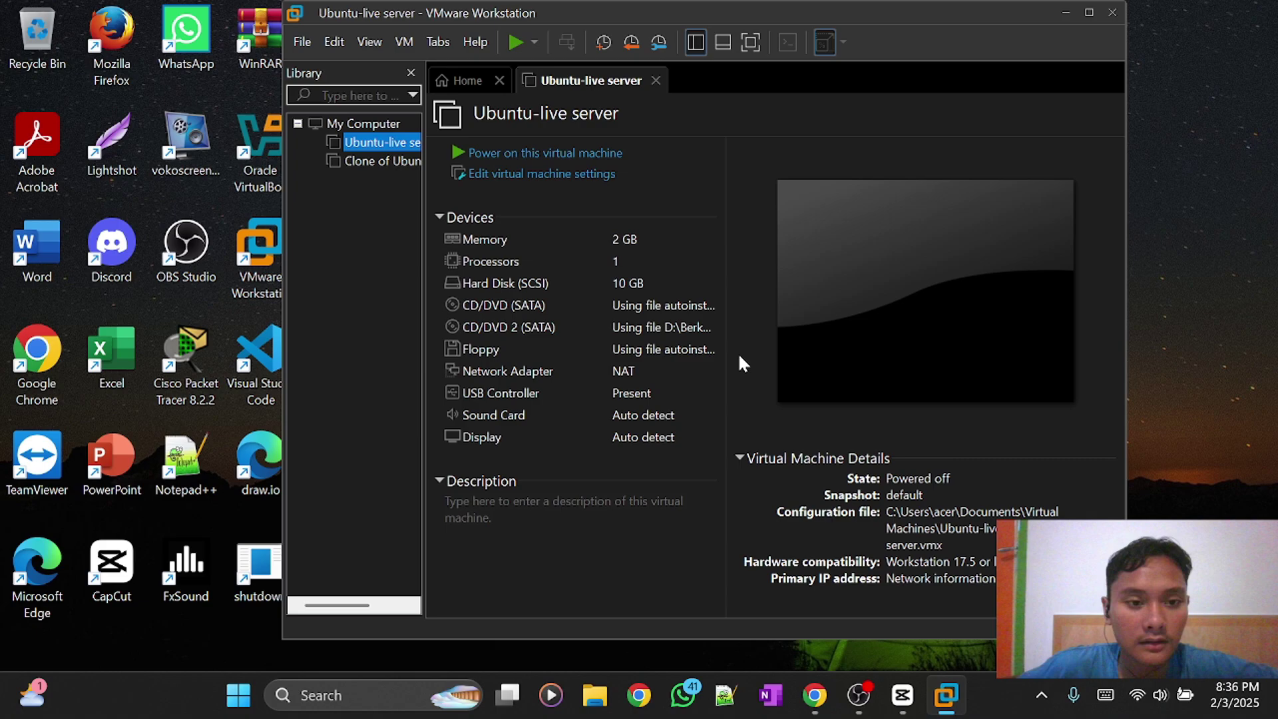
Power on the restored VM, enlarge the window, log in with the user's credentials and run clear.
left_click(557, 157)
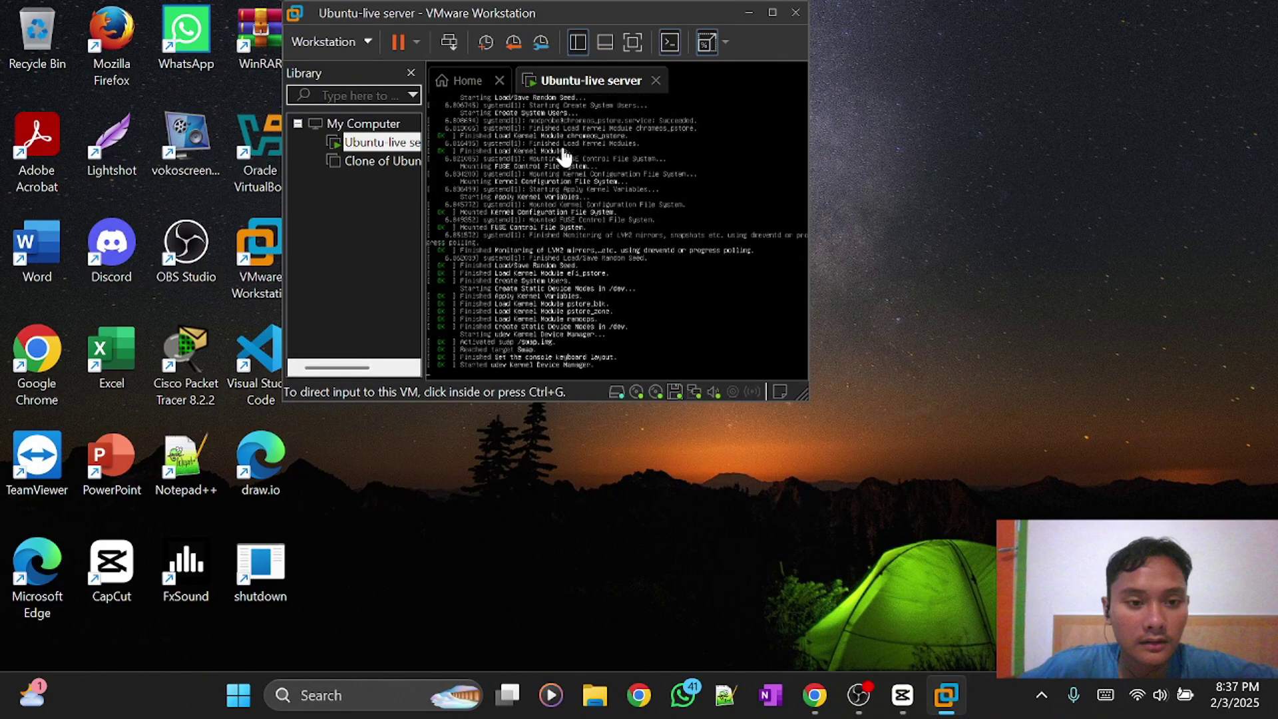
left_click_drag(805, 398, 1098, 609)
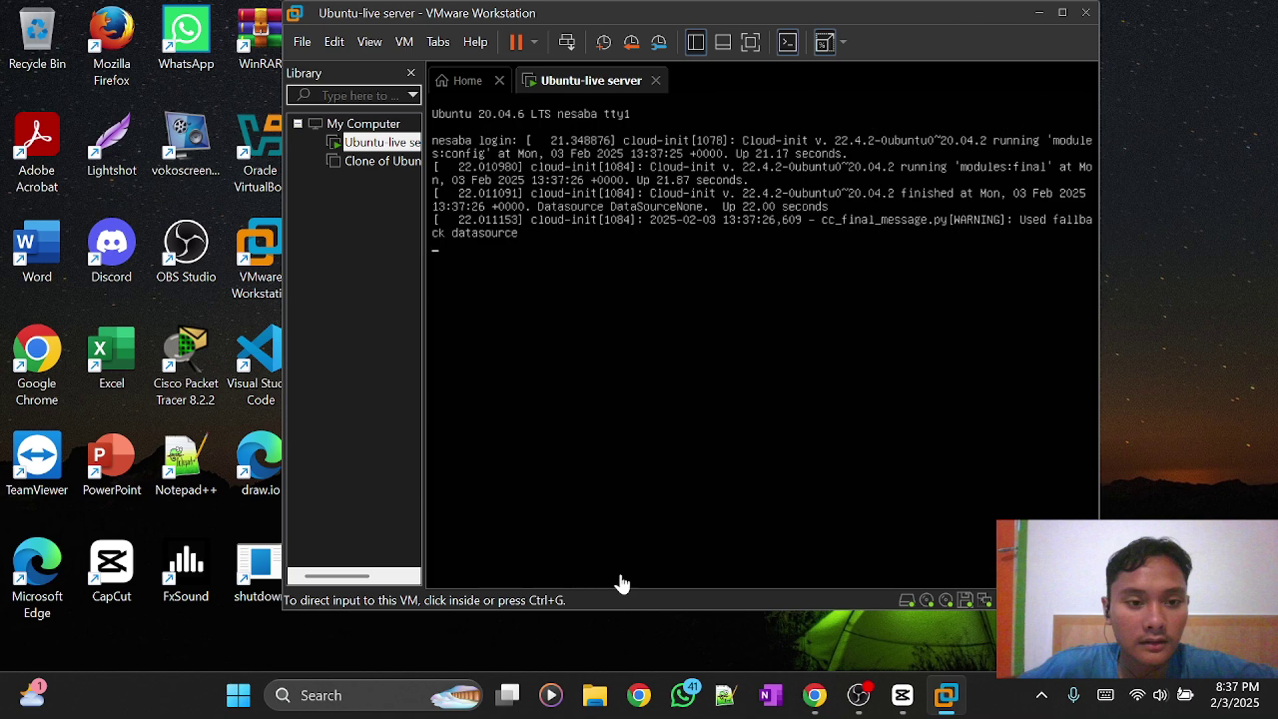
left_click(671, 253)
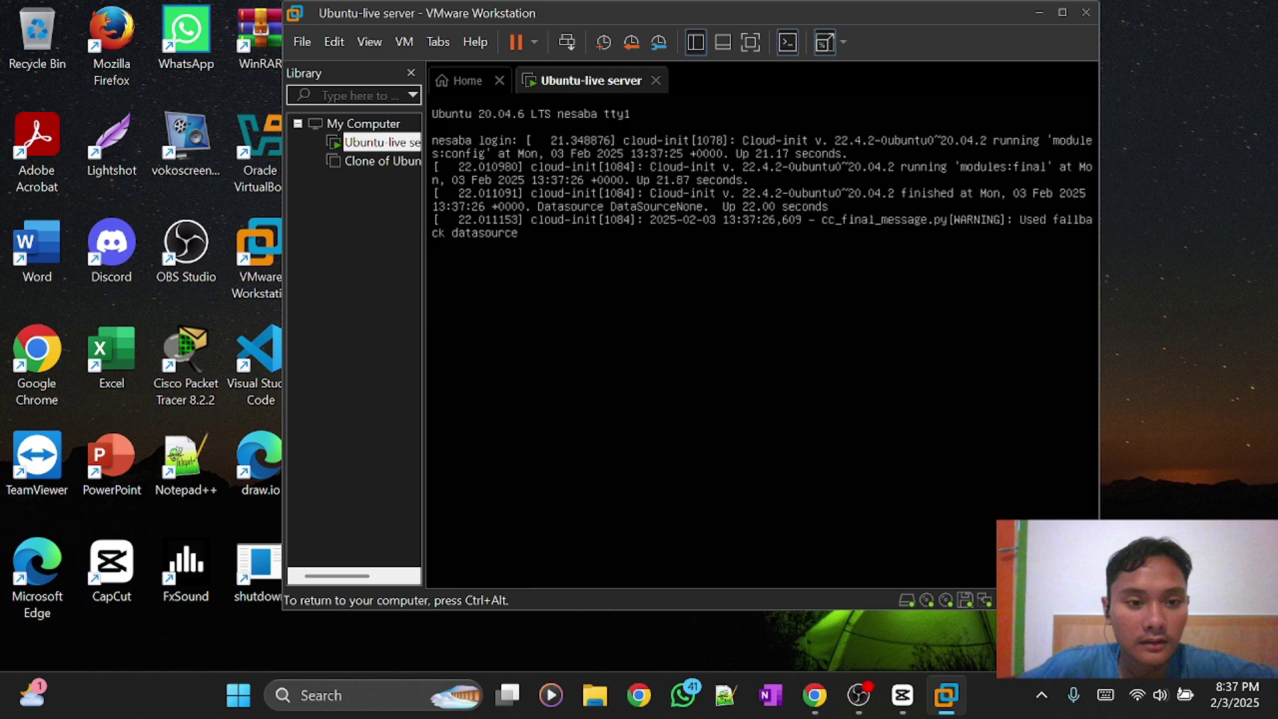
key("Return")
type("apis")
key("Return")
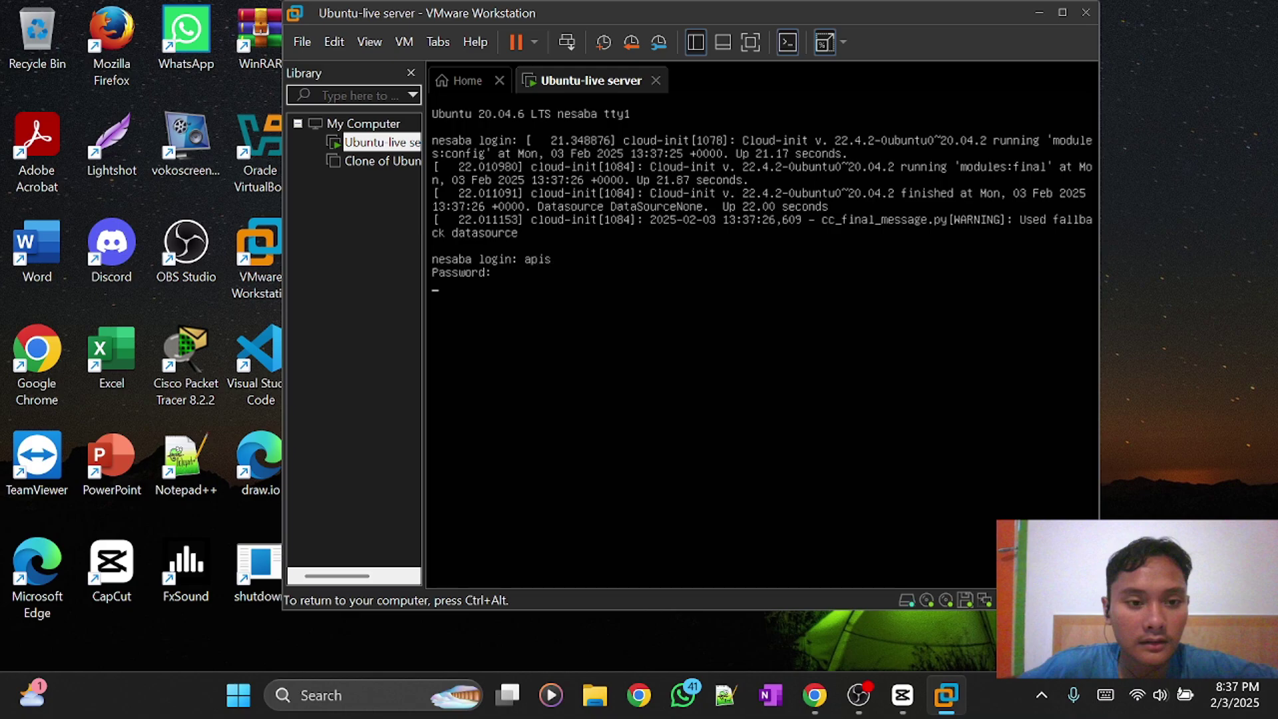
type("clear")
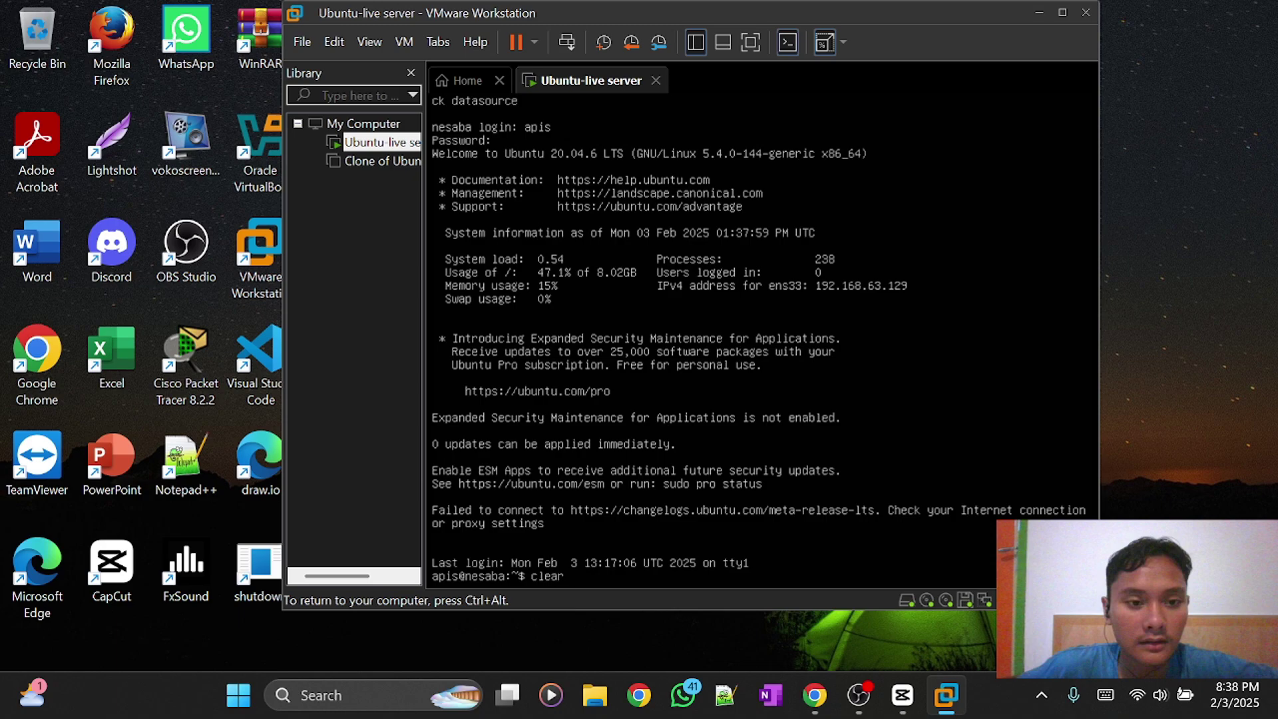
key("Return")
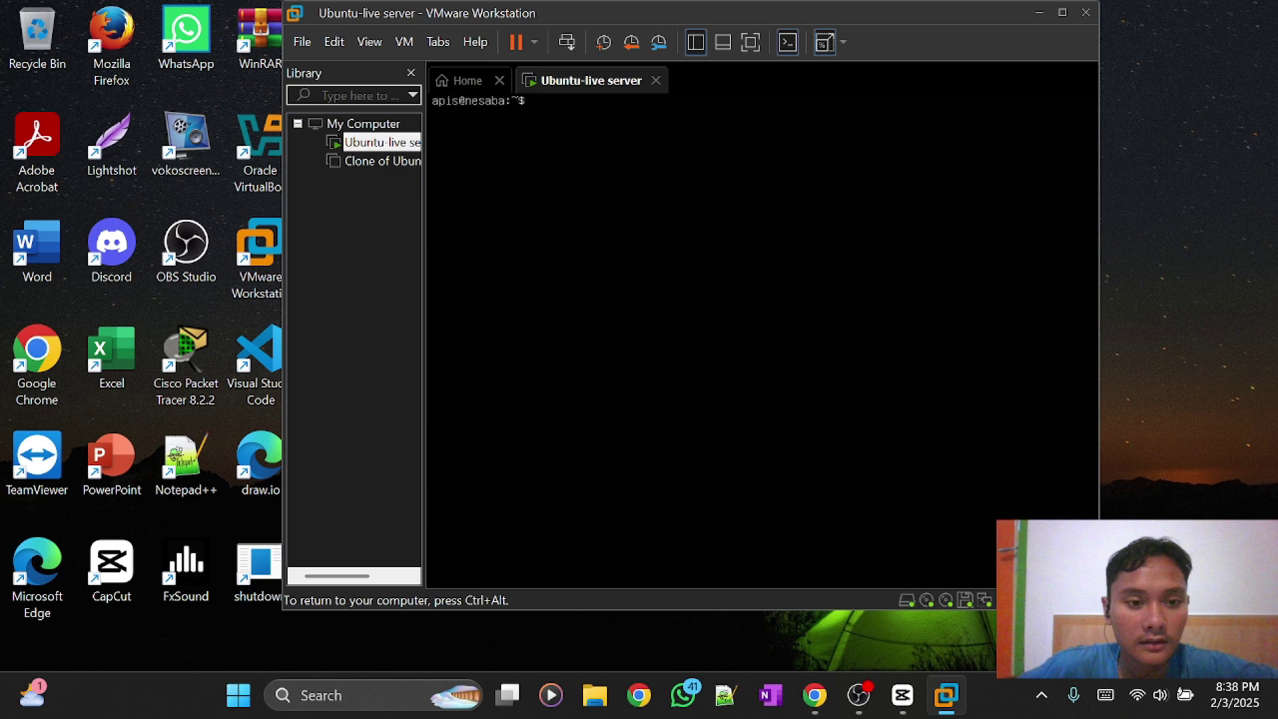
Run ls to confirm the four text files are gone, then release input to the host.
type("ls")
key("Return")
key("ctrl+alt")
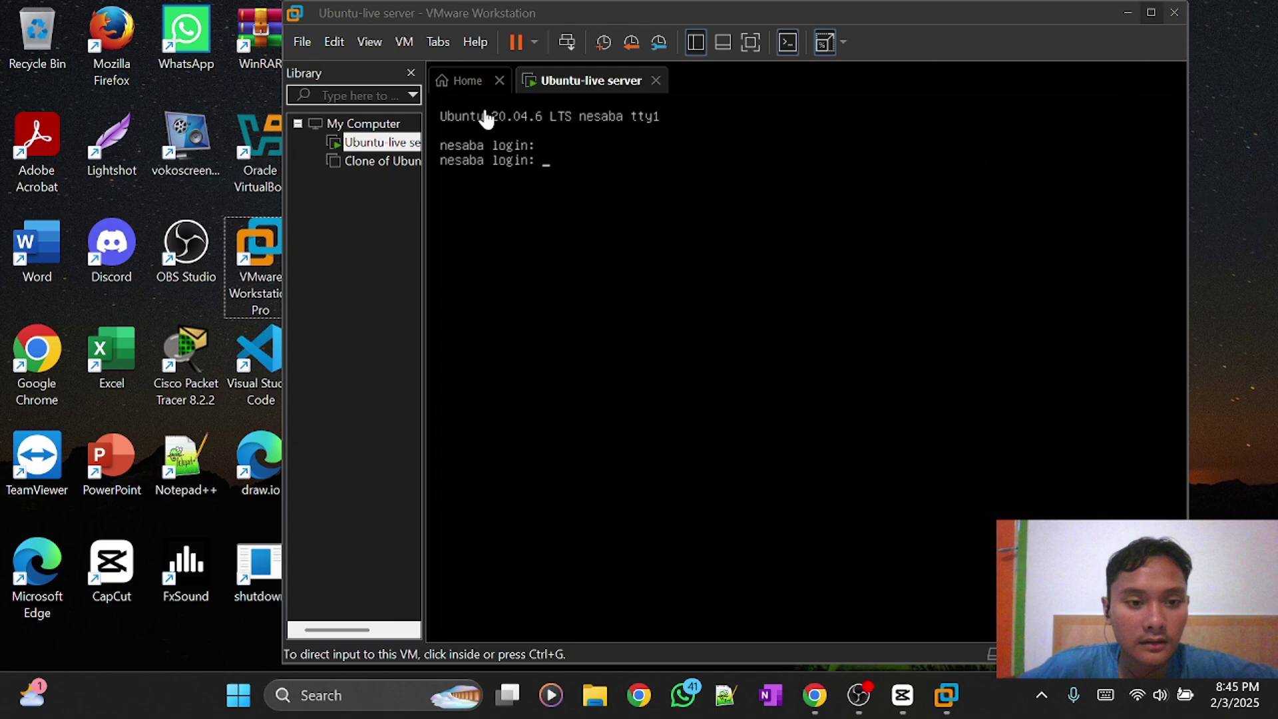
Power off Ubuntu-live server, turning off the power-off warning, and reselect the VM in the library.
left_click(535, 43)
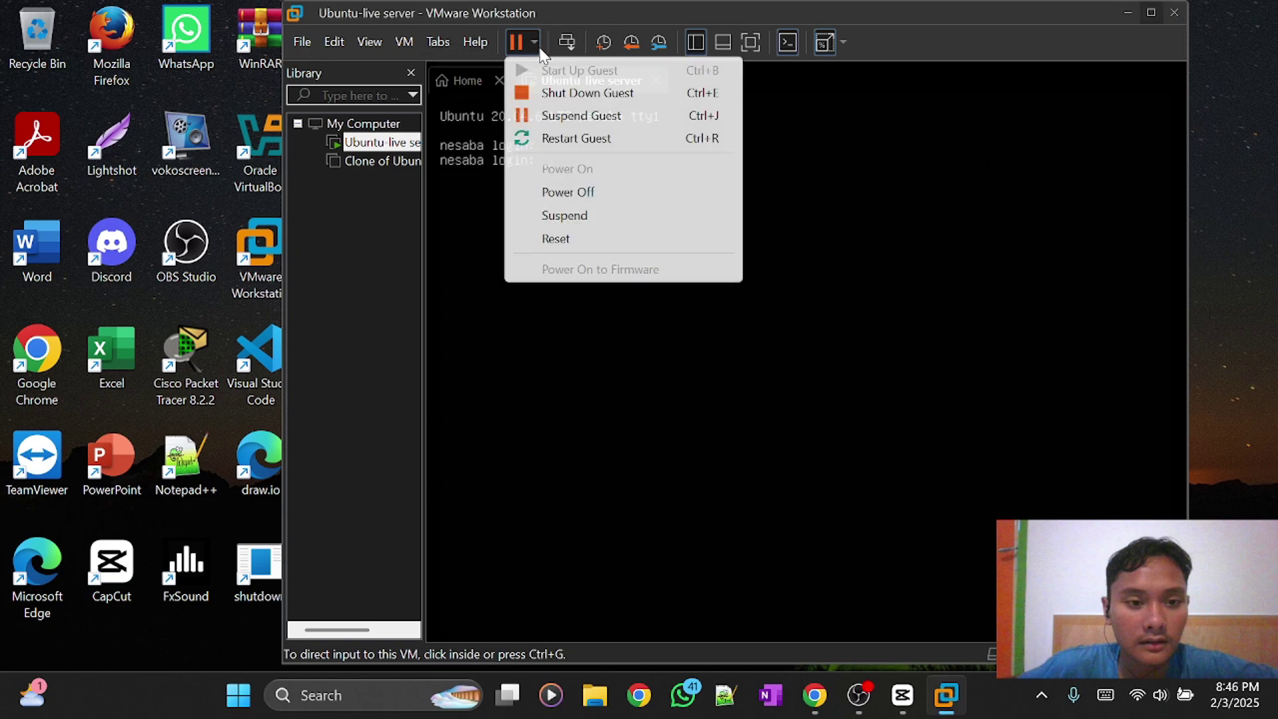
left_click(558, 191)
left_click(678, 366)
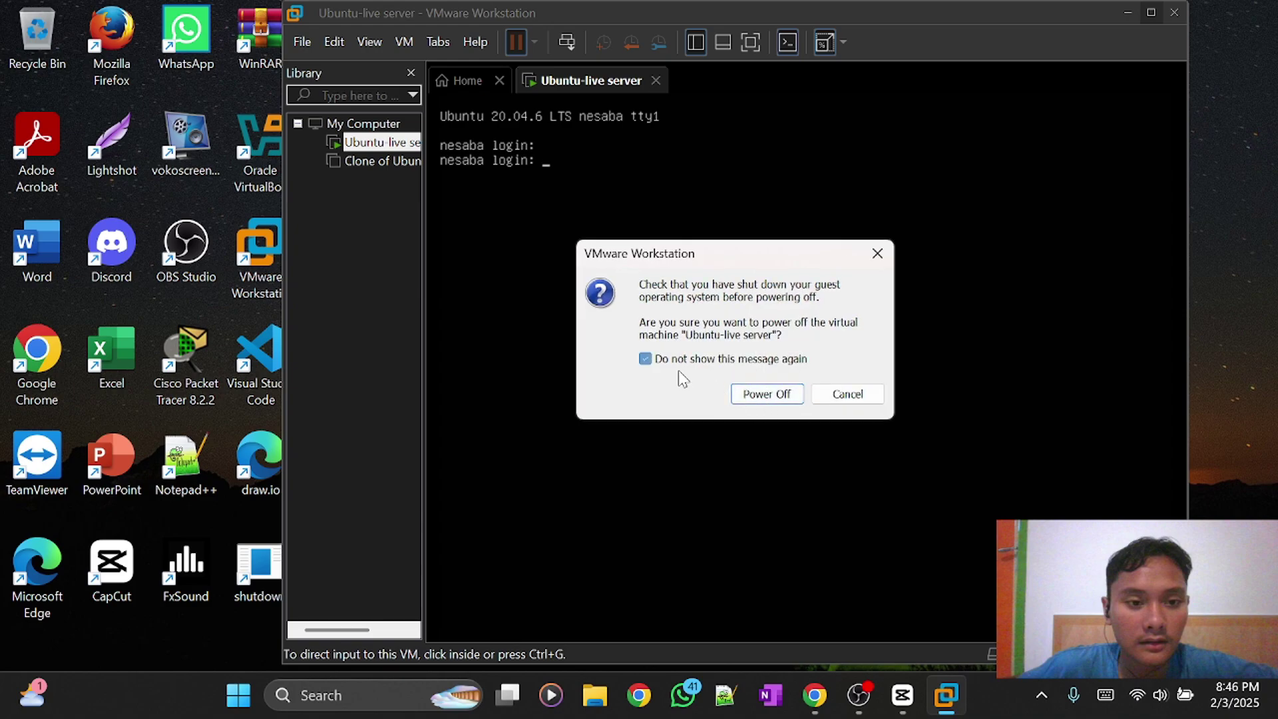
left_click(766, 394)
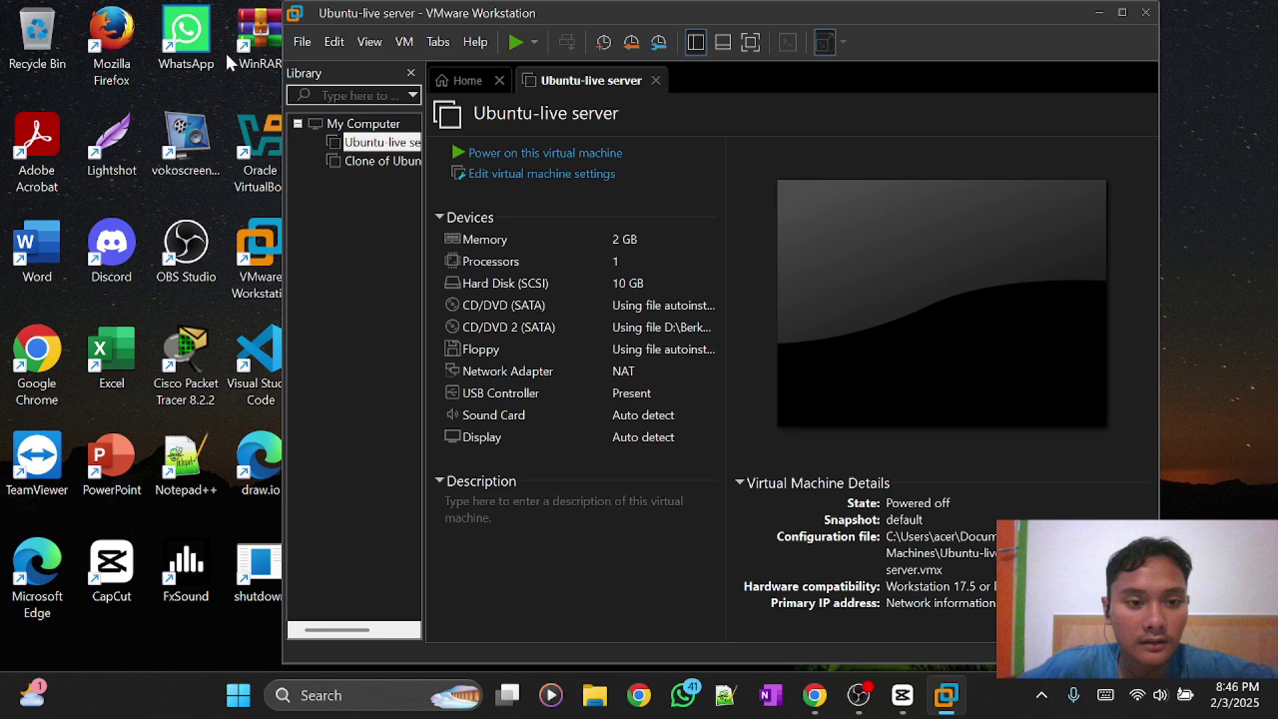
left_click(349, 145)
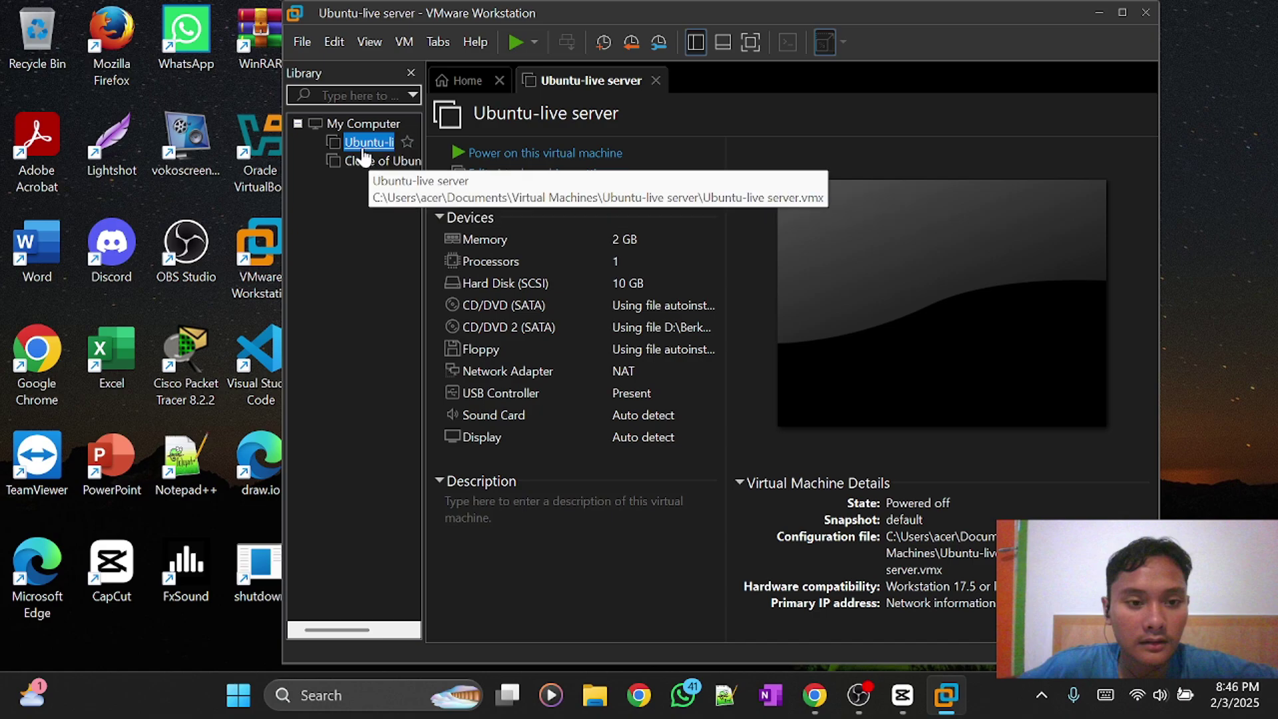
left_click(301, 41)
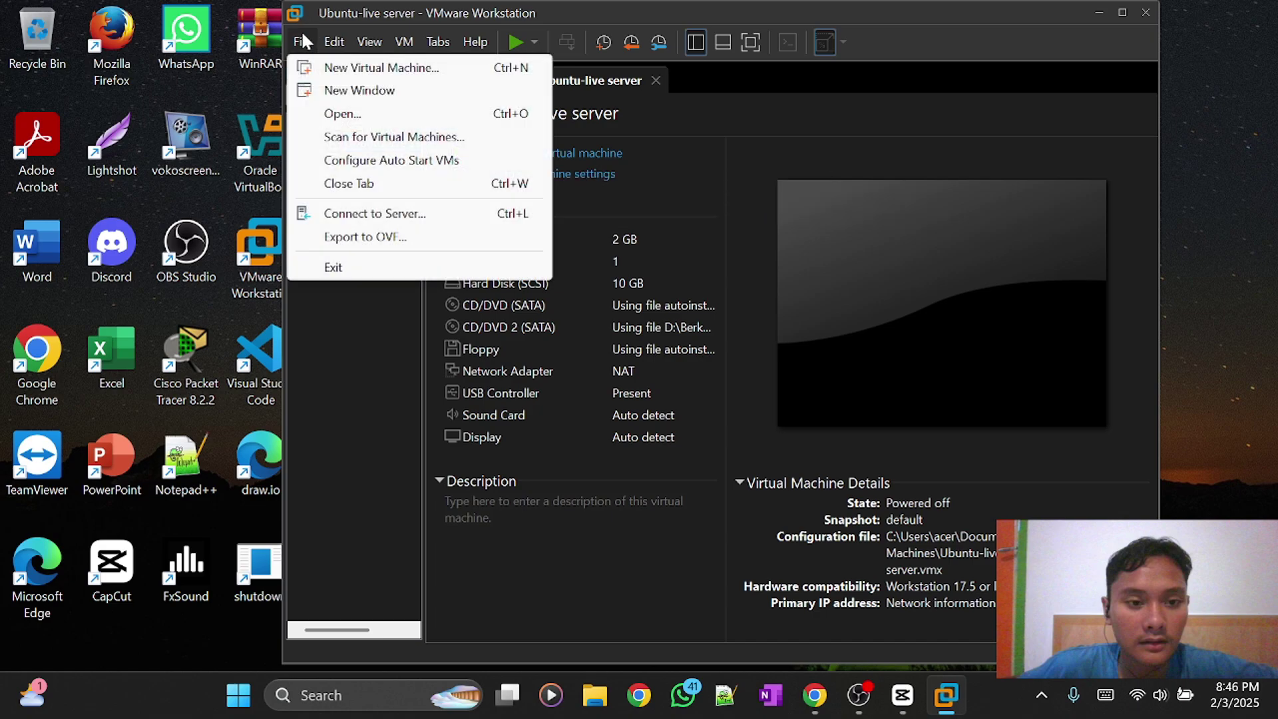
Export the VM with Export to OVF, saving the package as 'Ubuntu-live server-vmware'.
left_click(380, 239)
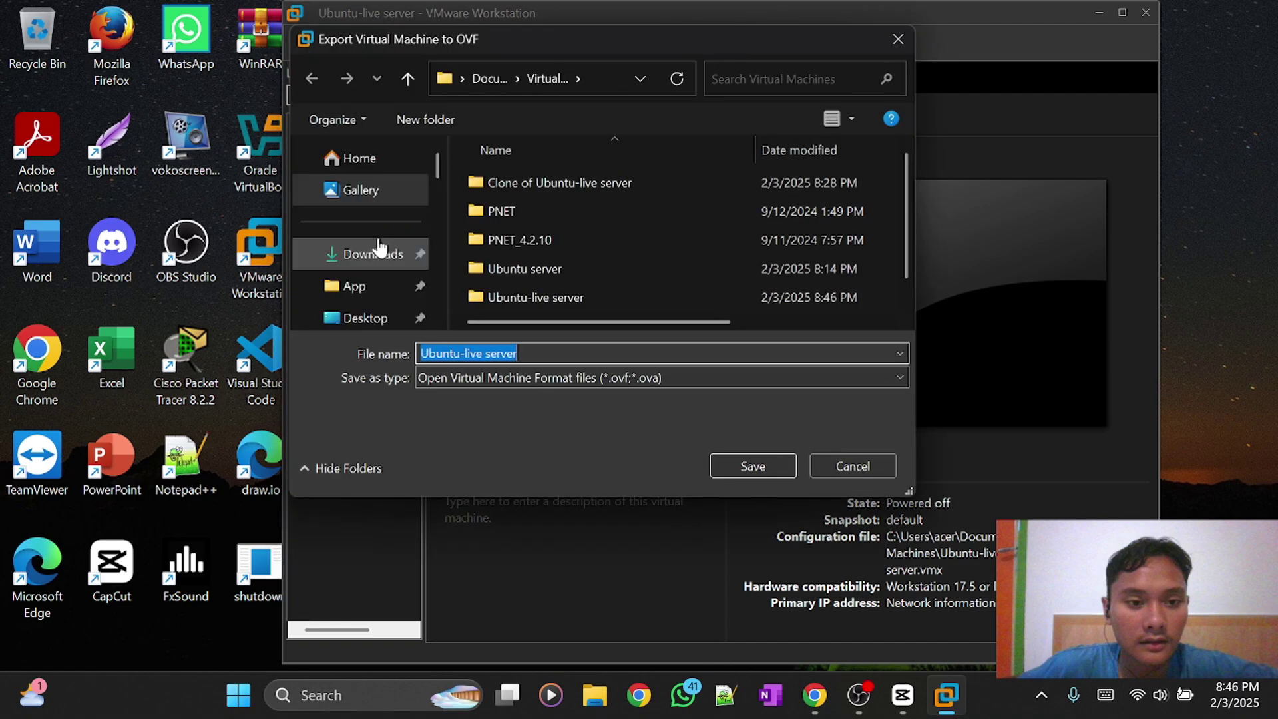
scroll(549, 230, "down", 1)
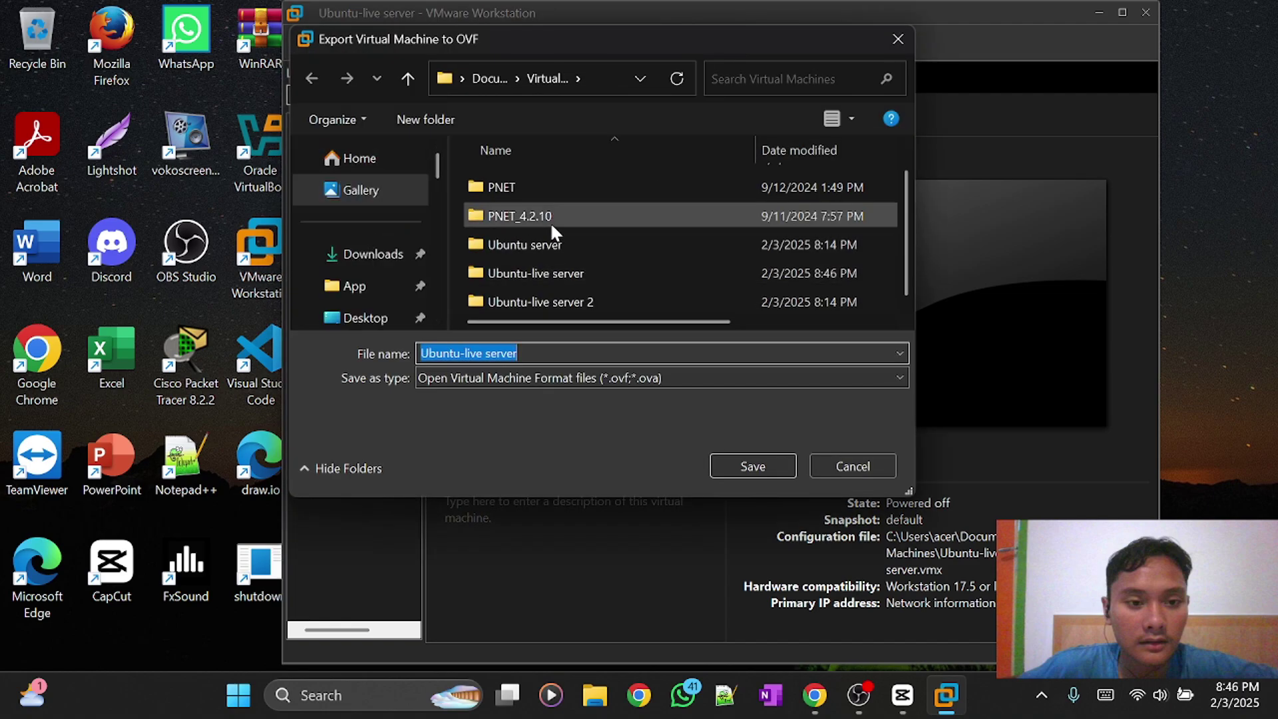
scroll(590, 215, "up", 1)
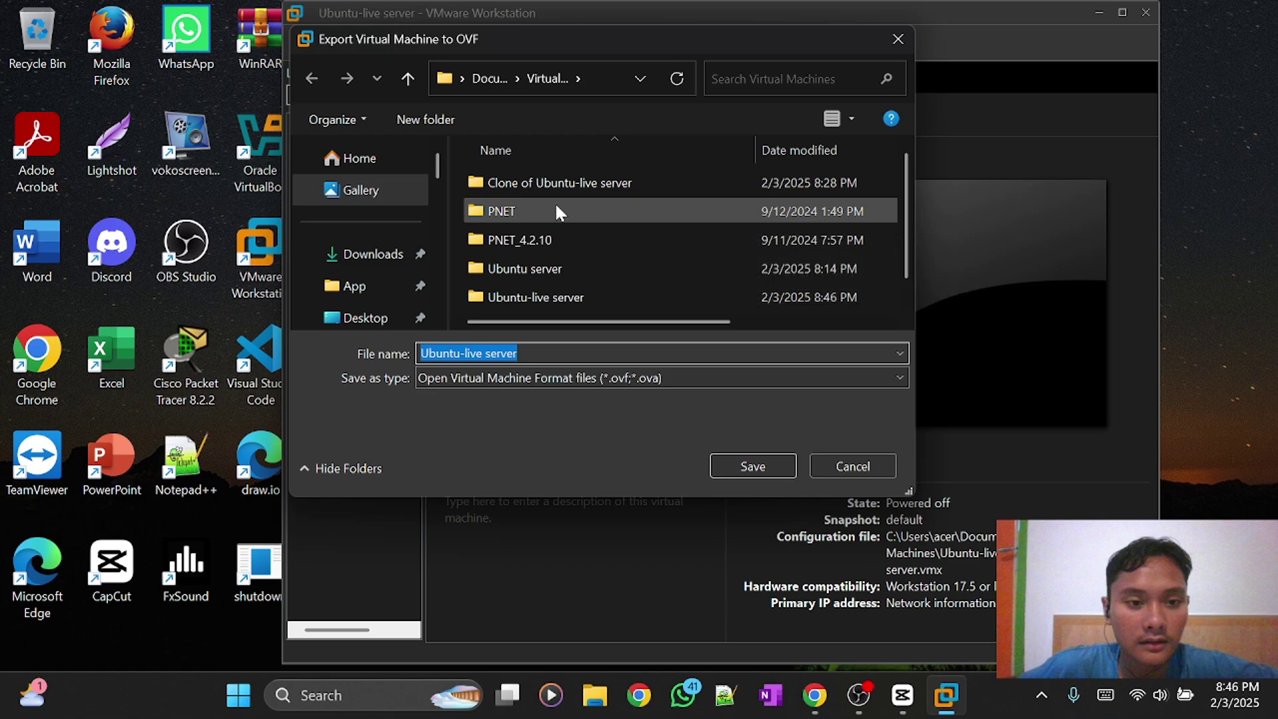
scroll(566, 202, "down", 1)
scroll(576, 200, "up", 1)
scroll(614, 212, "down", 1)
scroll(613, 212, "up", 1)
scroll(614, 210, "down", 1)
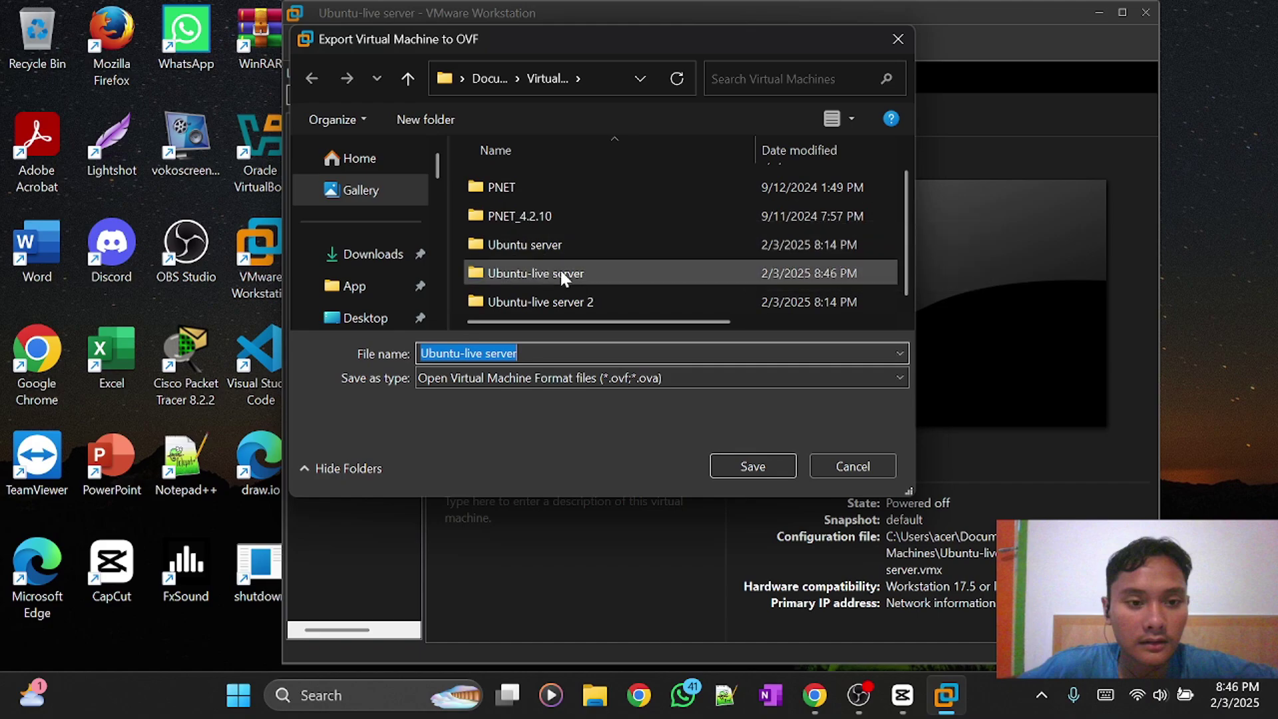
left_click(564, 353)
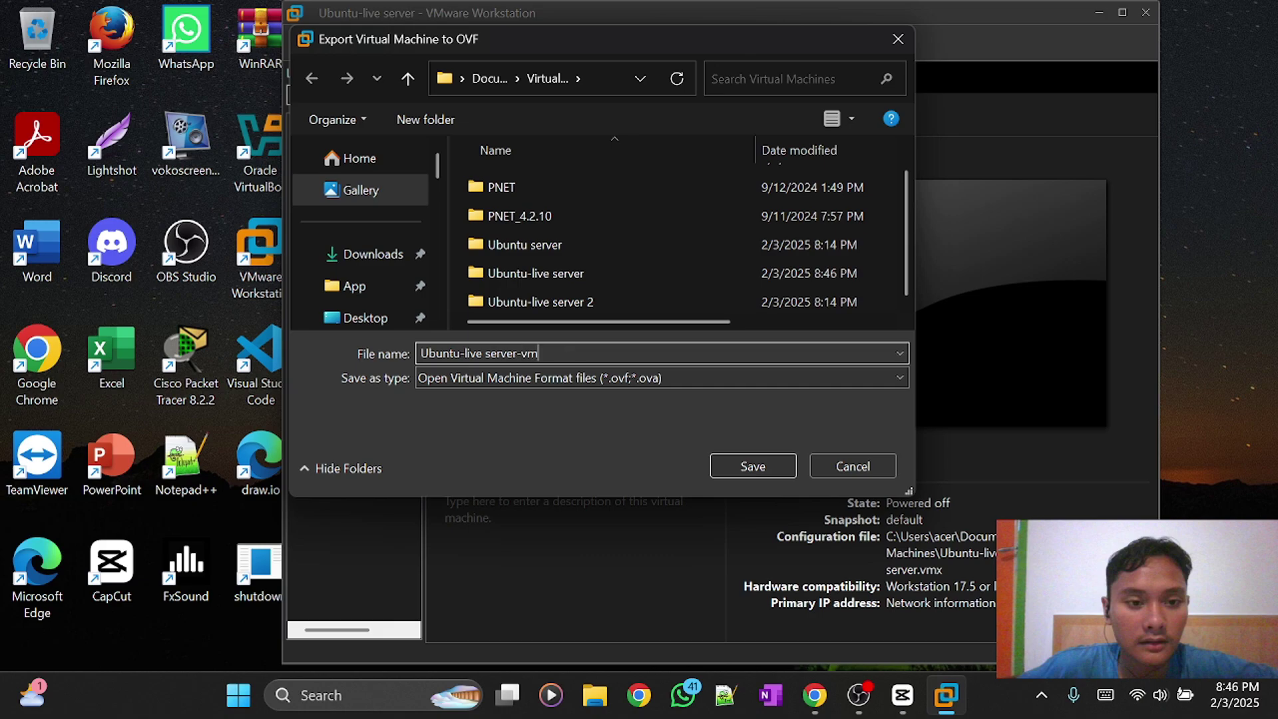
type("w")
key("BackSpace")
key("BackSpace")
type("ware")
left_click(730, 459)
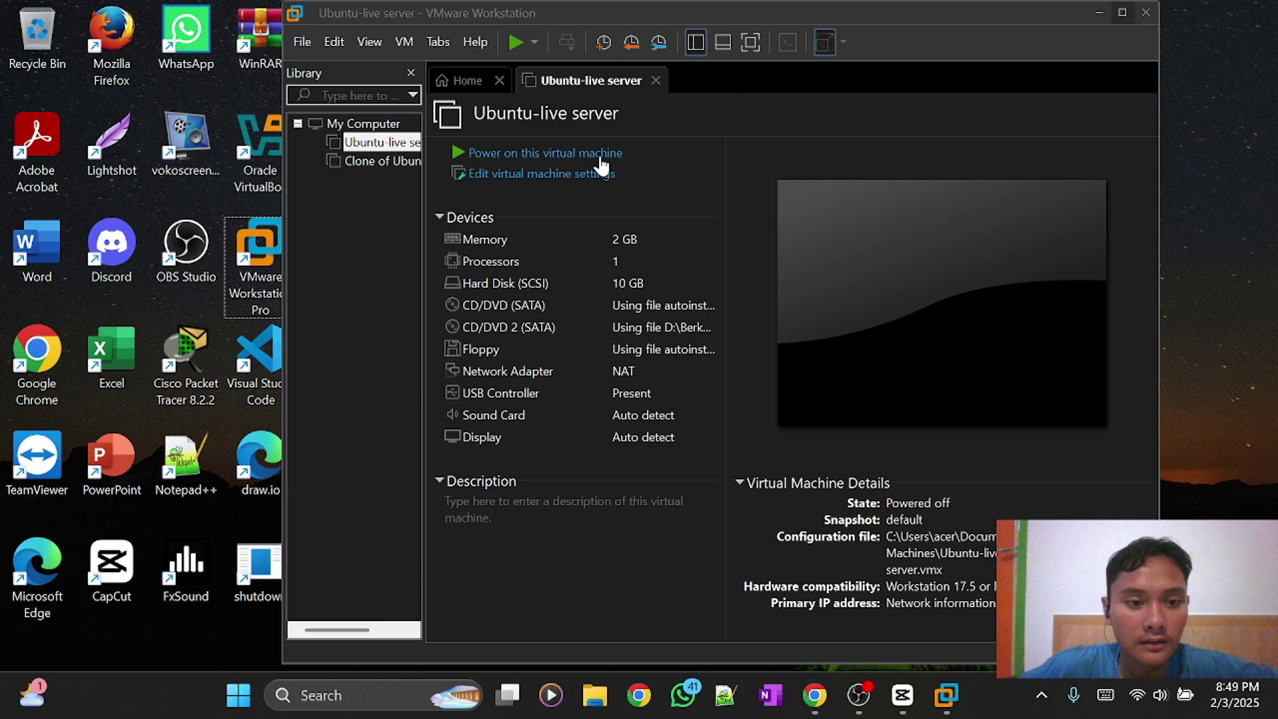
In File Explorer, browse to Documents > Virtual Machines to locate the exported OVF files.
left_click(578, 710)
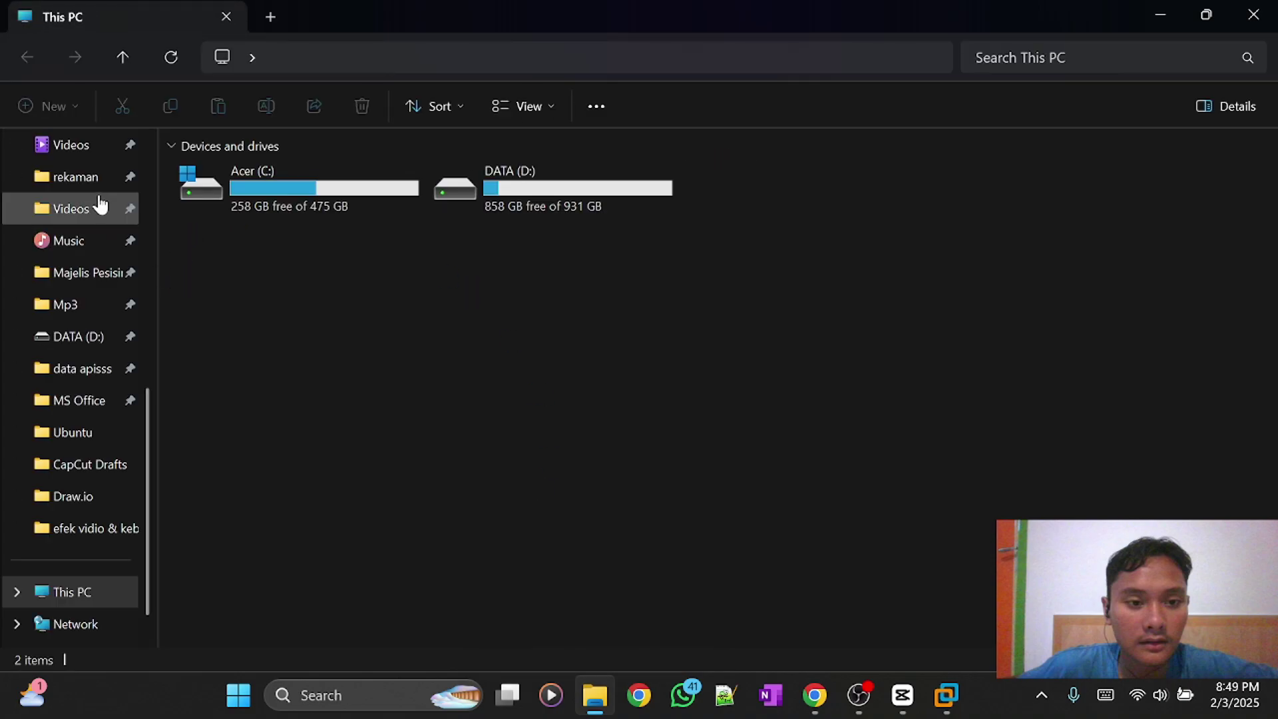
scroll(98, 237, "up", 5)
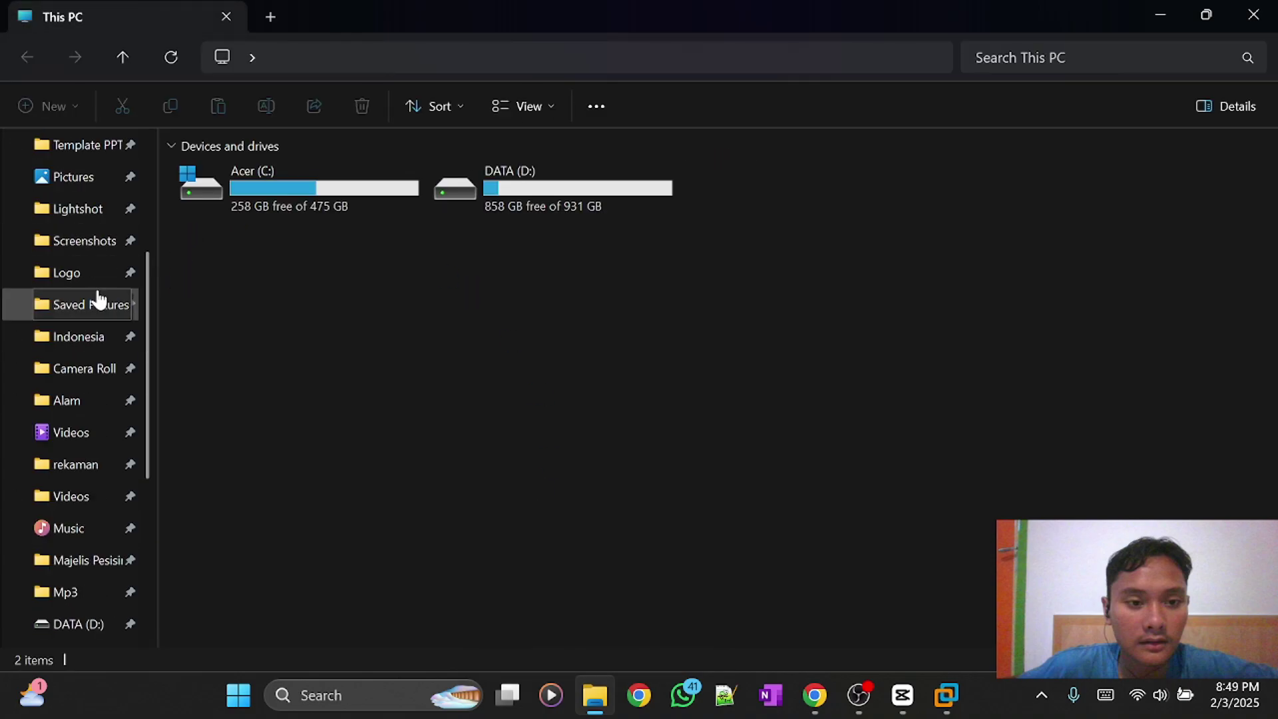
left_click(134, 308)
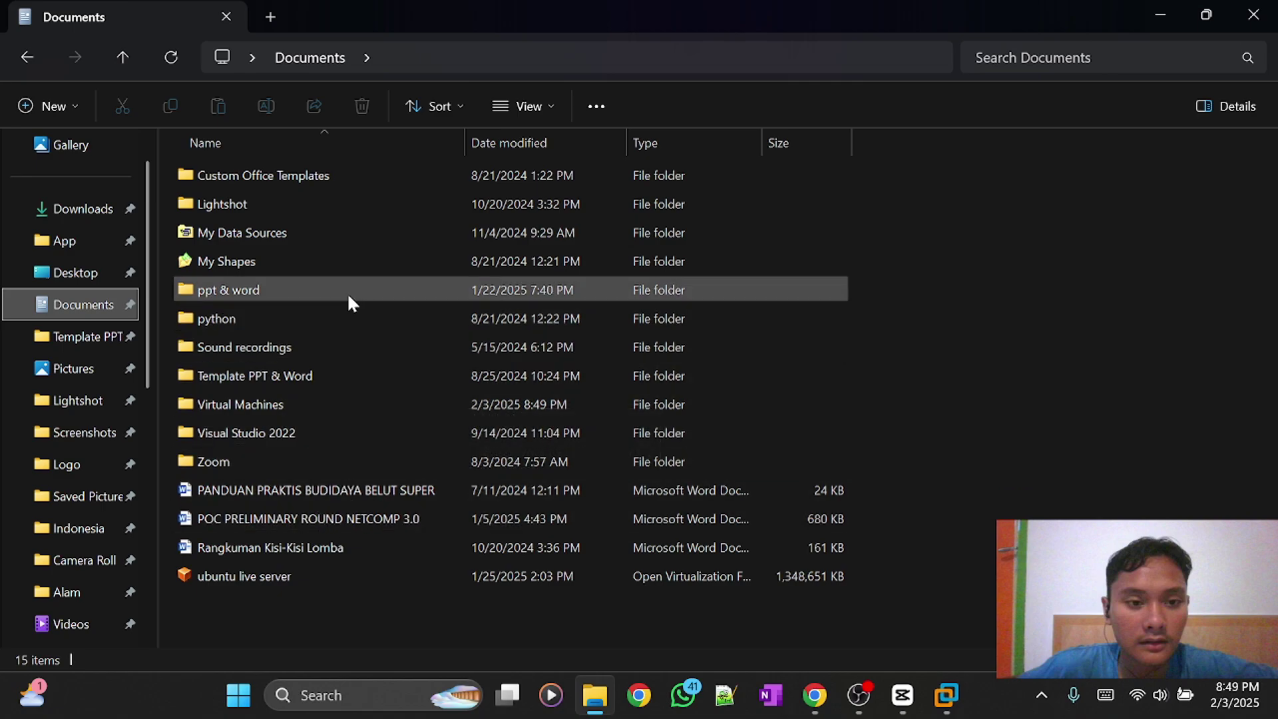
double_click(297, 409)
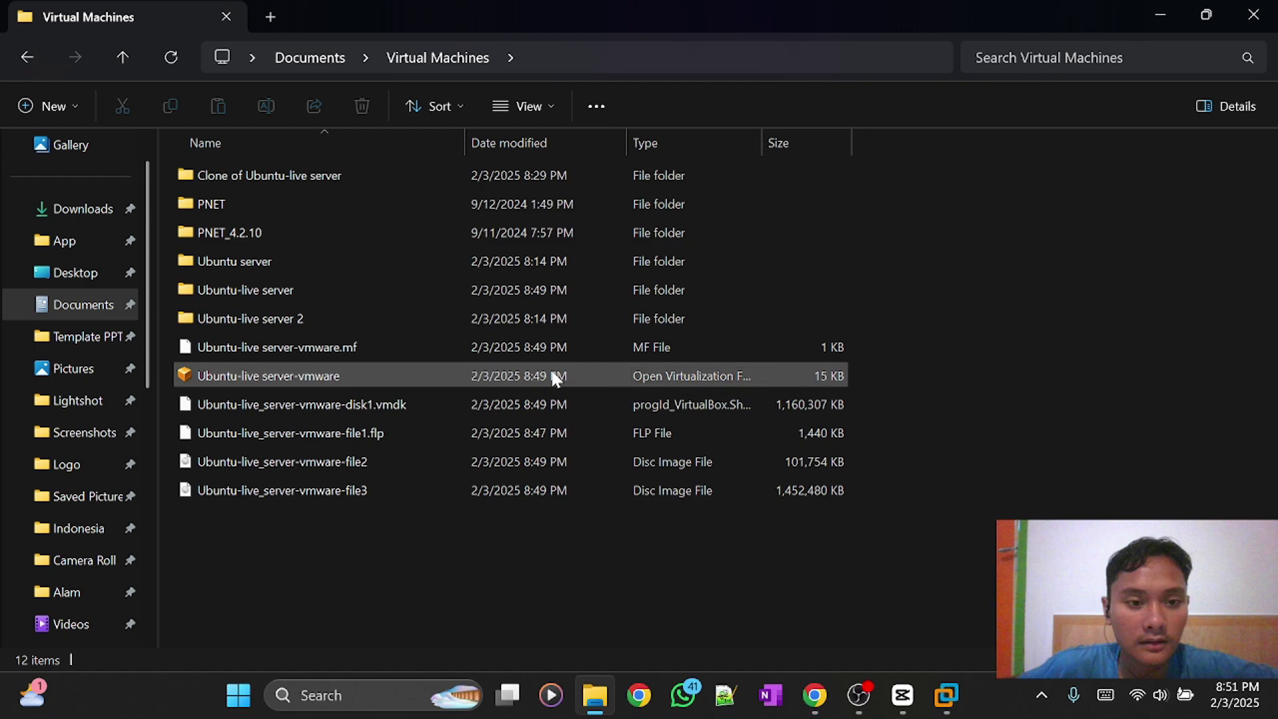
Open the Ubuntu-live server-vmware .ovf with VMware Workstation and name the import 'ubuntu-live server 3'.
right_click(497, 369)
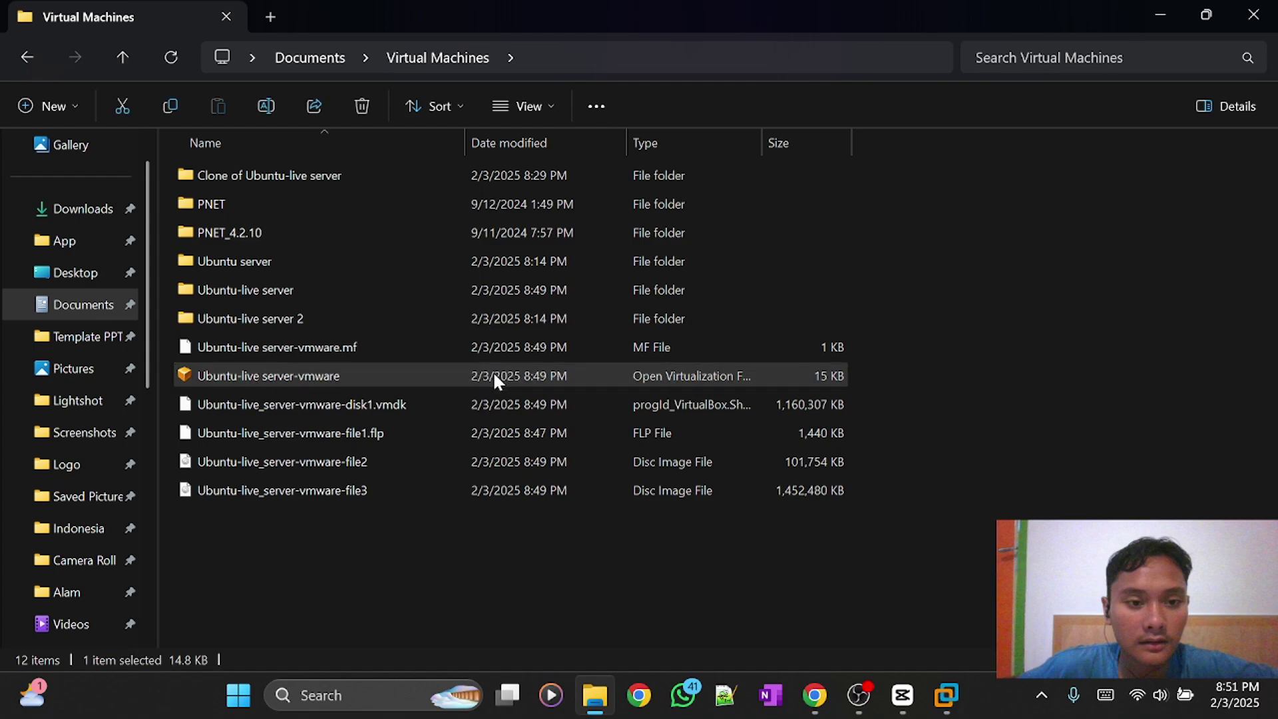
mouse_move(650, 229)
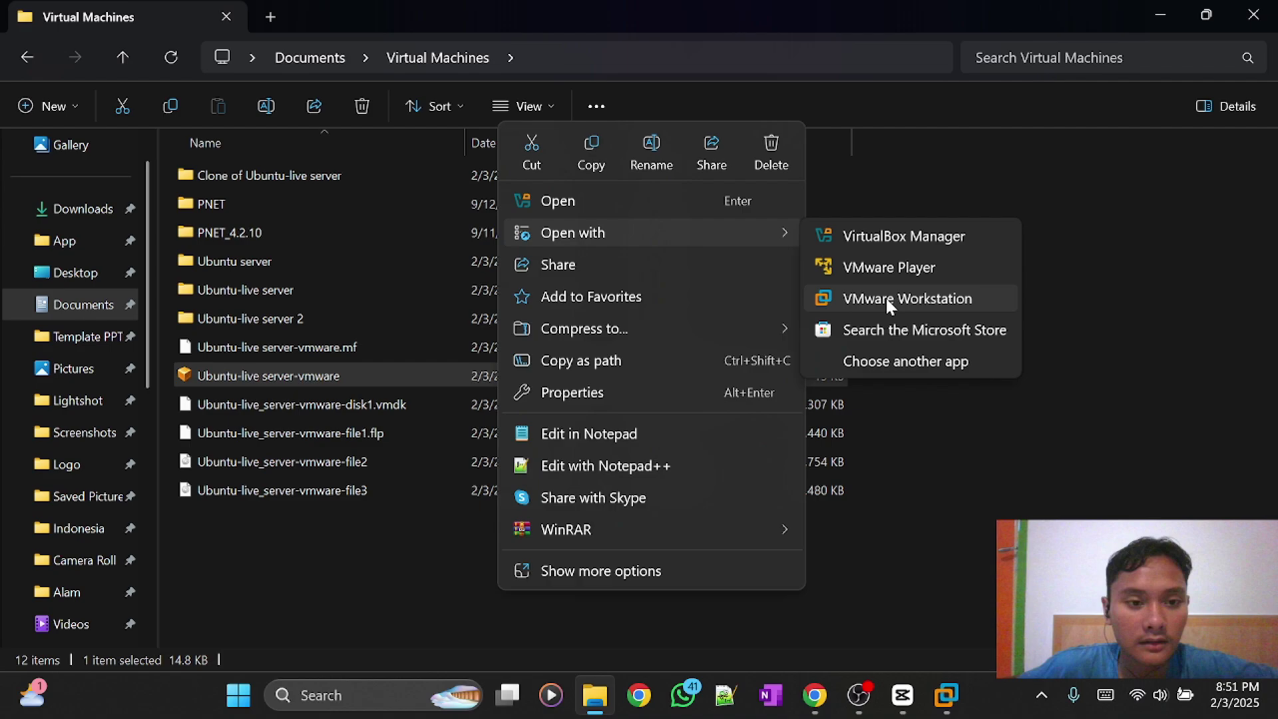
left_click(885, 297)
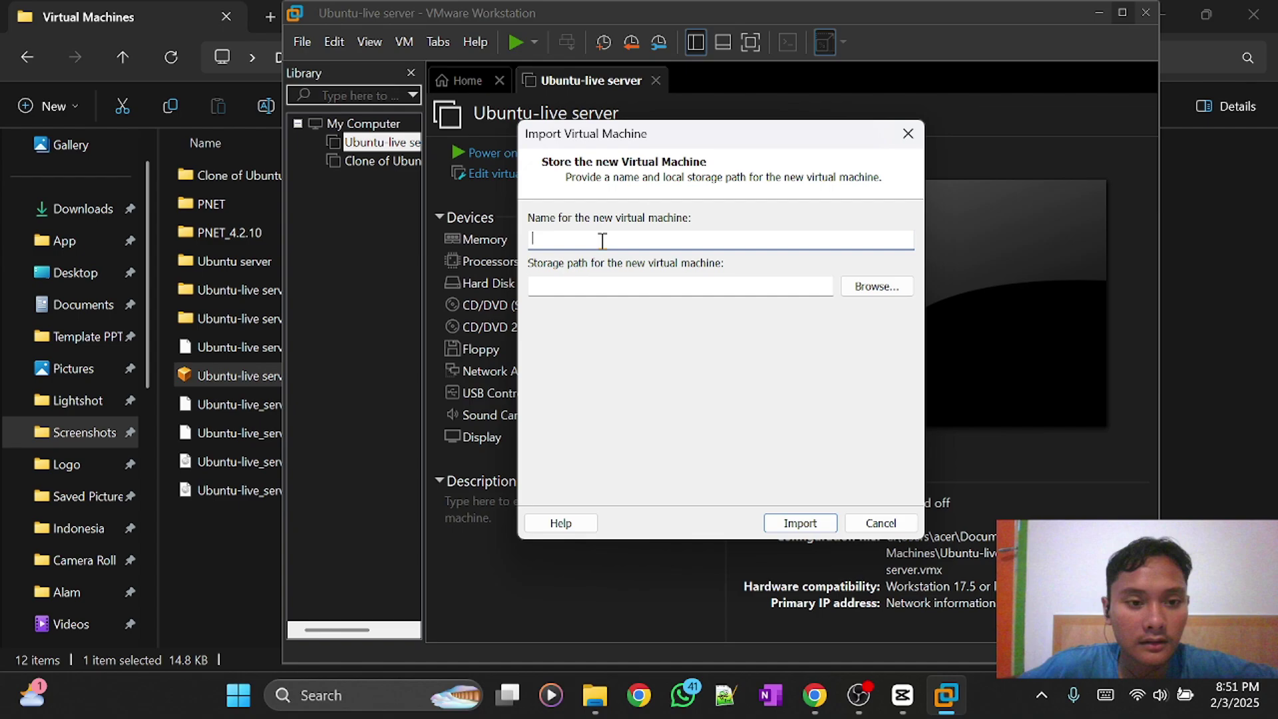
type("ubuntu")
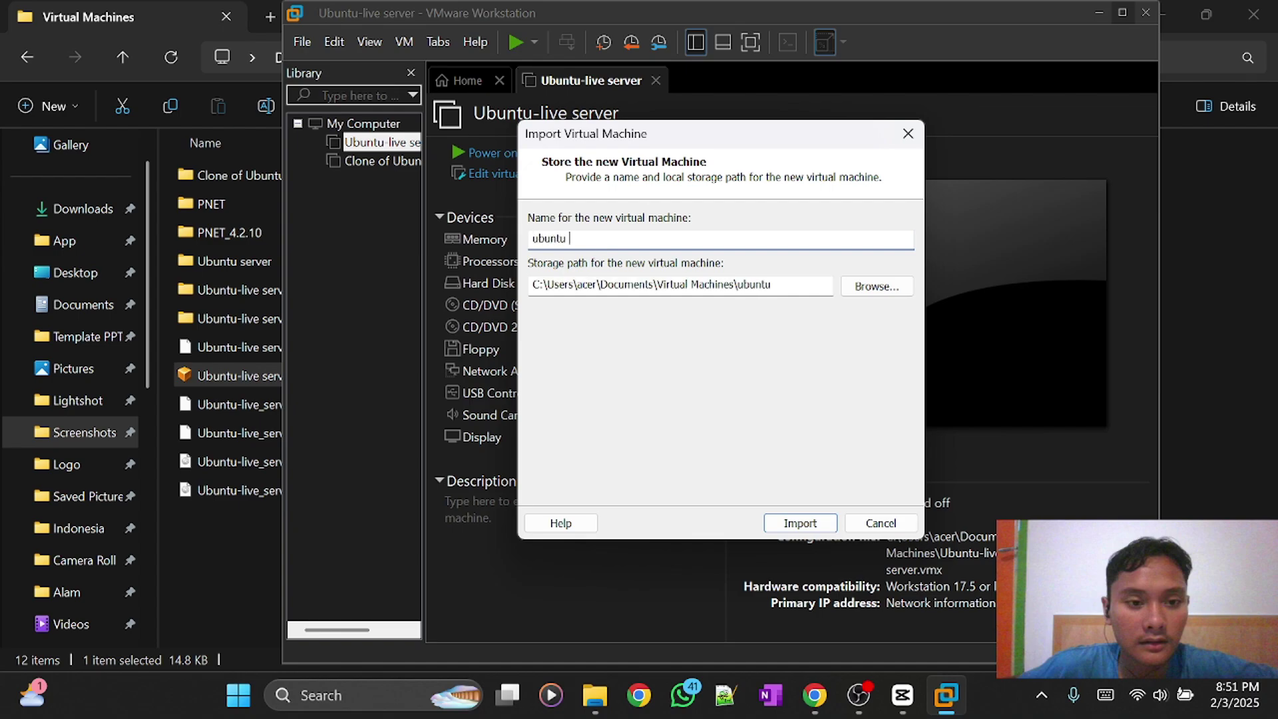
key("BackSpace")
type("-live server 3")
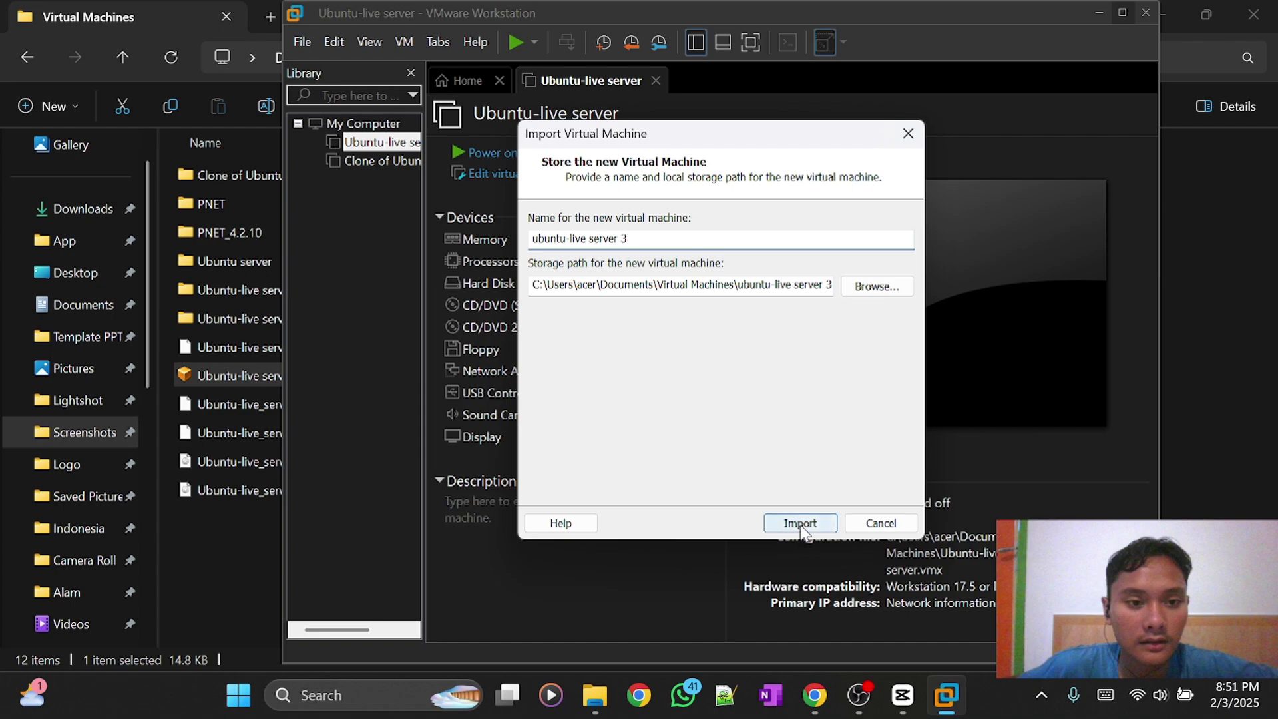
Run the import, then widen the library panel so 'ubuntu-live server 3' shows in full.
left_click(801, 525)
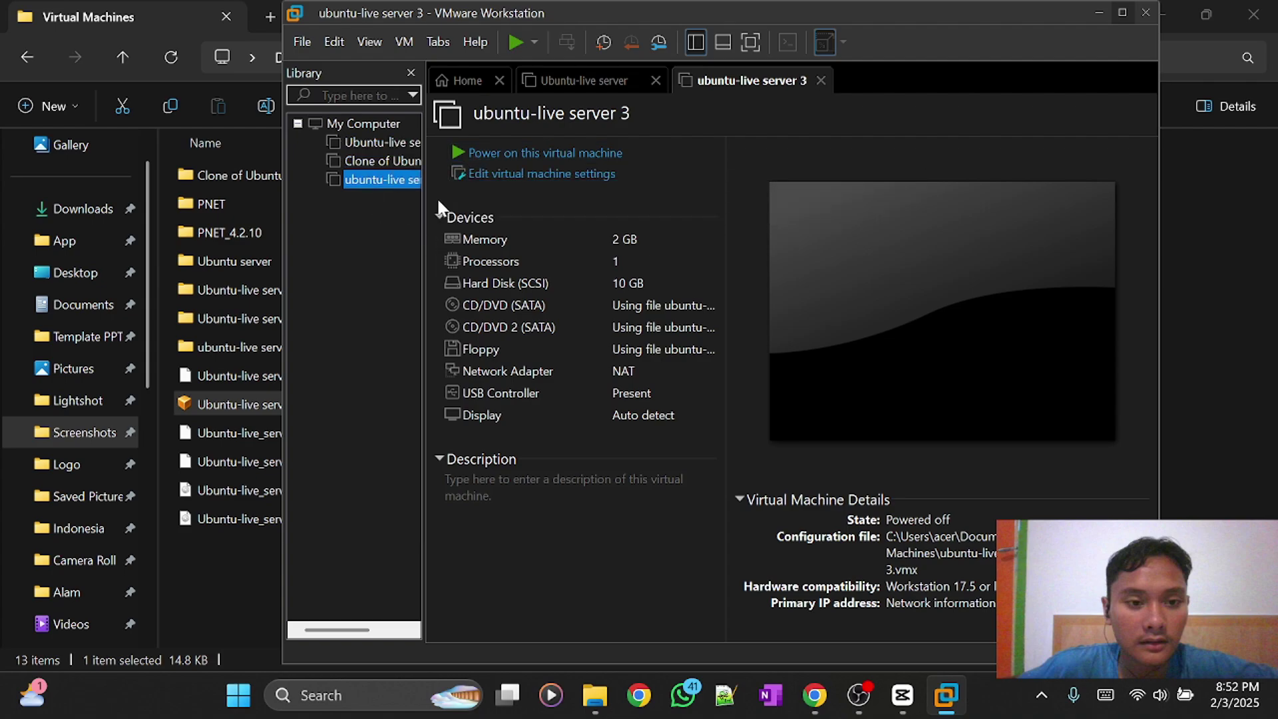
left_click_drag(423, 206, 529, 229)
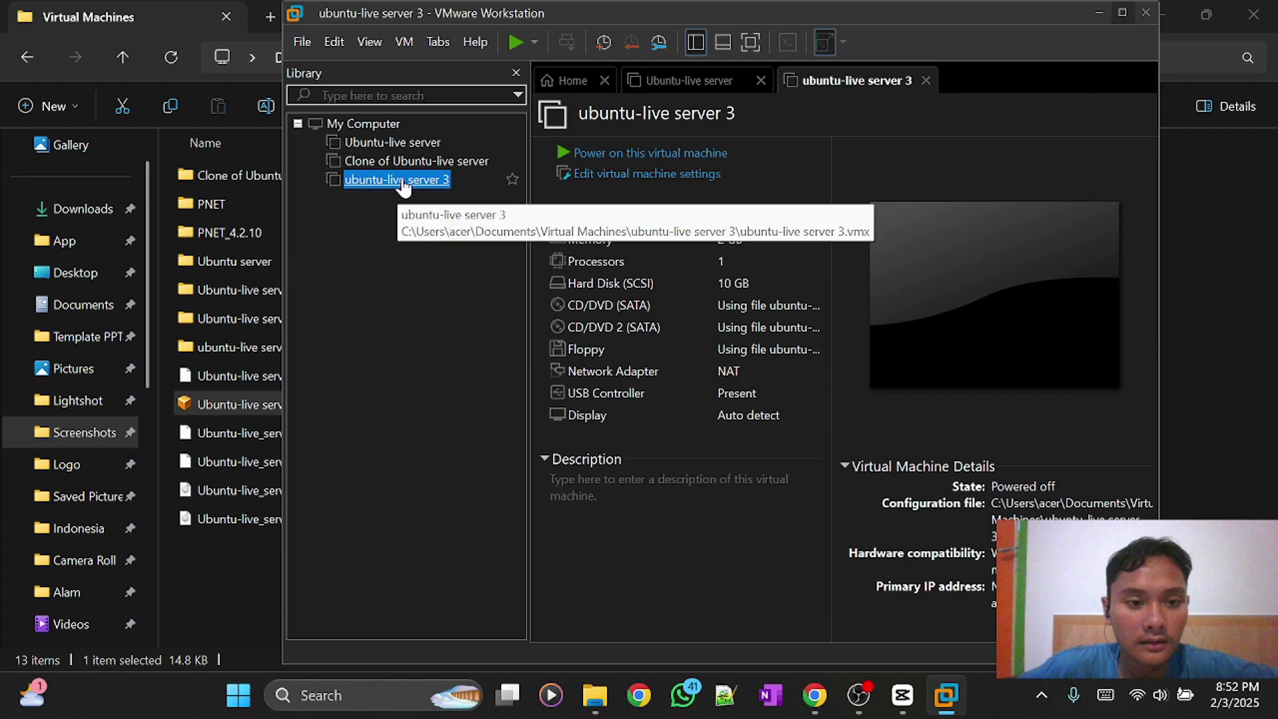
Power on ubuntu-live server 3 and enlarge the Workstation window while it boots.
left_click(598, 157)
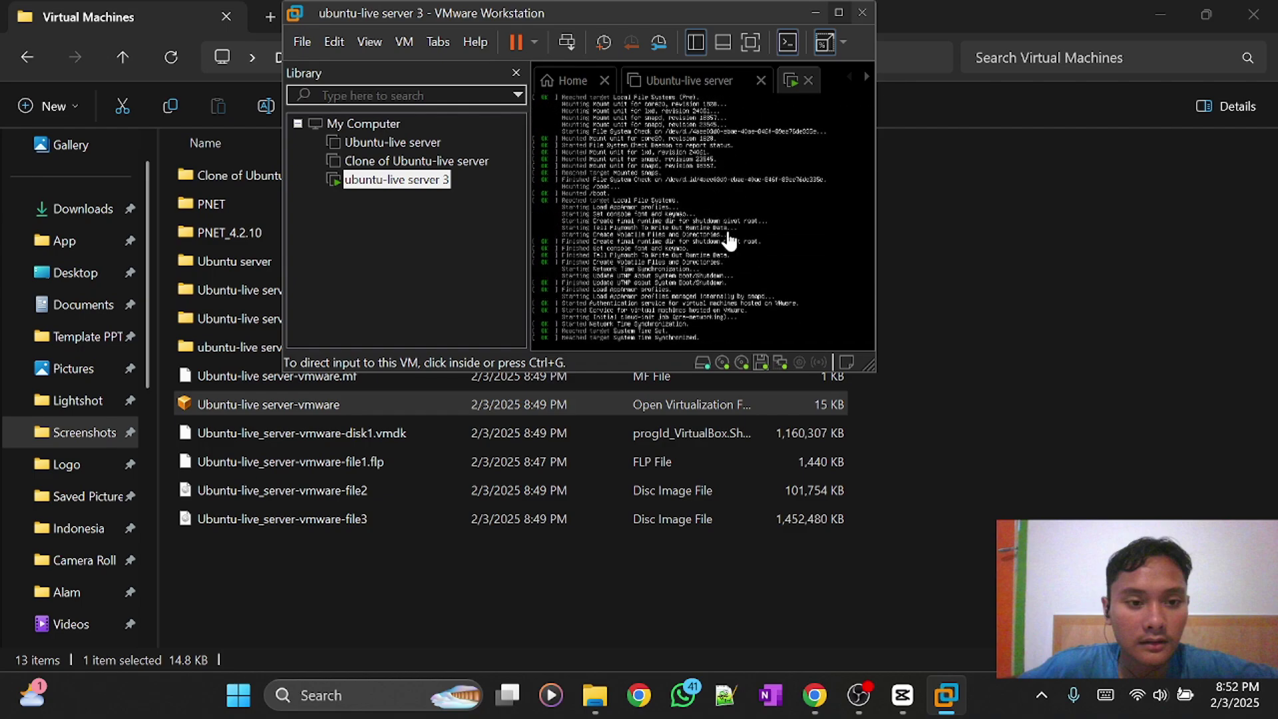
left_click_drag(869, 367, 1062, 518)
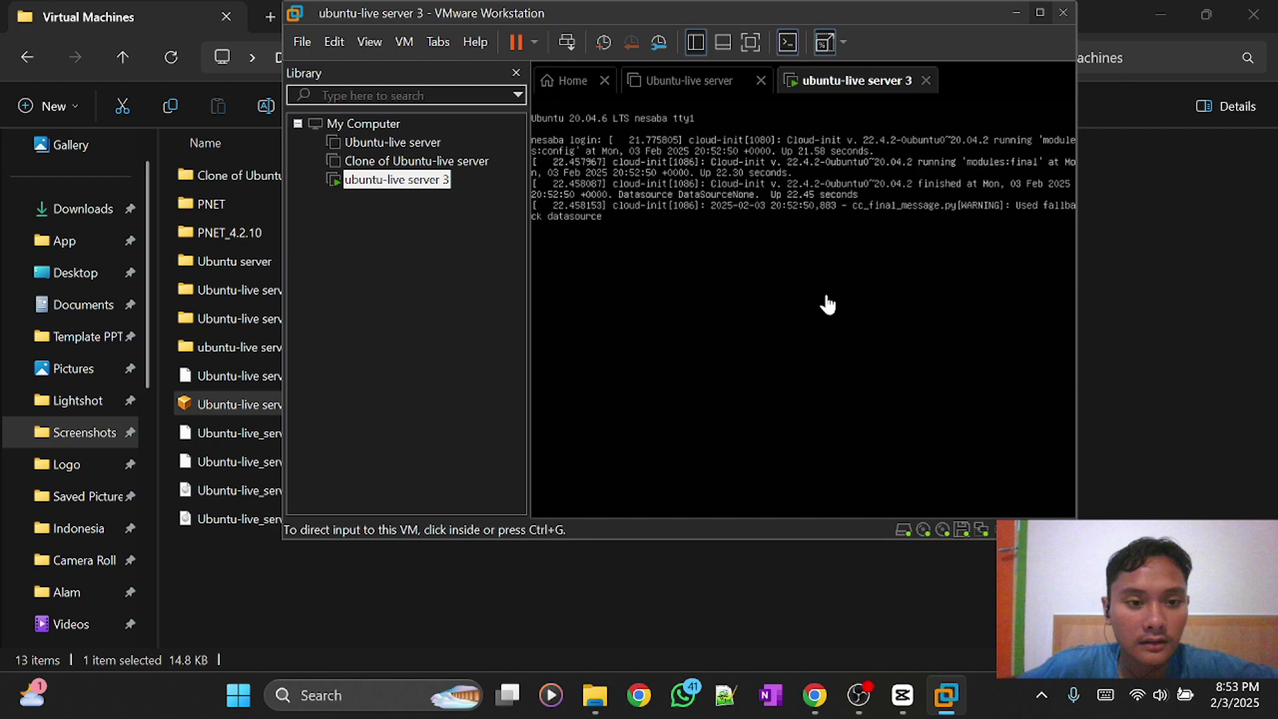
Capture keyboard input inside the running ubuntu-live server 3 console.
left_click(819, 268)
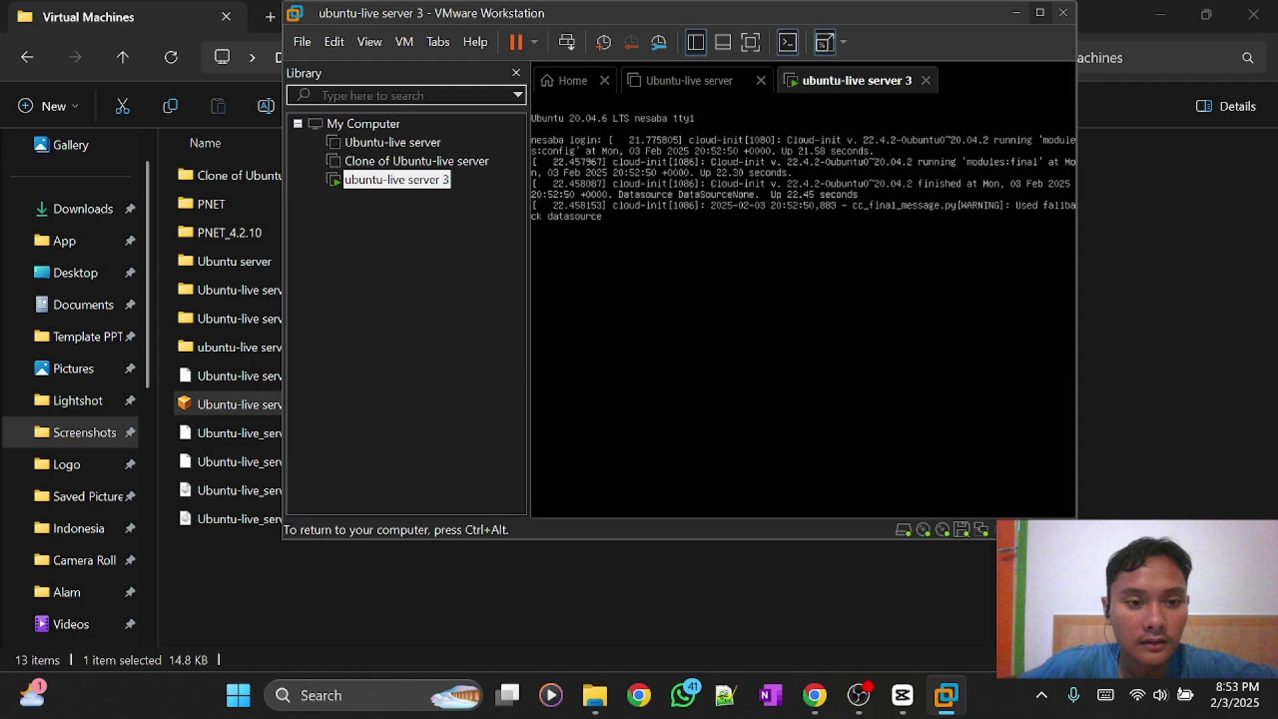
Log in with the username and password, run clear and ls, then release input with Ctrl+Alt.
key("Return")
type("apis")
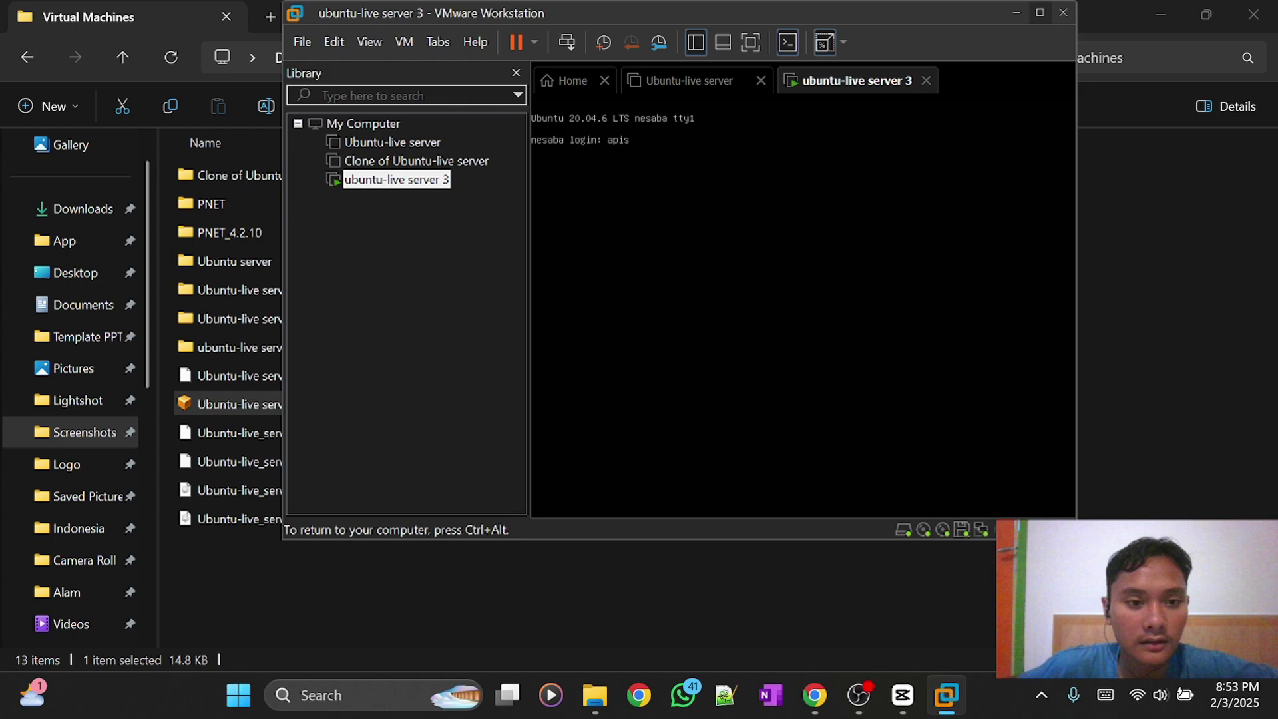
key("Return")
key("Return")
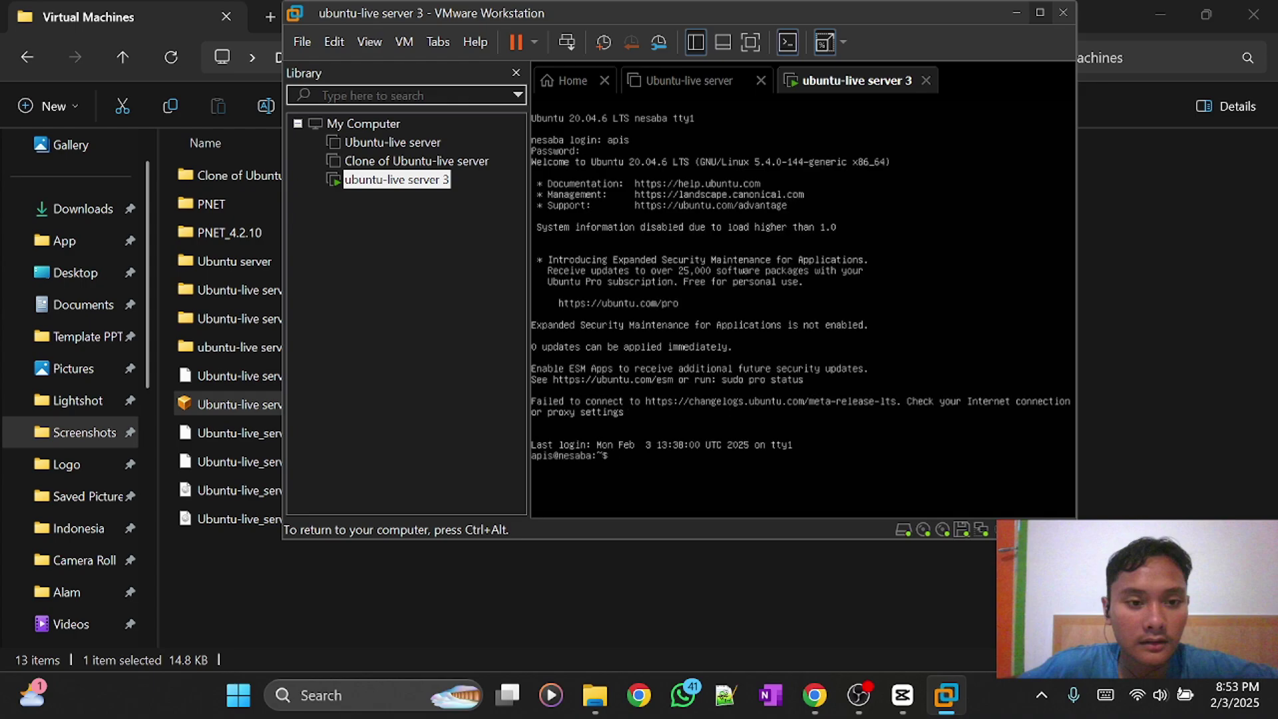
type("clear")
key("Return")
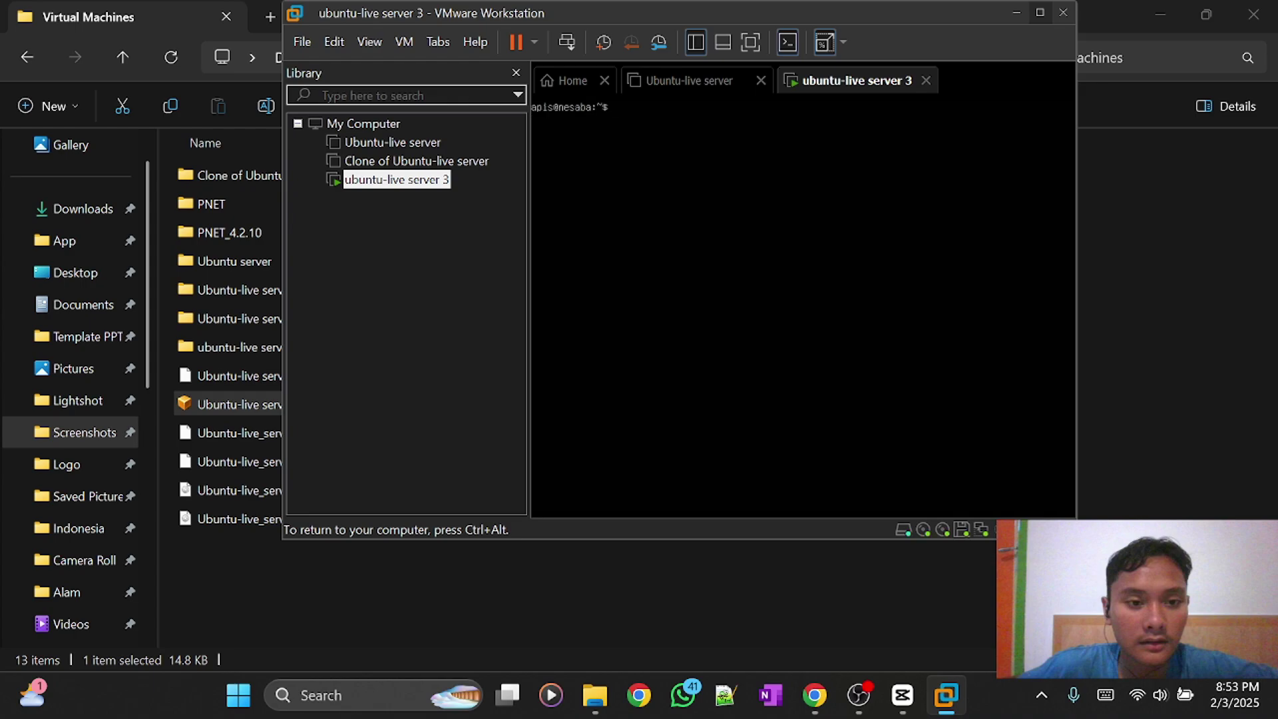
type("ls")
key("Return")
key("ctrl+alt")
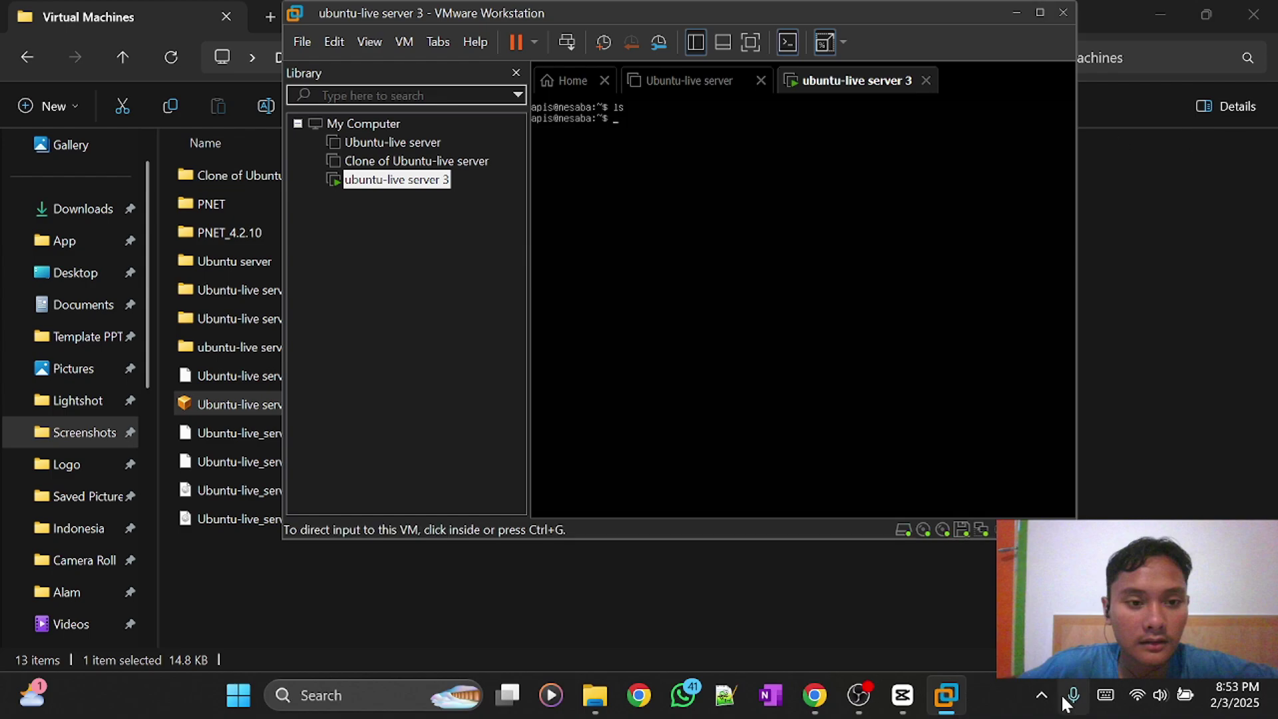
mouse_move(851, 707)
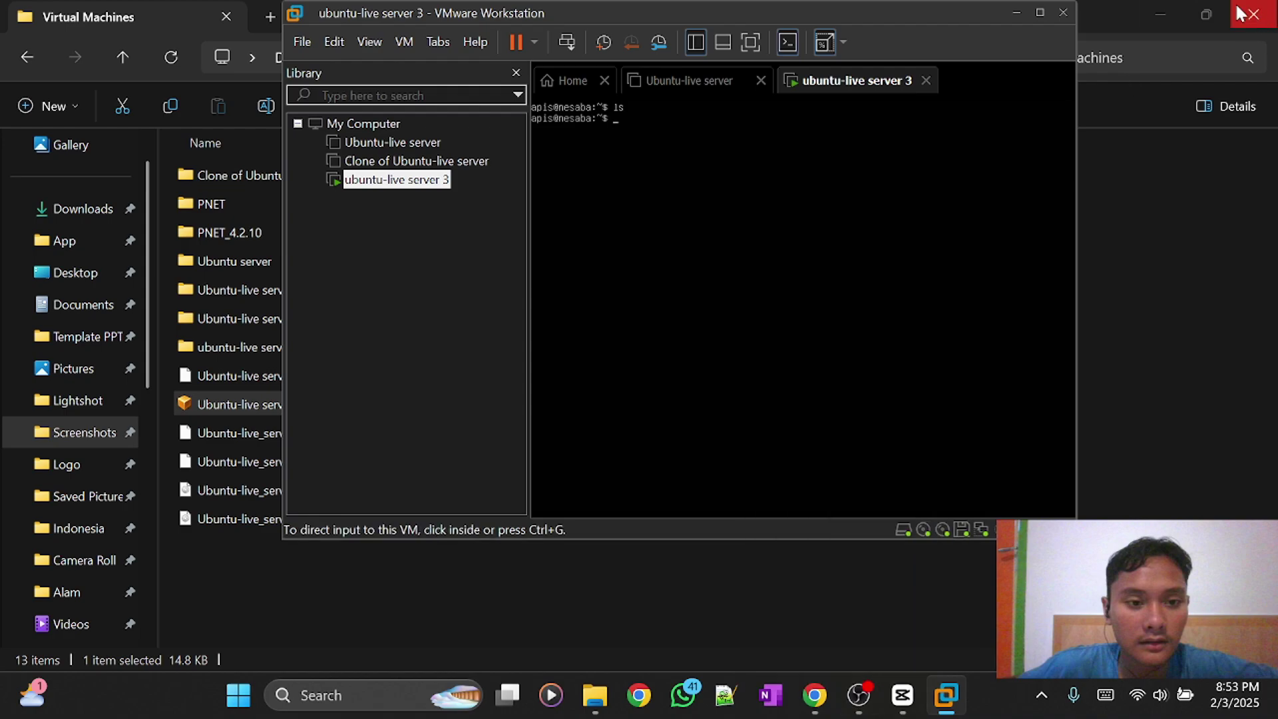
Close VMware Workstation, powering off ubuntu-live server 3 when prompted.
left_click(1064, 12)
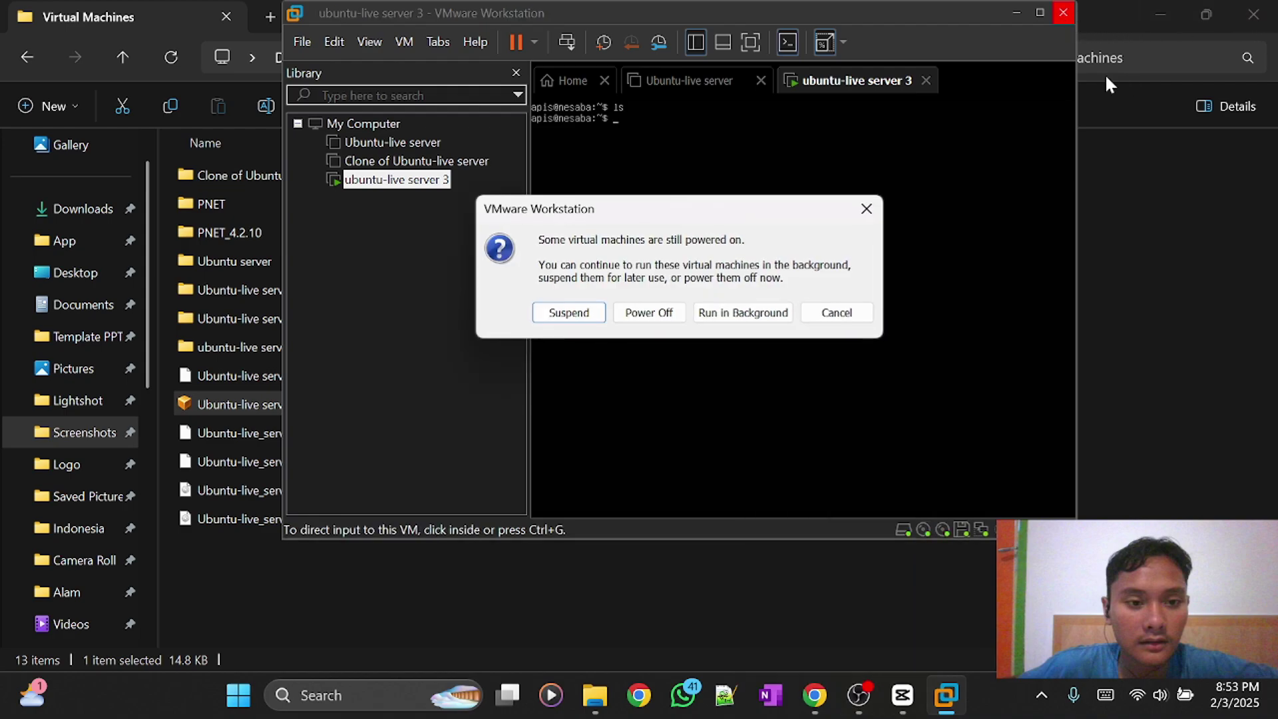
left_click(647, 312)
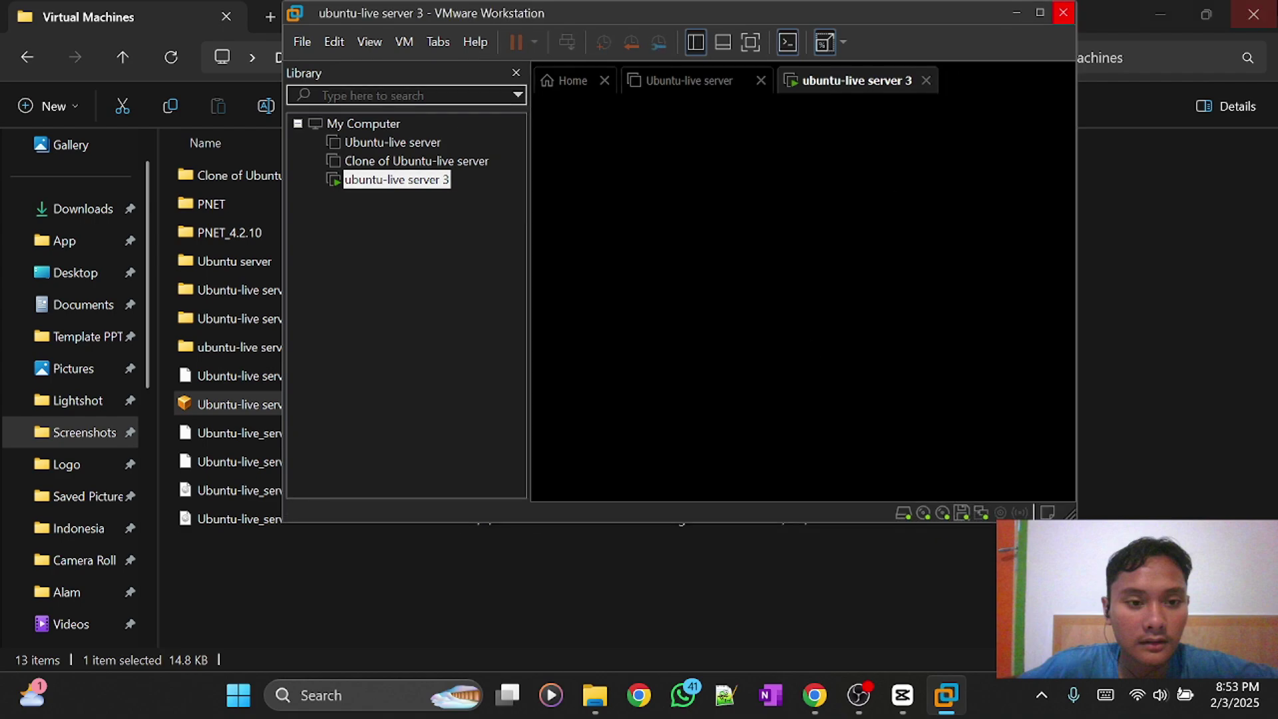
left_click(1063, 13)
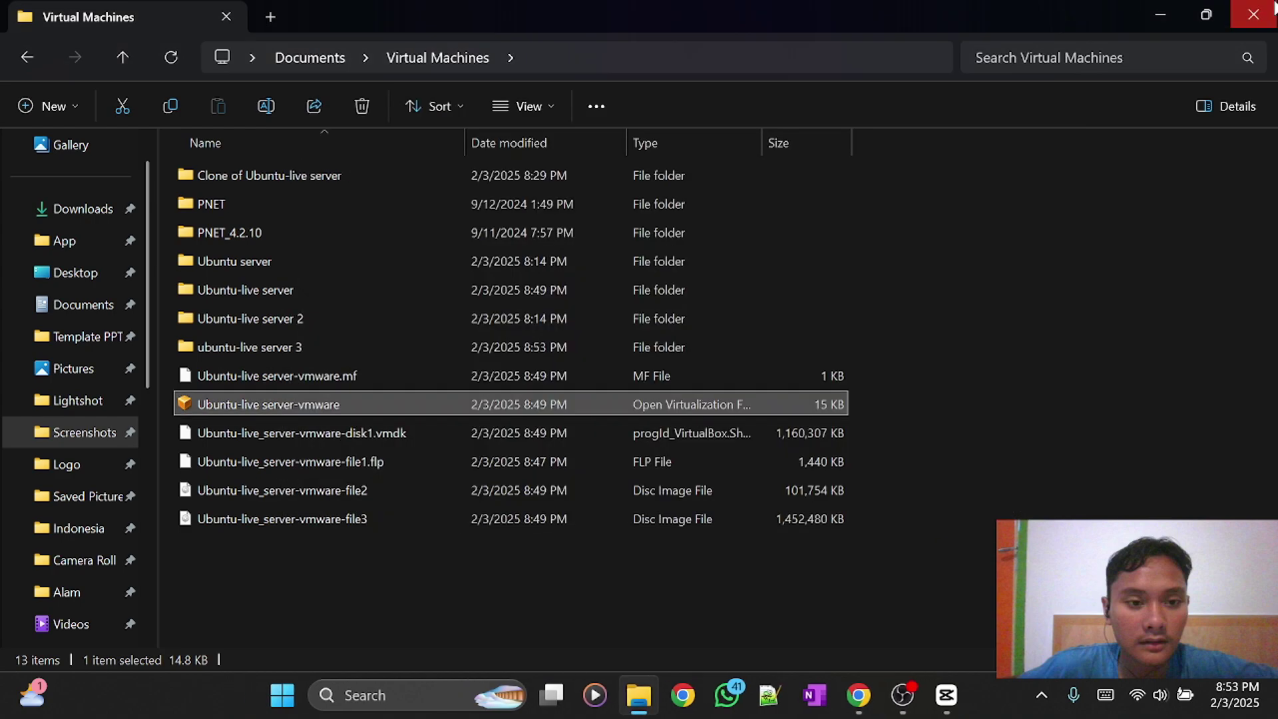
Close File Explorer and stop the OBS screen recording.
left_click(1254, 14)
left_click(904, 695)
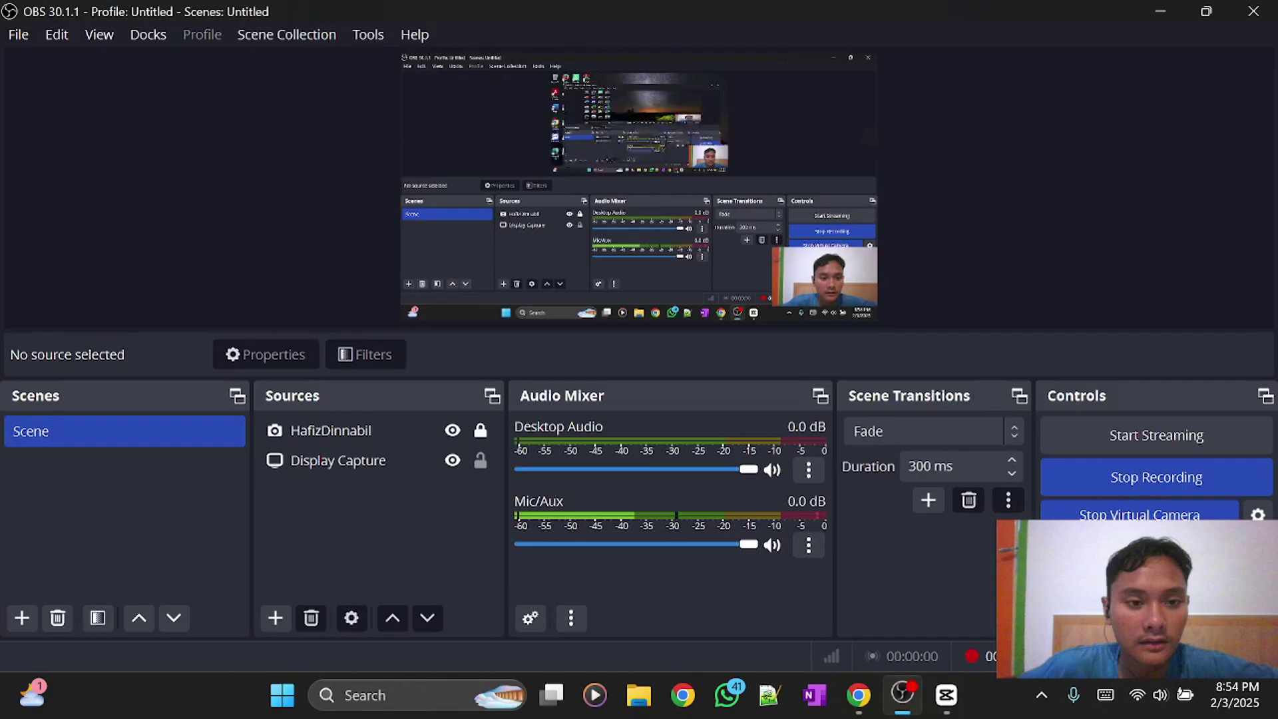
left_click(1155, 486)
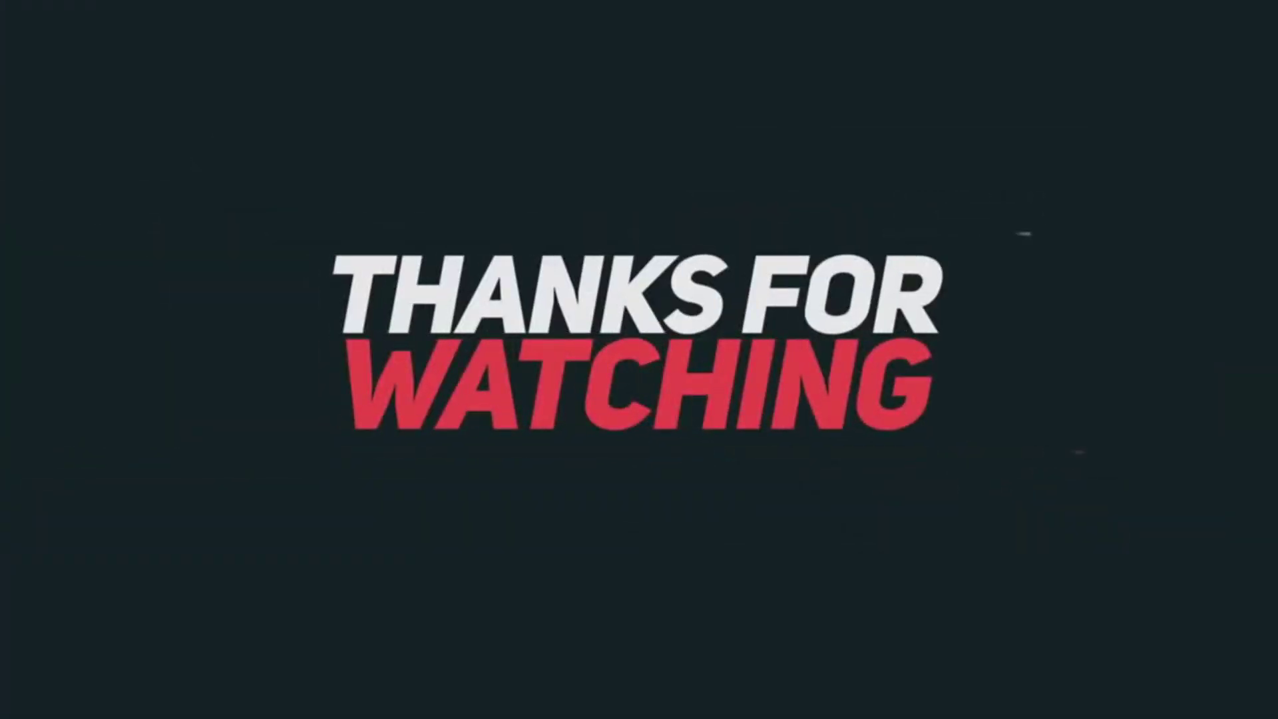